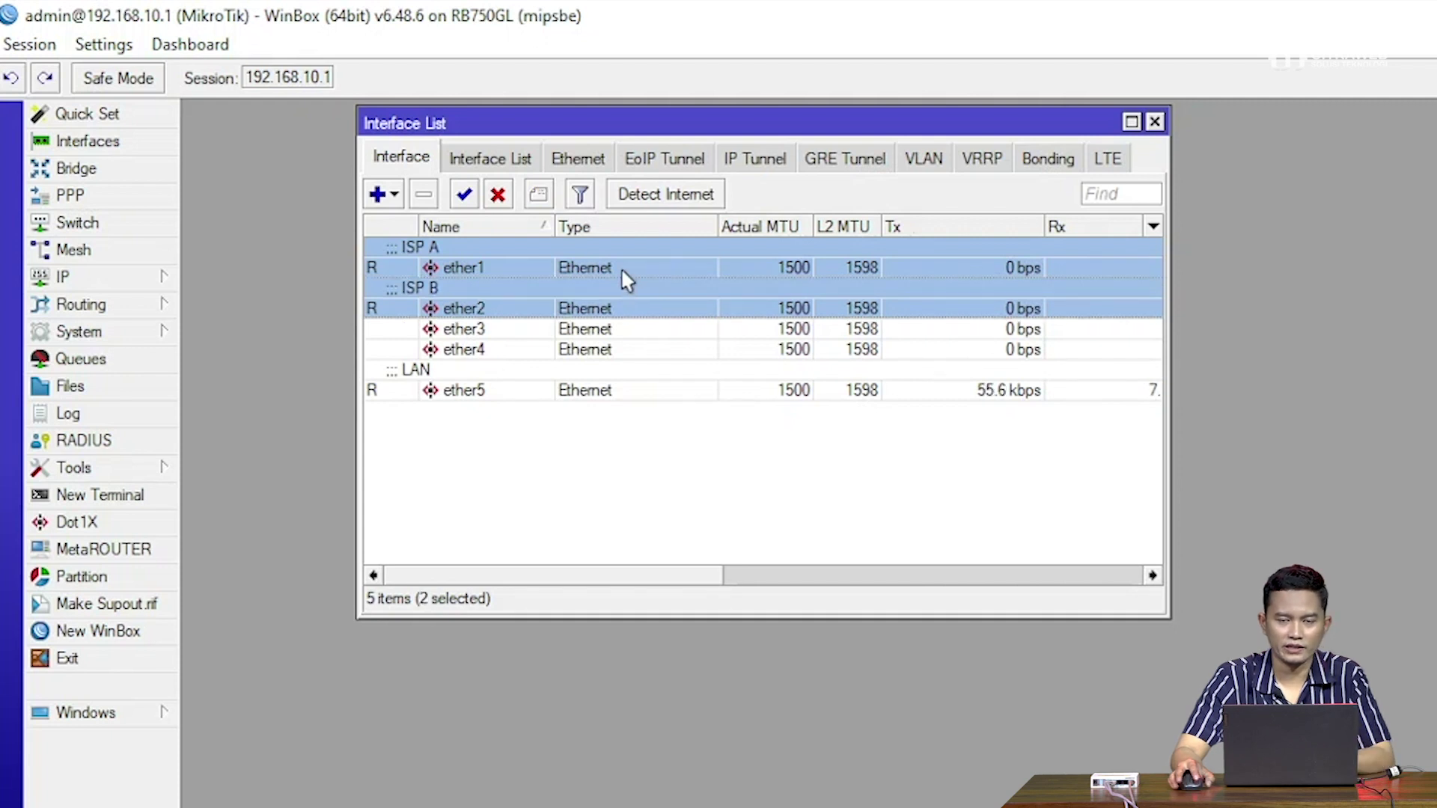
# - Clear the interface selection and open the IP address list, placed partly beside the interface list
pyautogui.click(655, 481)
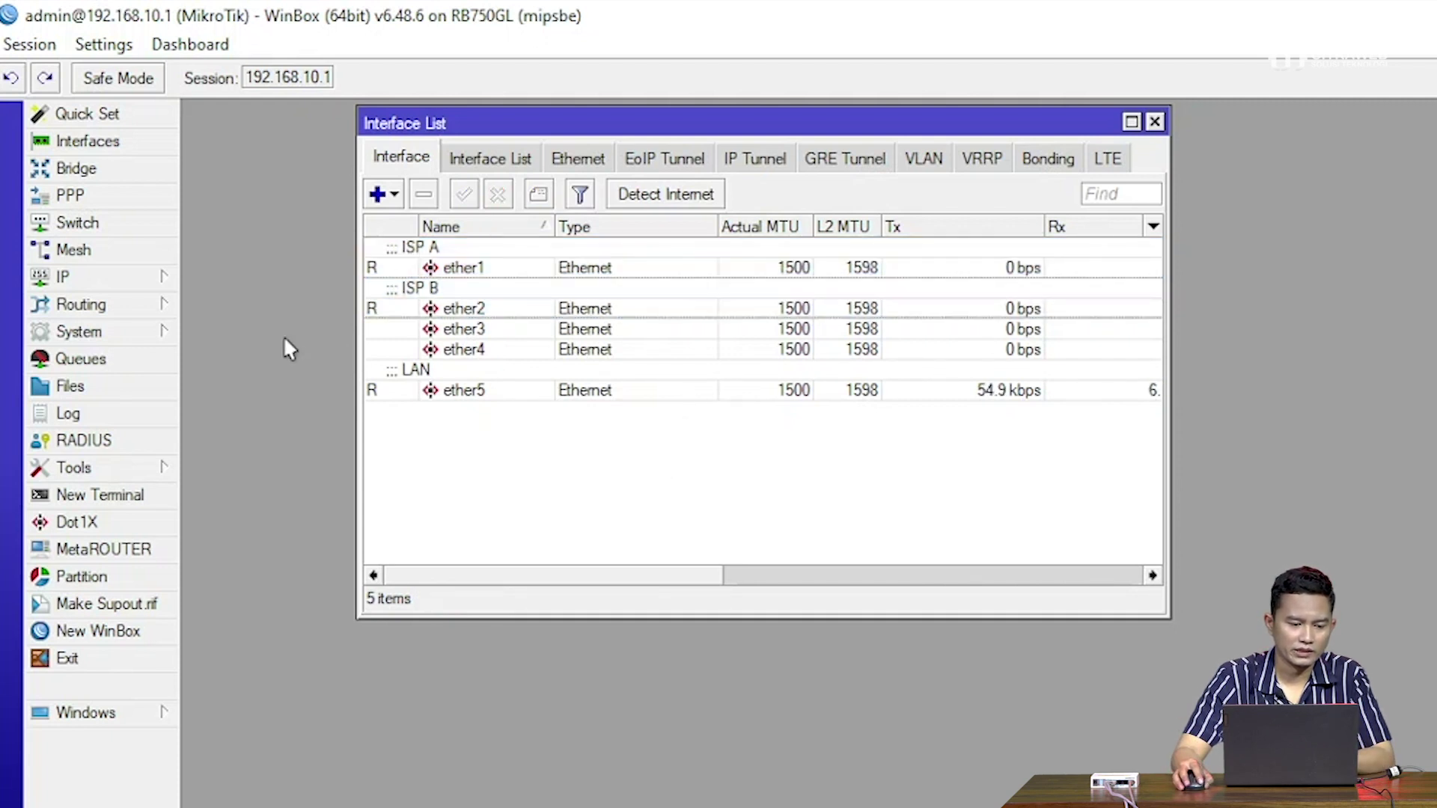
pyautogui.click(155, 277)
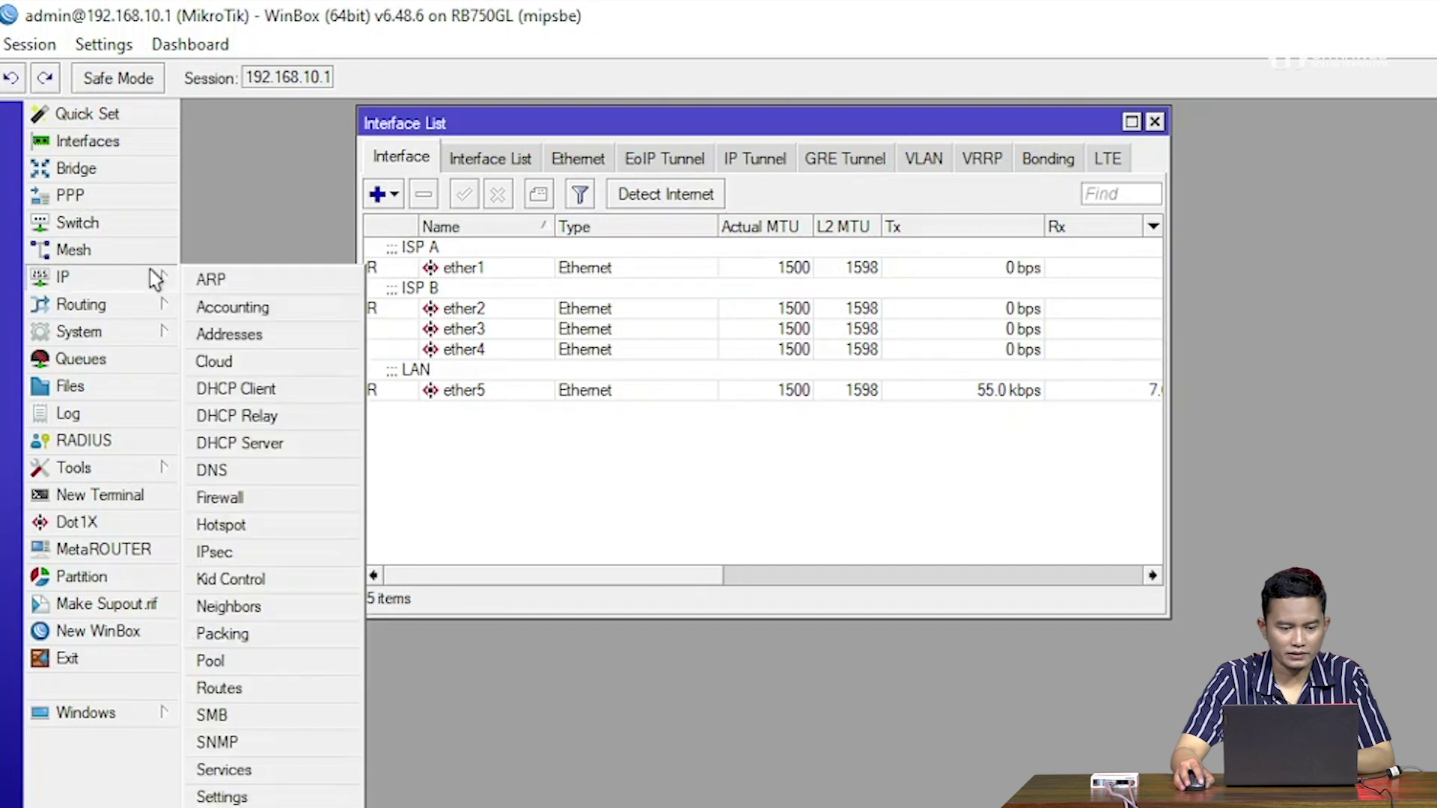
pyautogui.click(275, 348)
pyautogui.moveTo(478, 149); pyautogui.dragTo(896, 318)
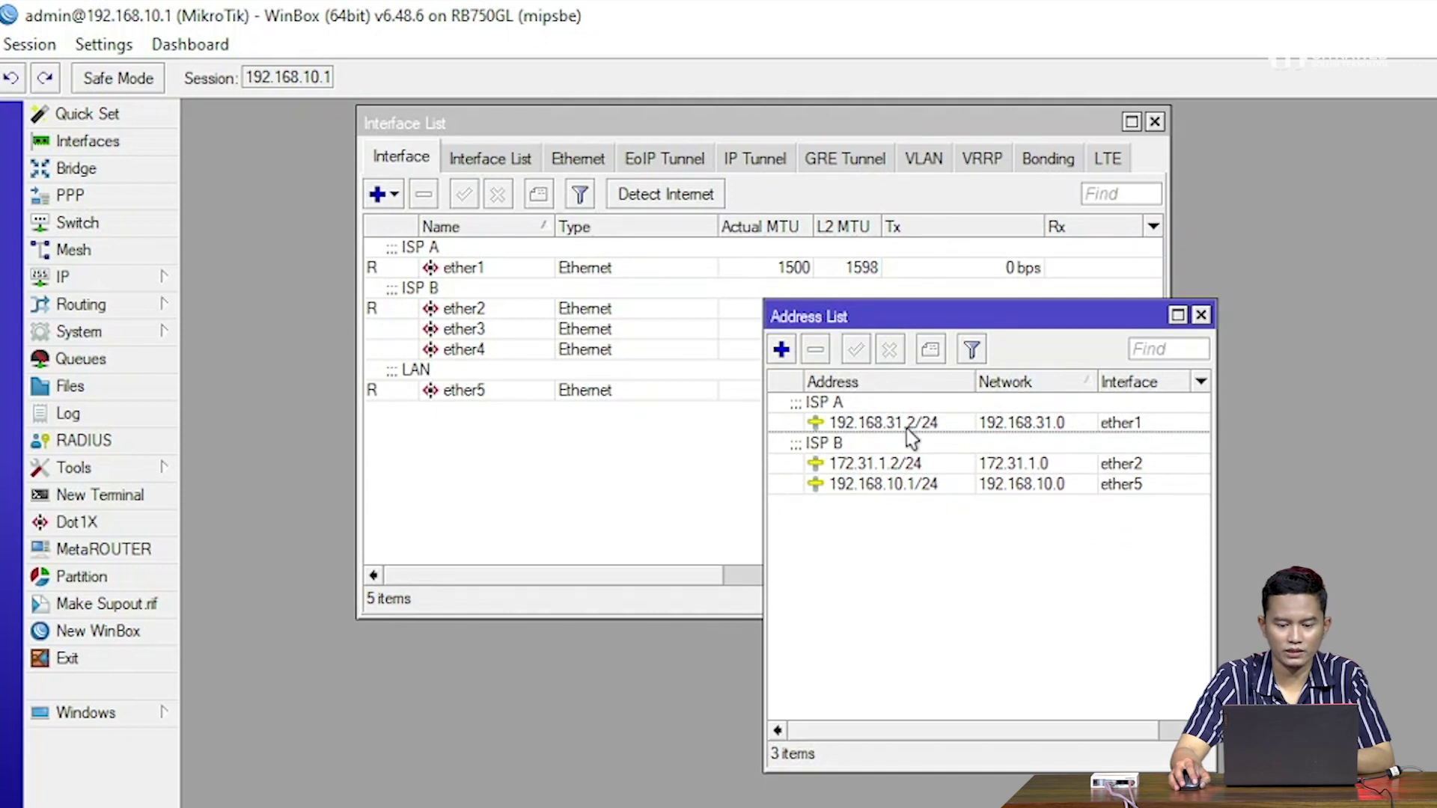
# - Examine the IP addresses assigned to the ISP A and ISP B interfaces in the address list
pyautogui.click(911, 466)
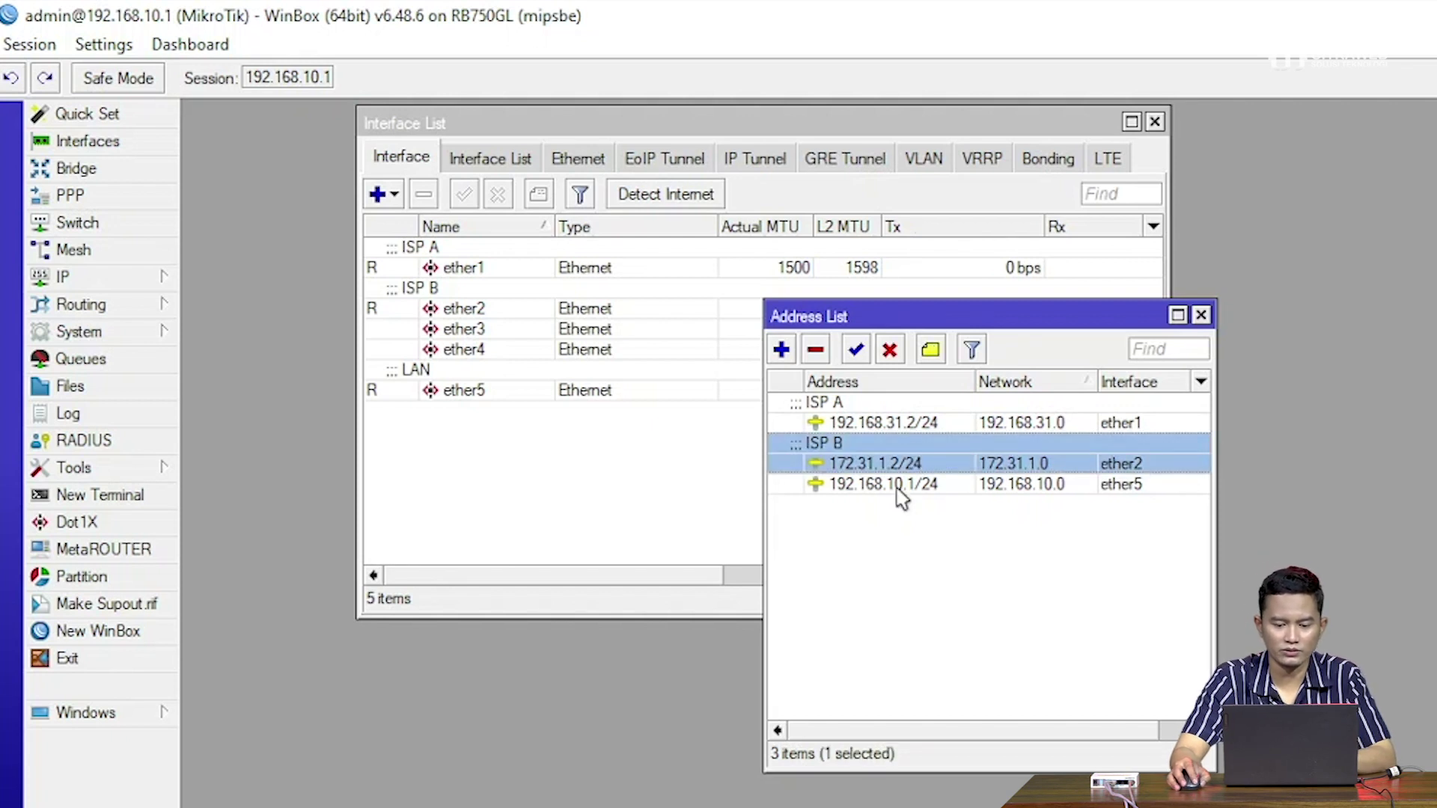
pyautogui.keyDown('ctrl'); pyautogui.click(917, 425); pyautogui.keyUp('ctrl')
pyautogui.click(918, 448)
pyautogui.click(920, 422)
pyautogui.click(919, 440)
pyautogui.click(918, 403)
pyautogui.moveTo(887, 318); pyautogui.dragTo(894, 158)
pyautogui.click(891, 299)
pyautogui.click(887, 262)
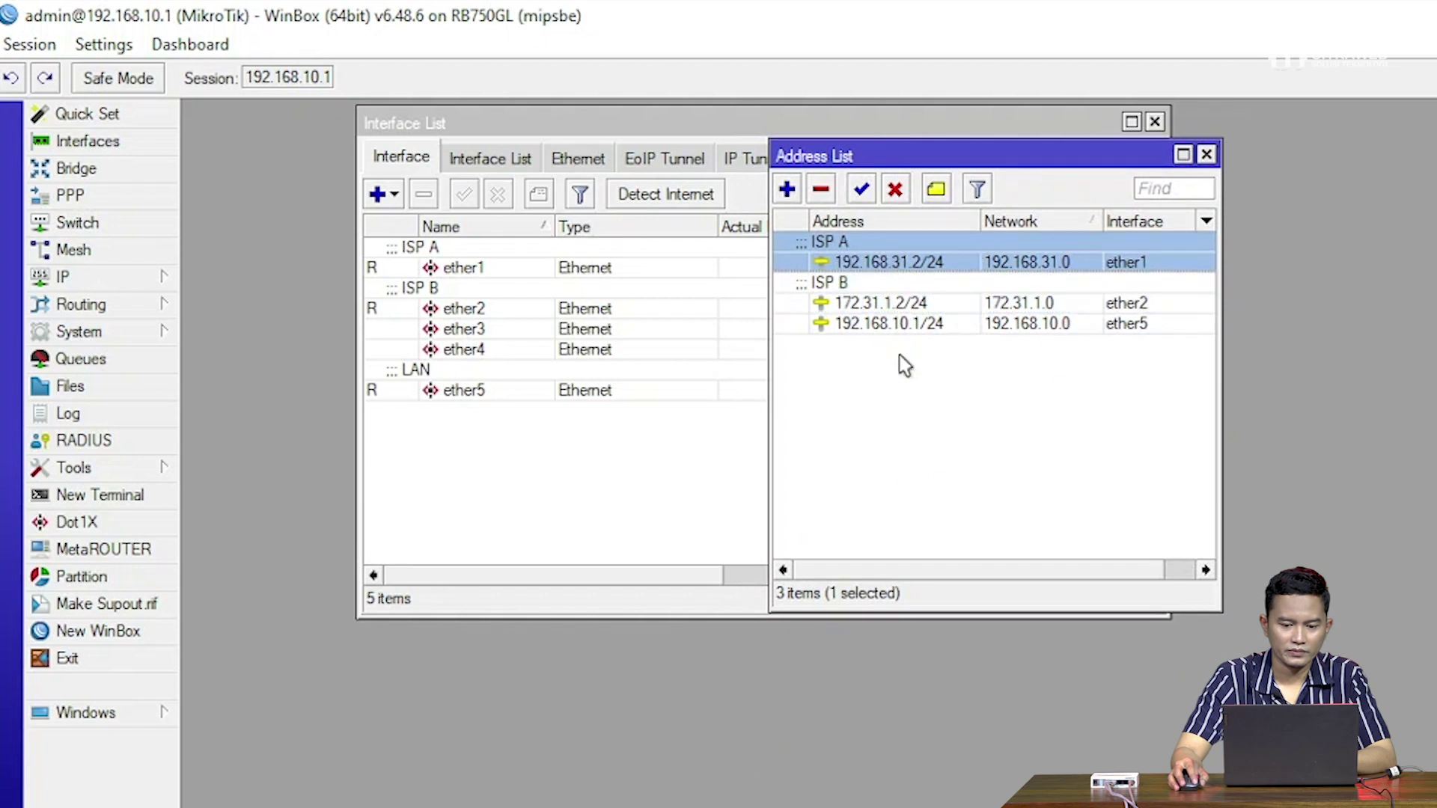
pyautogui.click(910, 404)
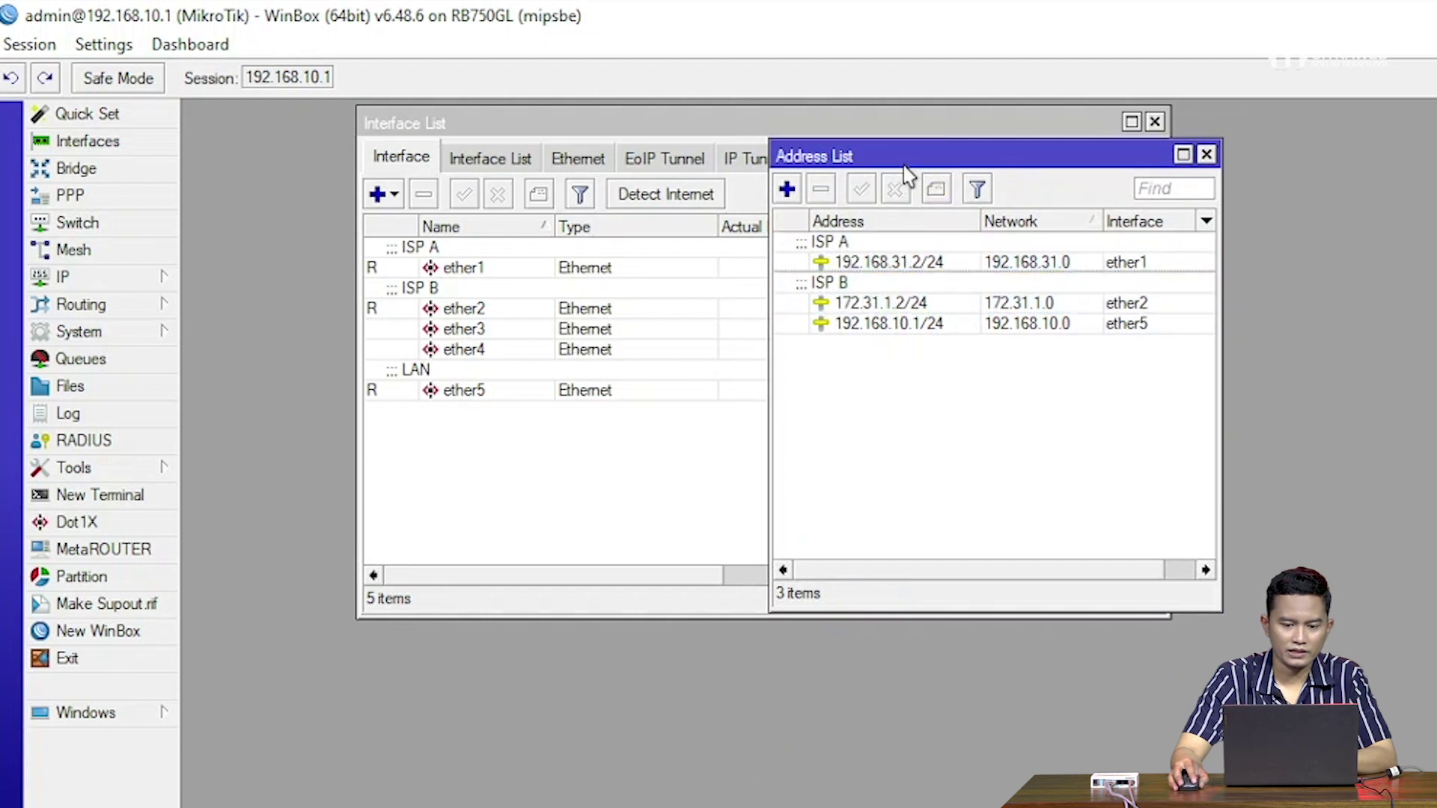
# - Arrange the interface list and address list windows so that their main columns are both readable
pyautogui.moveTo(907, 169); pyautogui.dragTo(1061, 137)
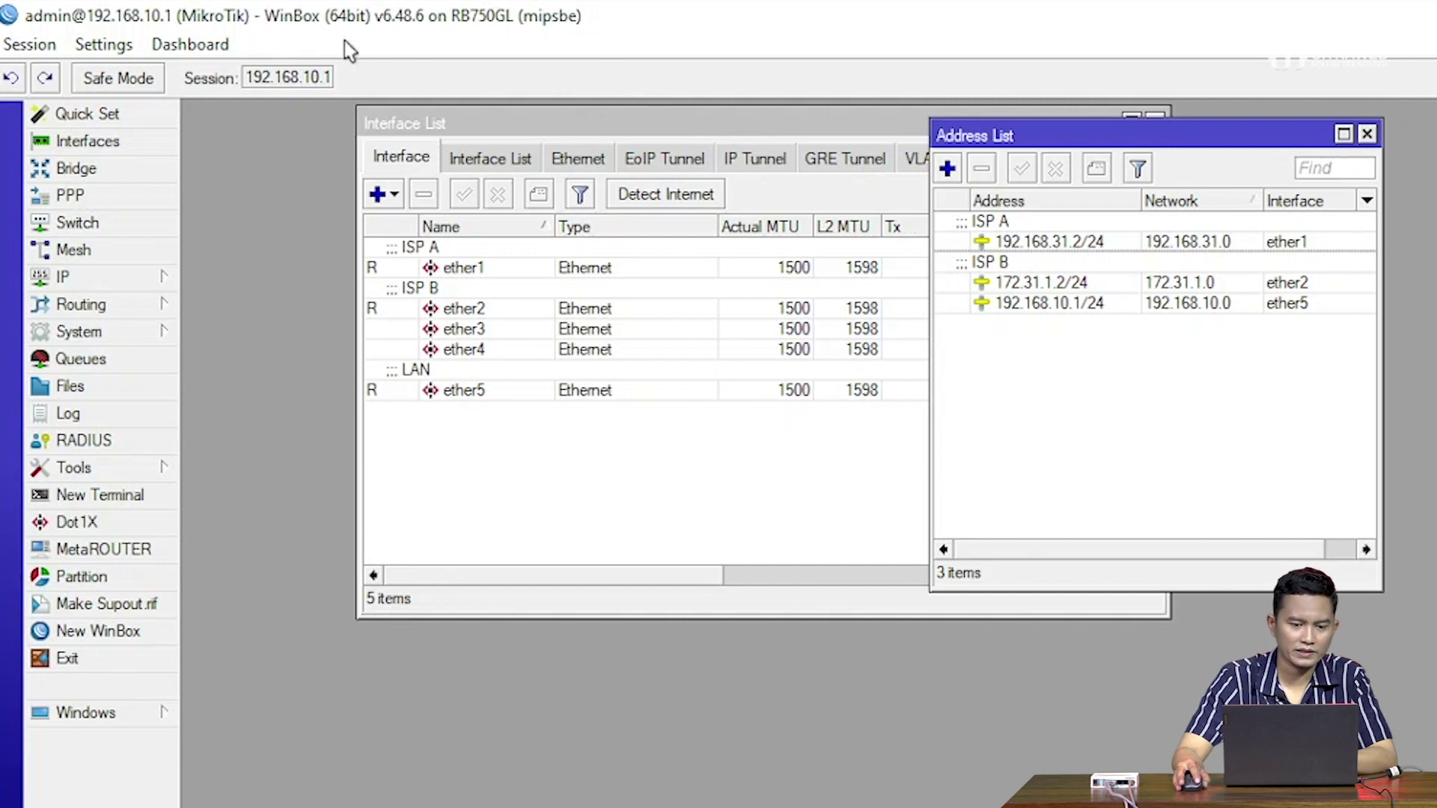
pyautogui.moveTo(683, 121); pyautogui.dragTo(543, 118)
pyautogui.moveTo(1183, 138); pyautogui.dragTo(1118, 128)
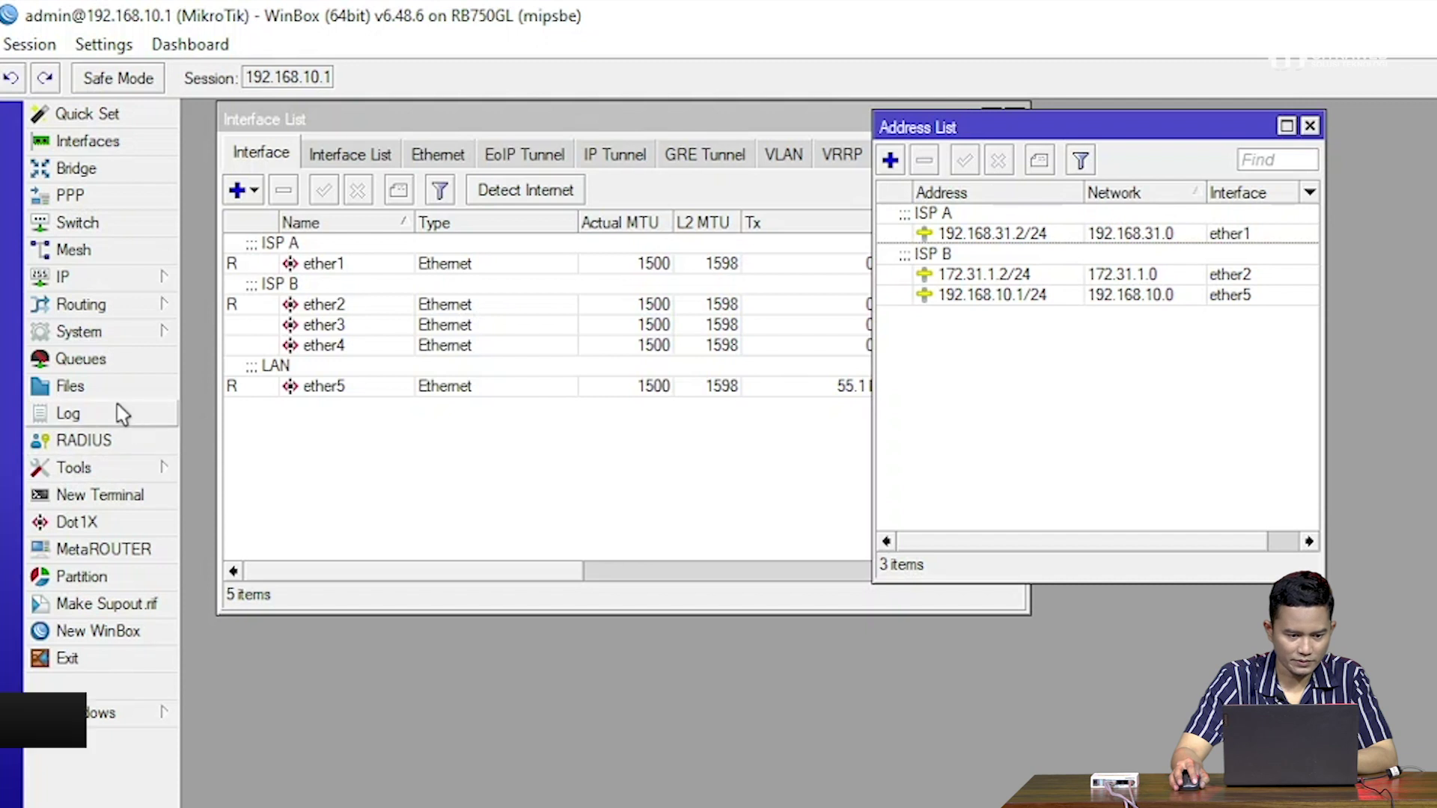
# - Open the IP route list and start a new route with destination address 0.0.0.0/0
pyautogui.click(90, 277)
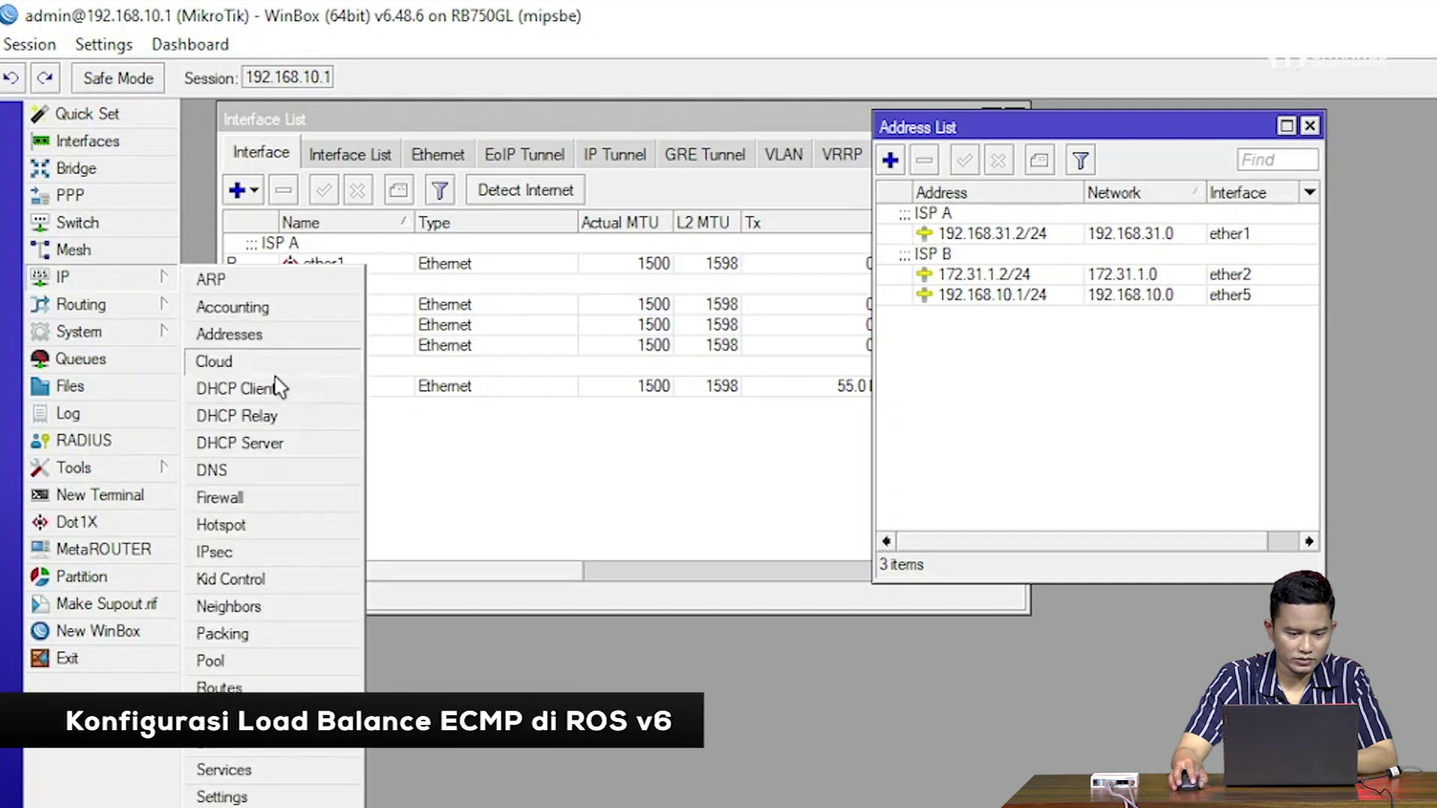
pyautogui.click(273, 688)
pyautogui.moveTo(501, 174); pyautogui.dragTo(810, 223)
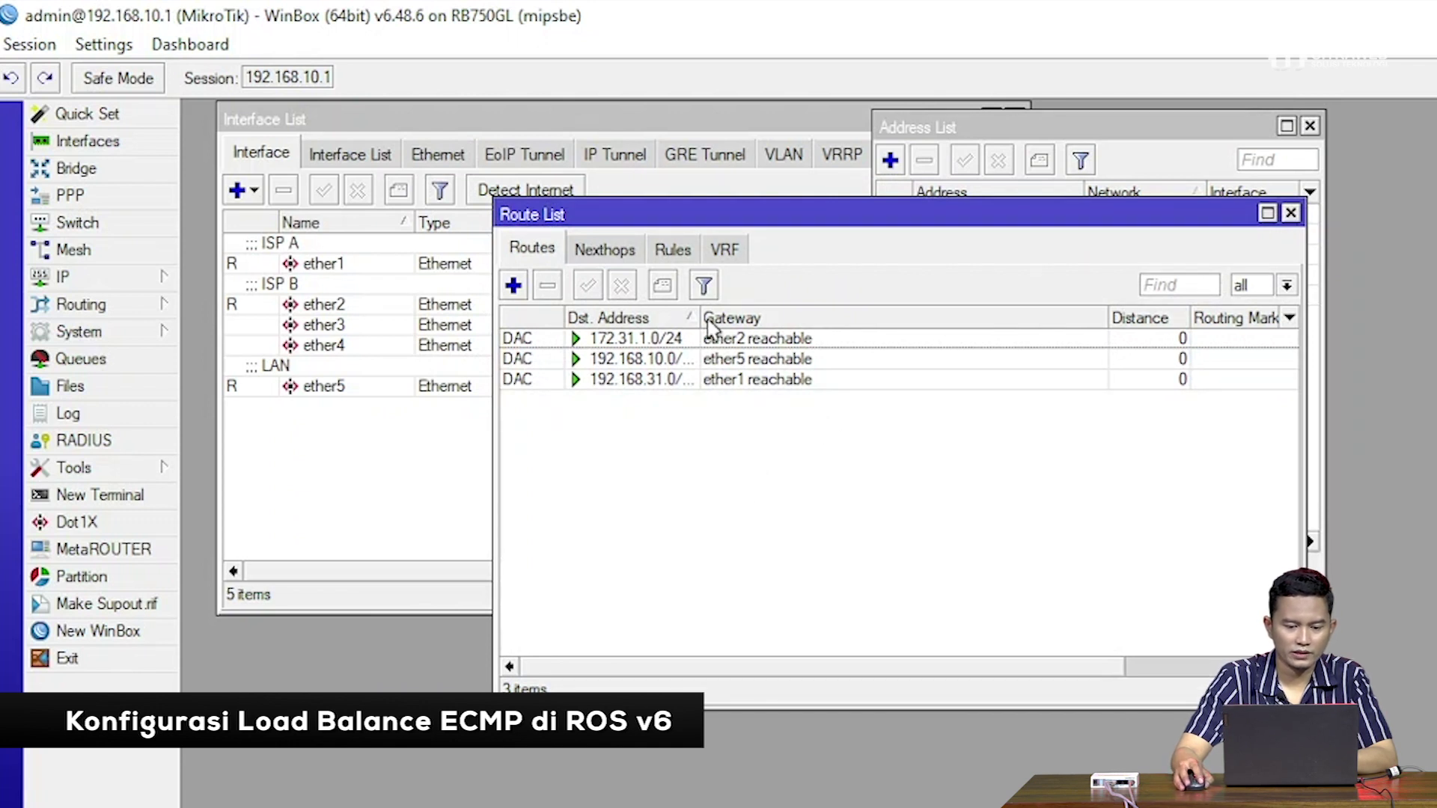
pyautogui.click(512, 285)
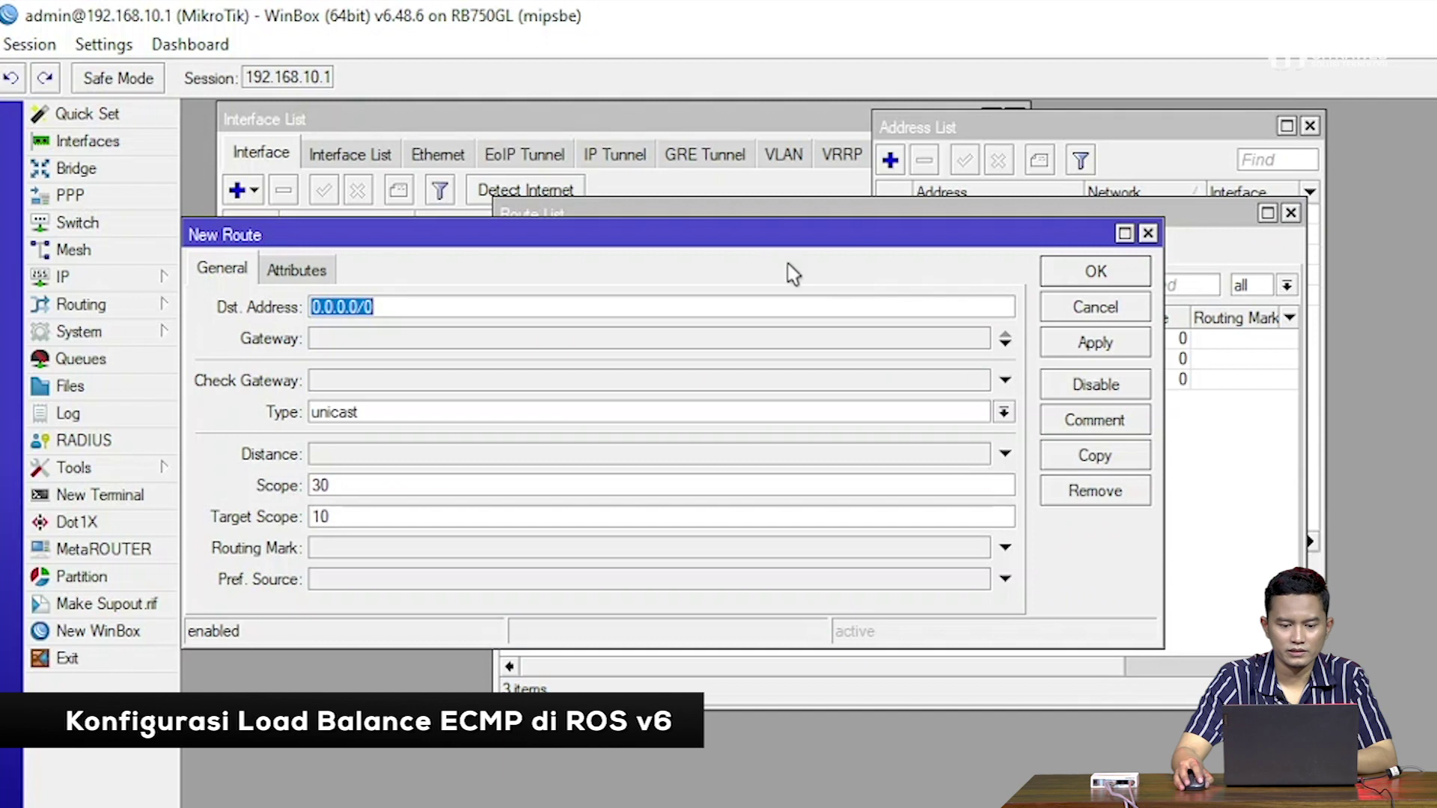
pyautogui.moveTo(695, 235); pyautogui.dragTo(1000, 427)
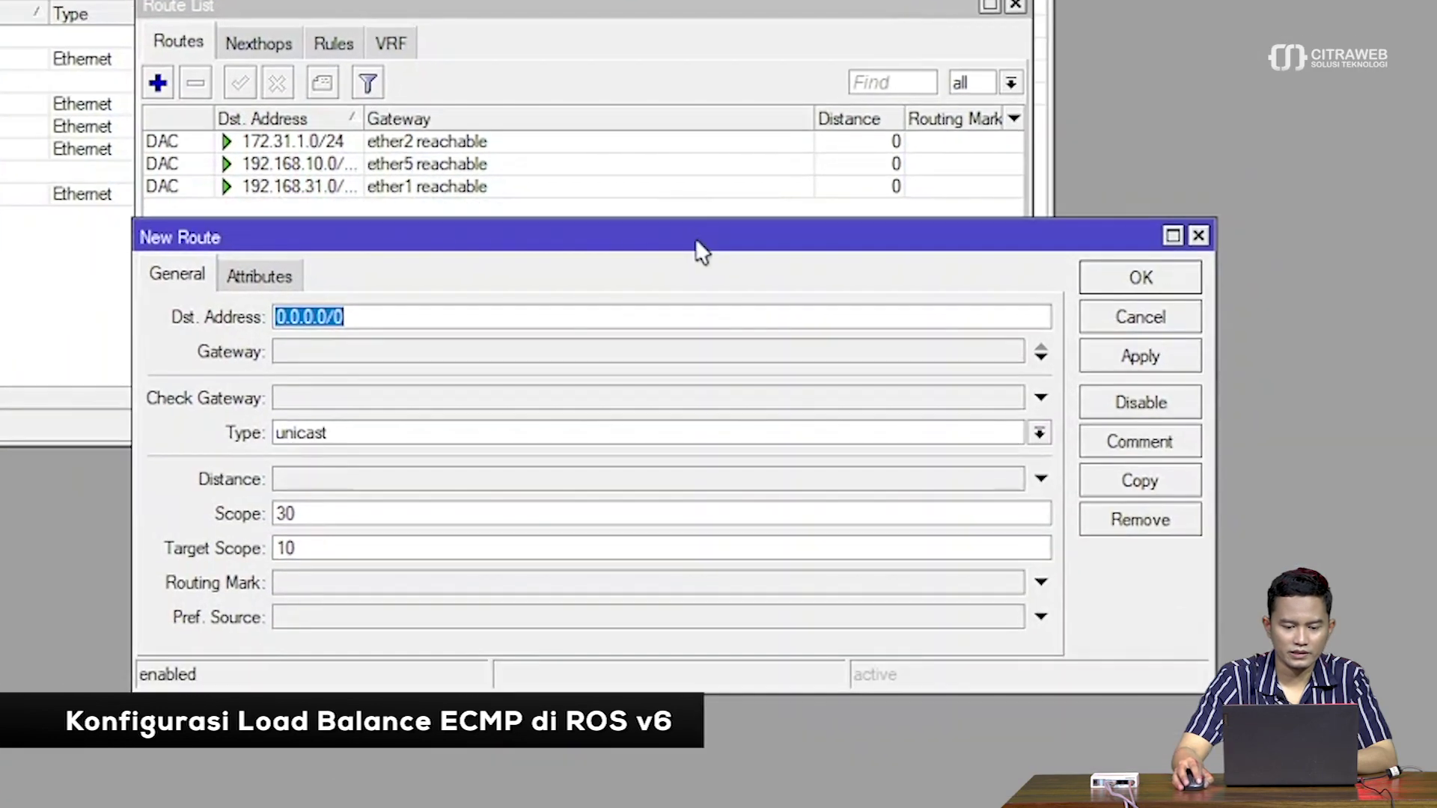
pyautogui.click(439, 315)
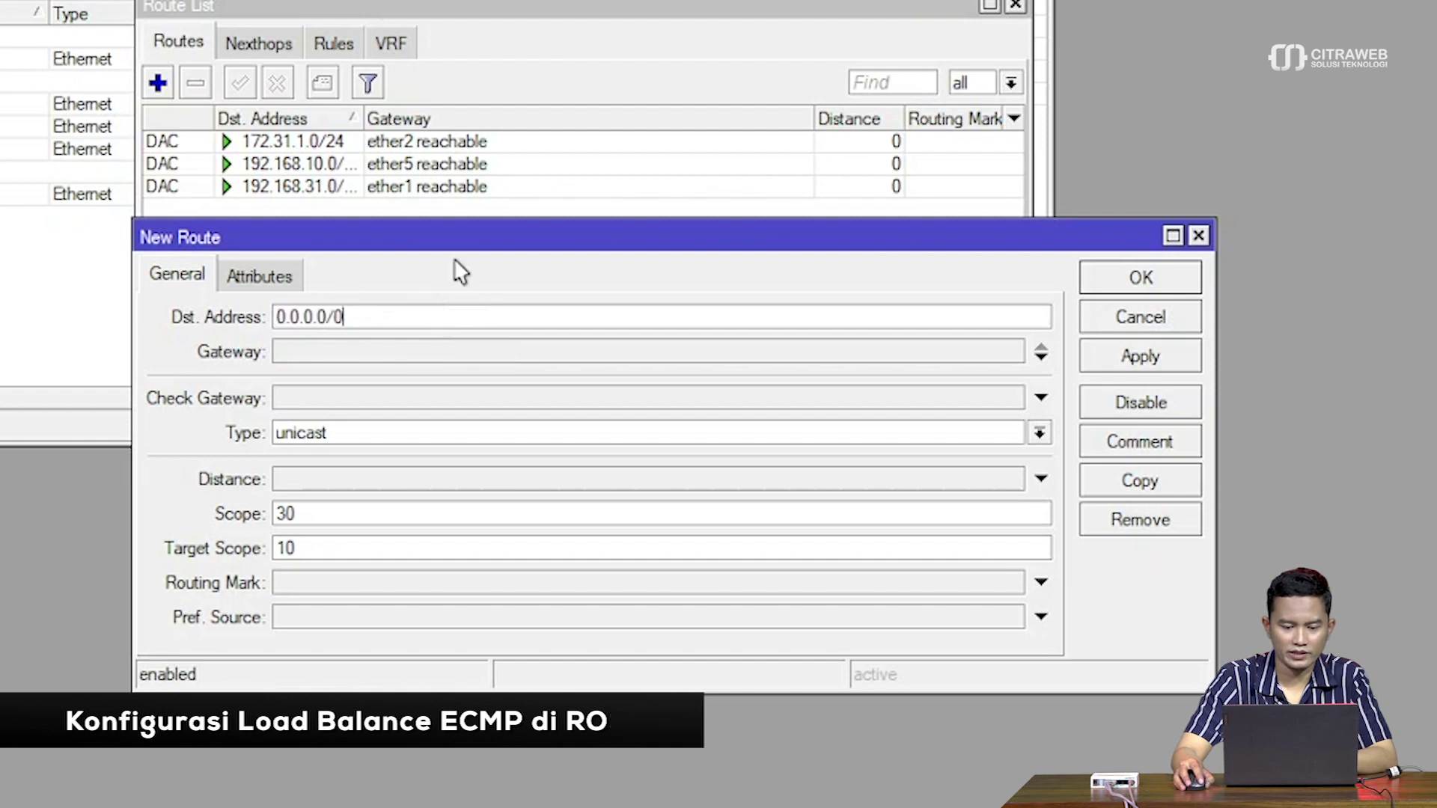
pyautogui.moveTo(477, 234); pyautogui.dragTo(472, 235)
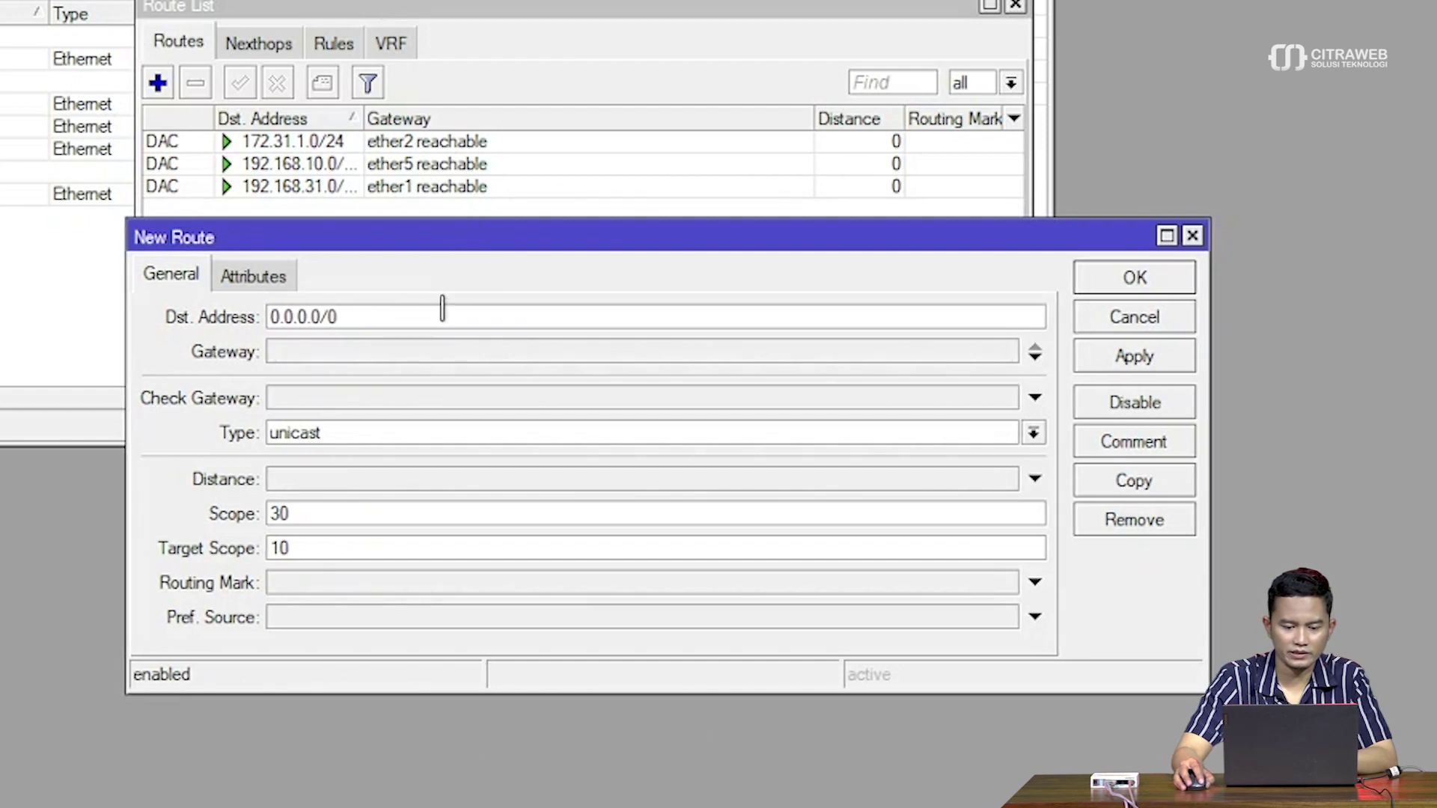
# - Set the new route's gateway to 192.168.31.1, checking the ISP A network in the address list
pyautogui.click(433, 348)
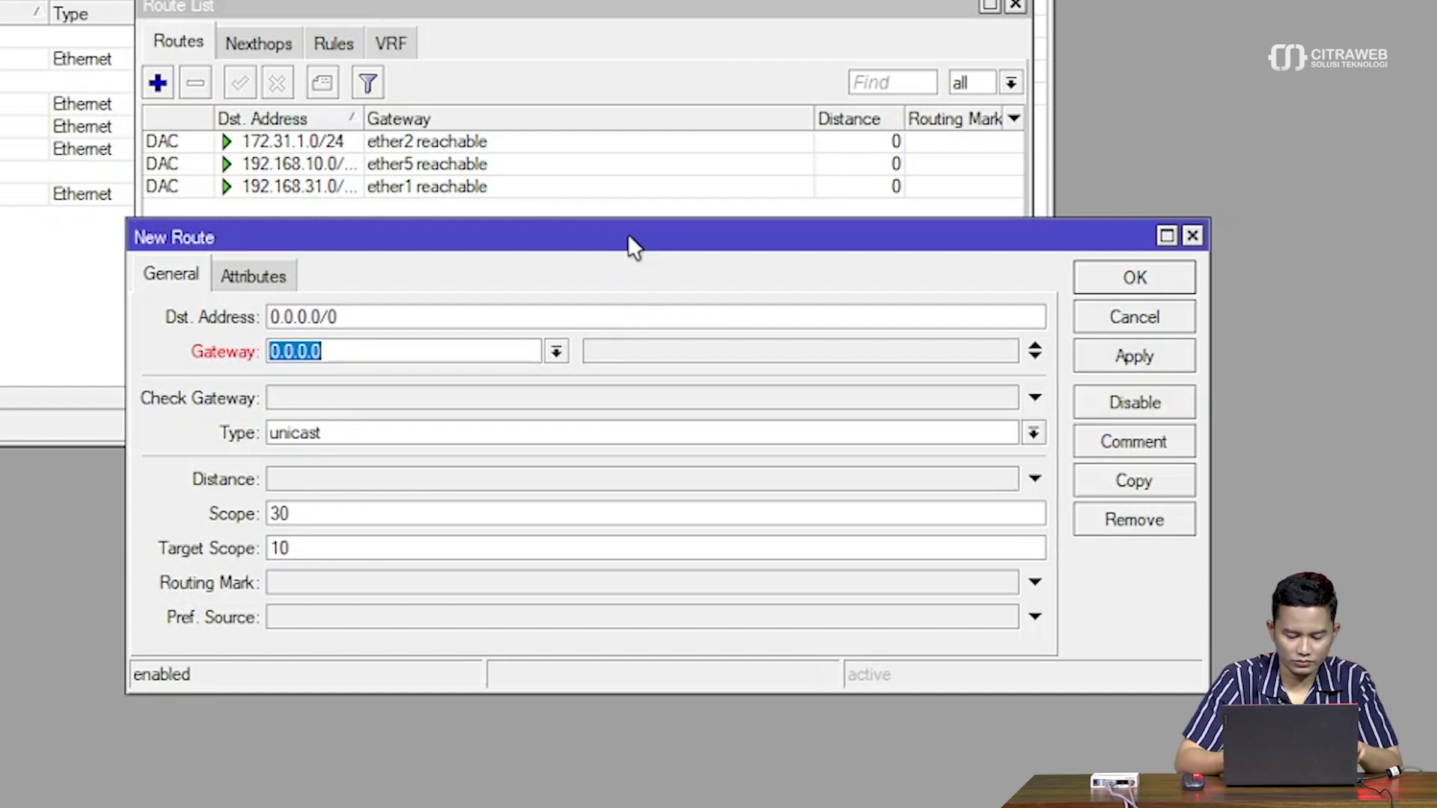
pyautogui.write('192.168')
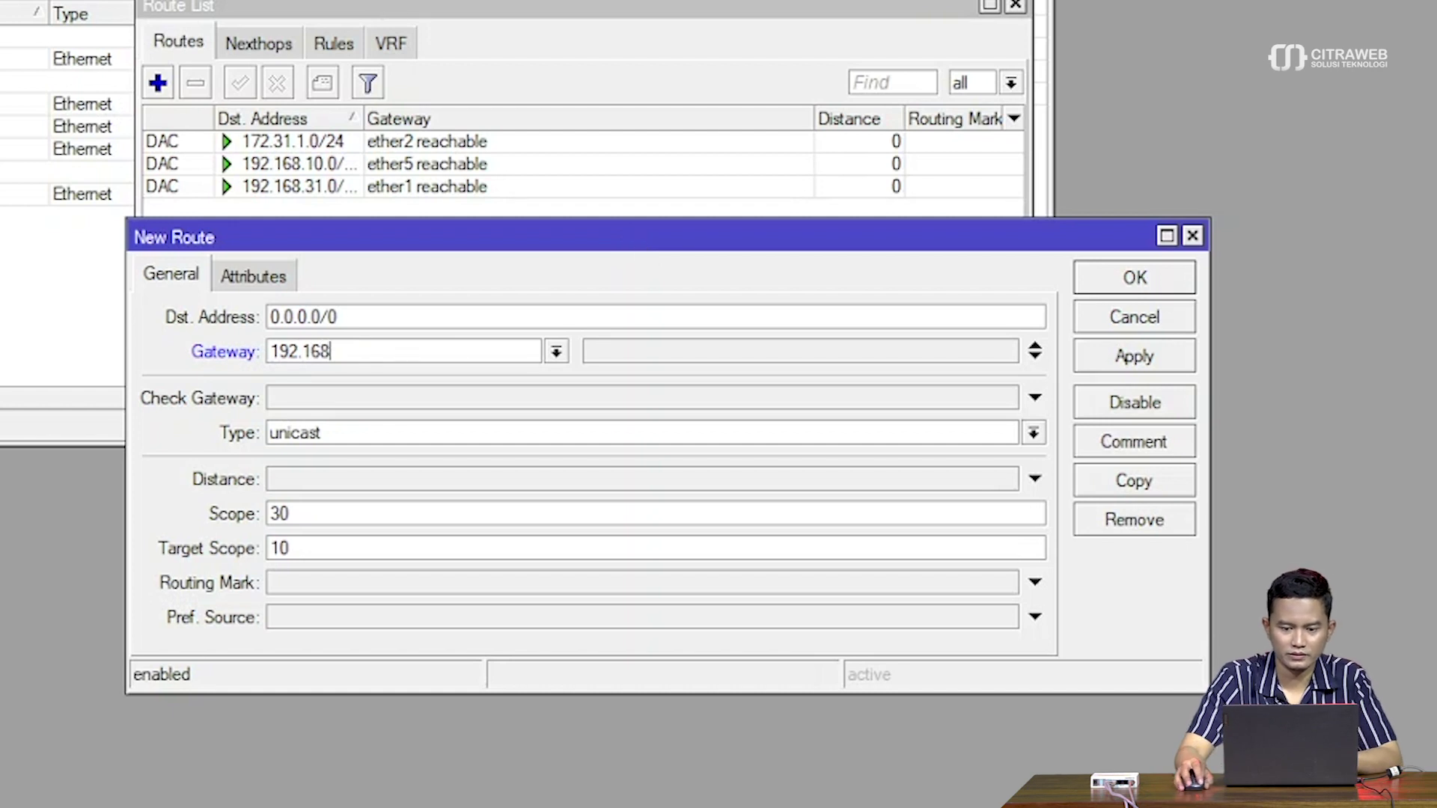
pyautogui.hotkey('alt', 'Tab')
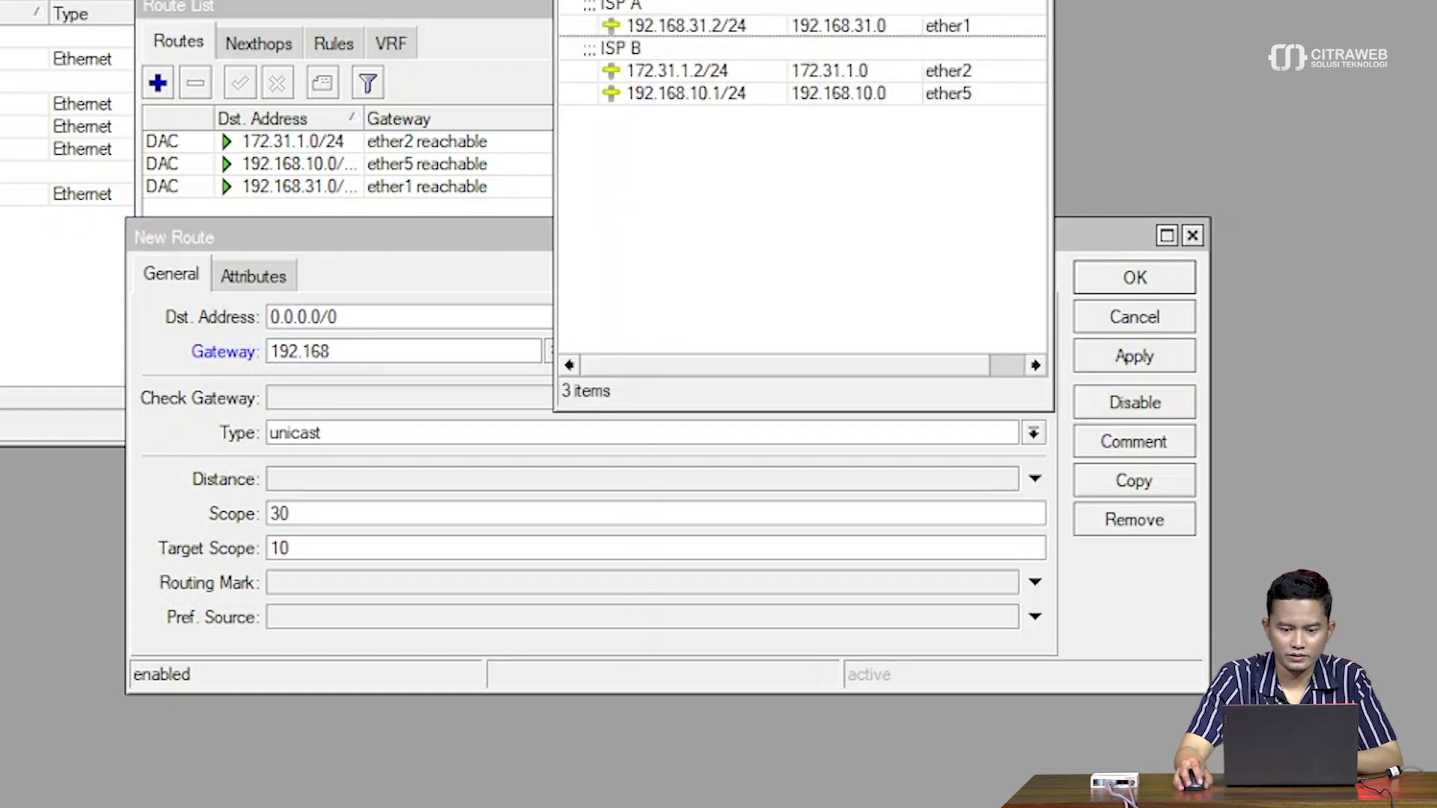
pyautogui.click(410, 234)
pyautogui.click(364, 356)
pyautogui.write('.')
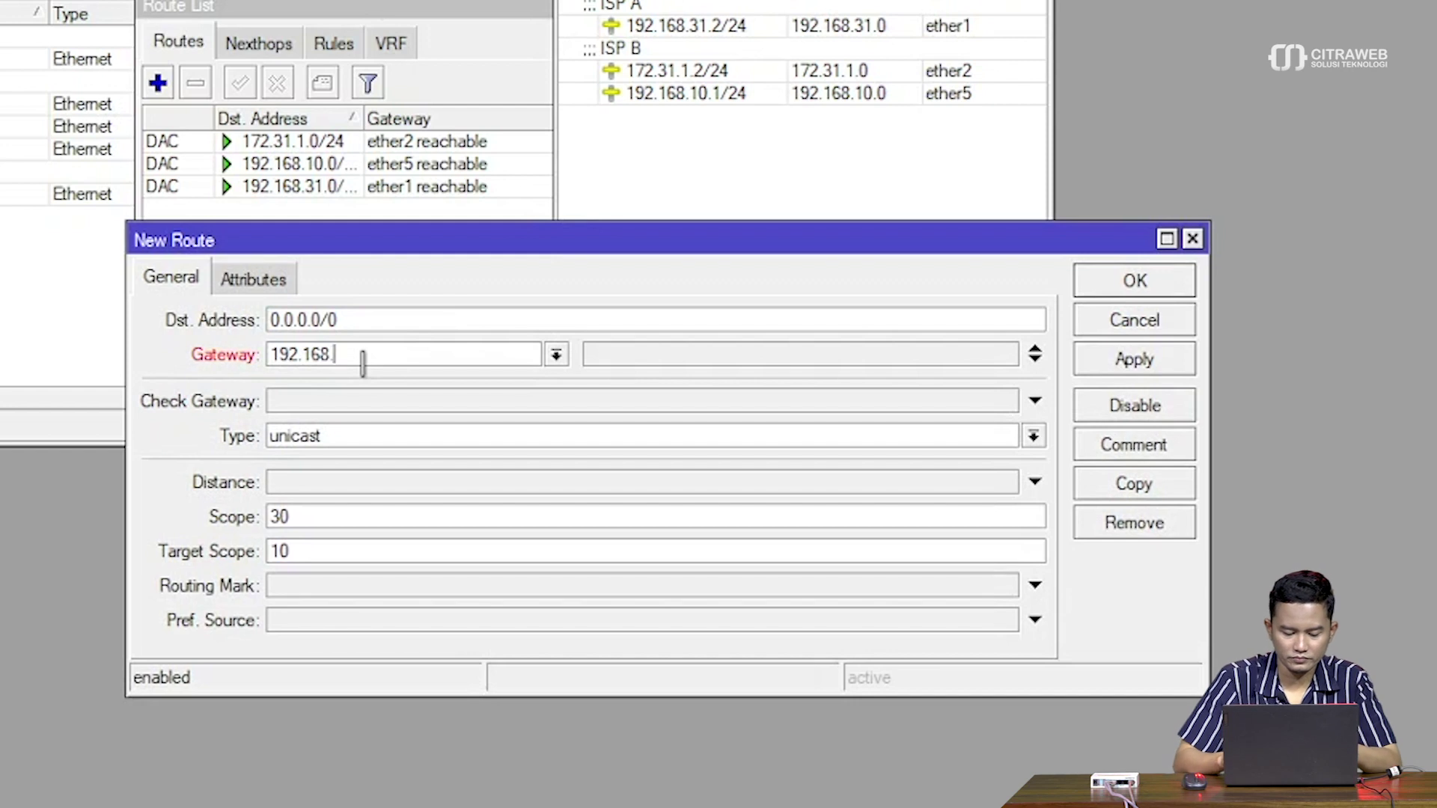
pyautogui.write('31.1')
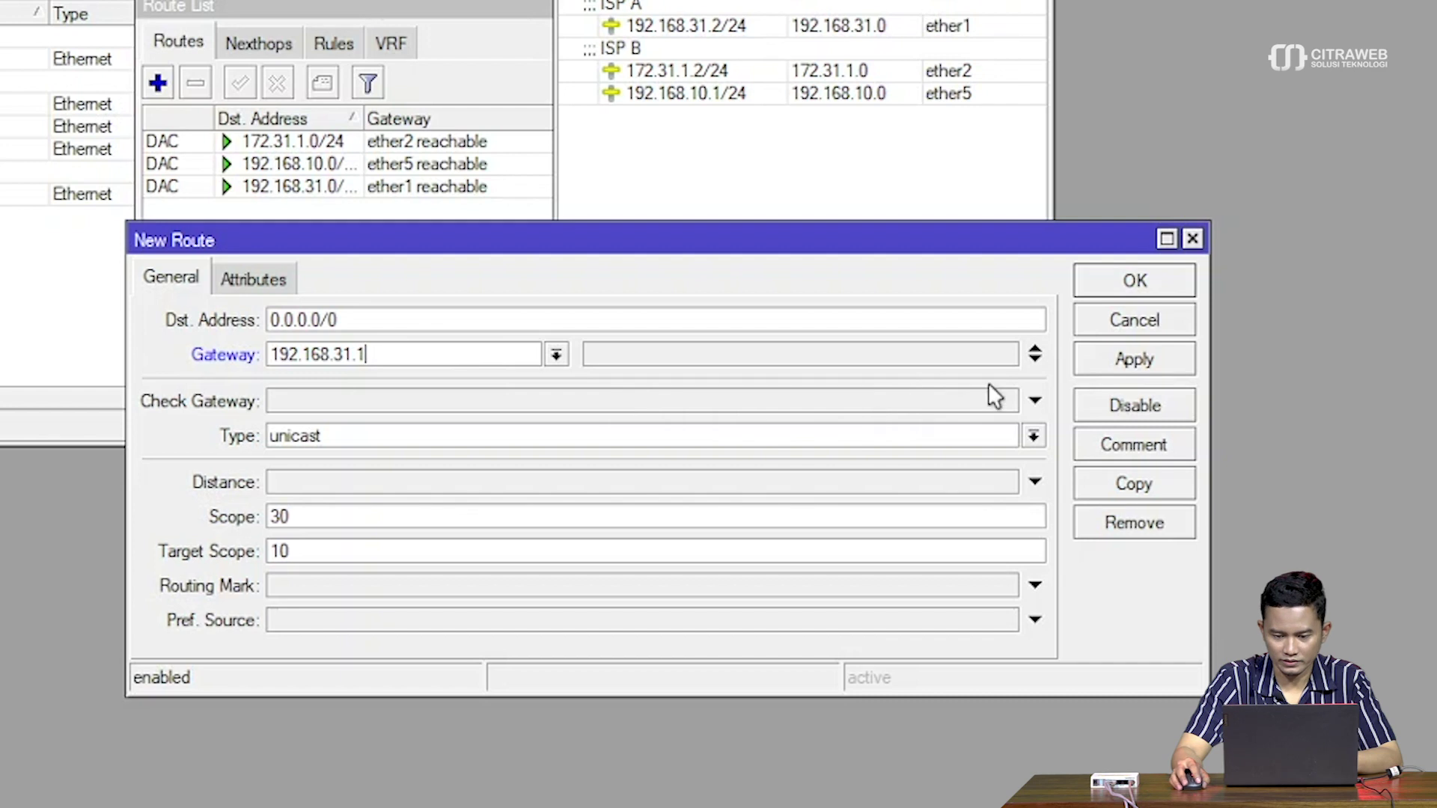
# - Add 172.31.1.1 as a second gateway to the new default route and save the route
pyautogui.click(1029, 365)
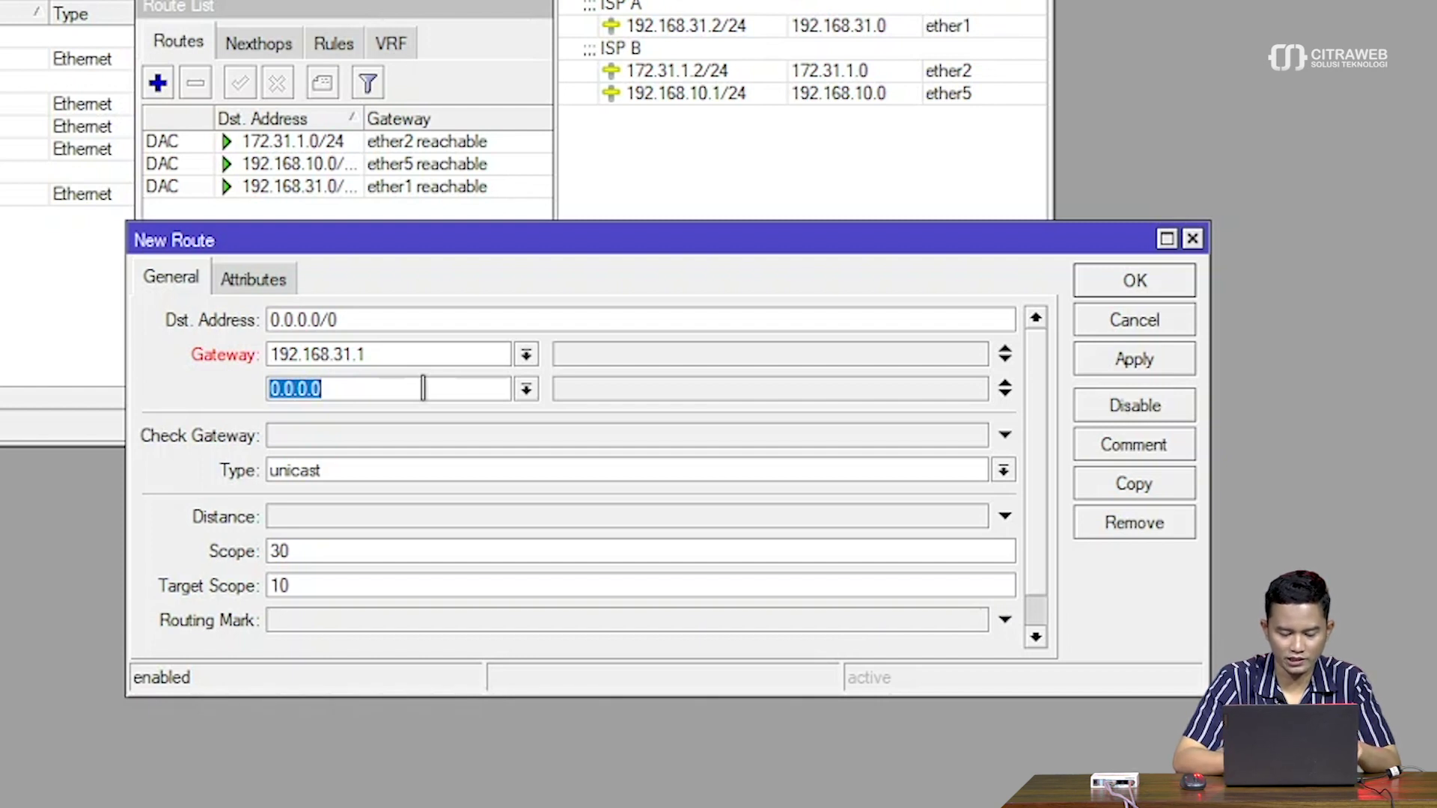
pyautogui.write('172.31.1')
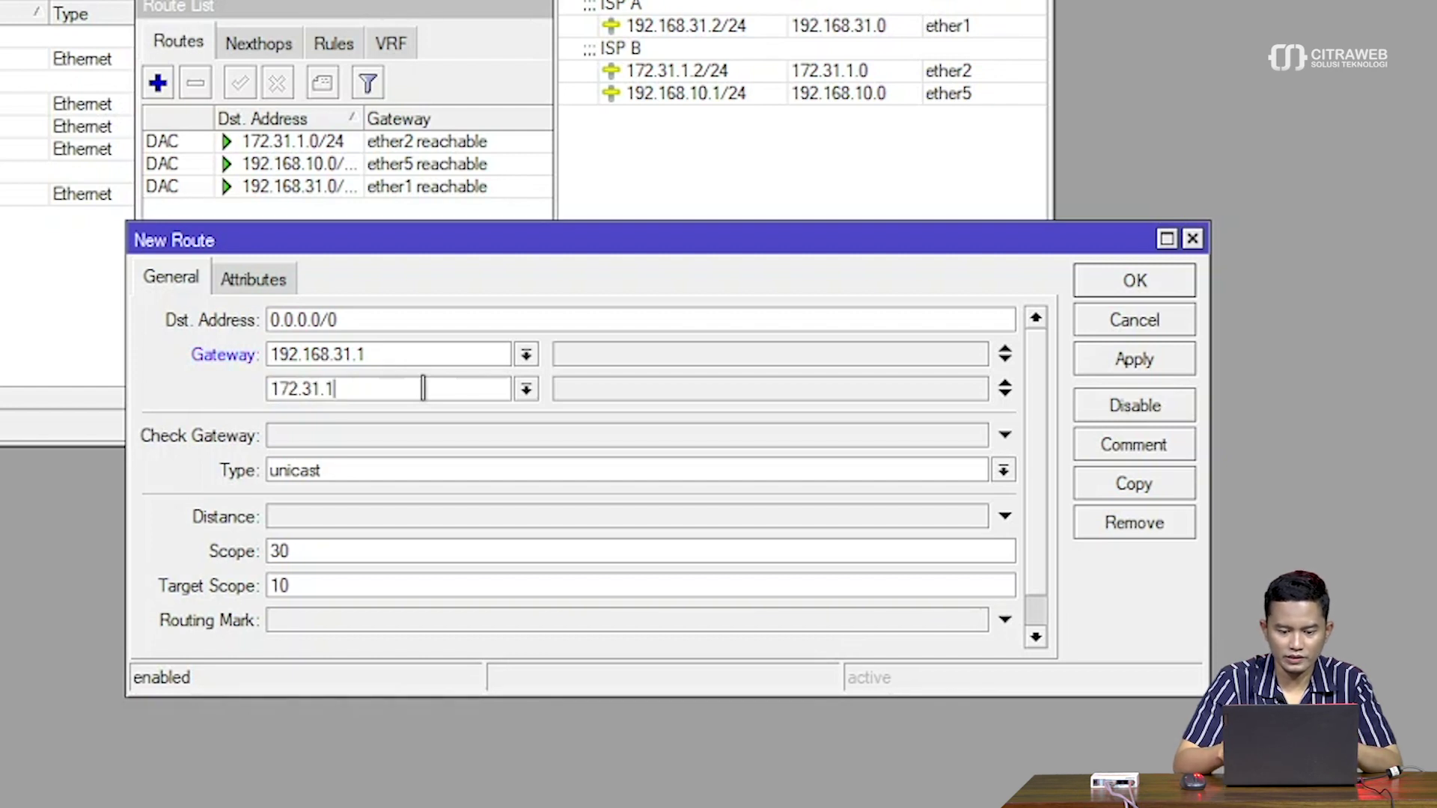
pyautogui.write('.1')
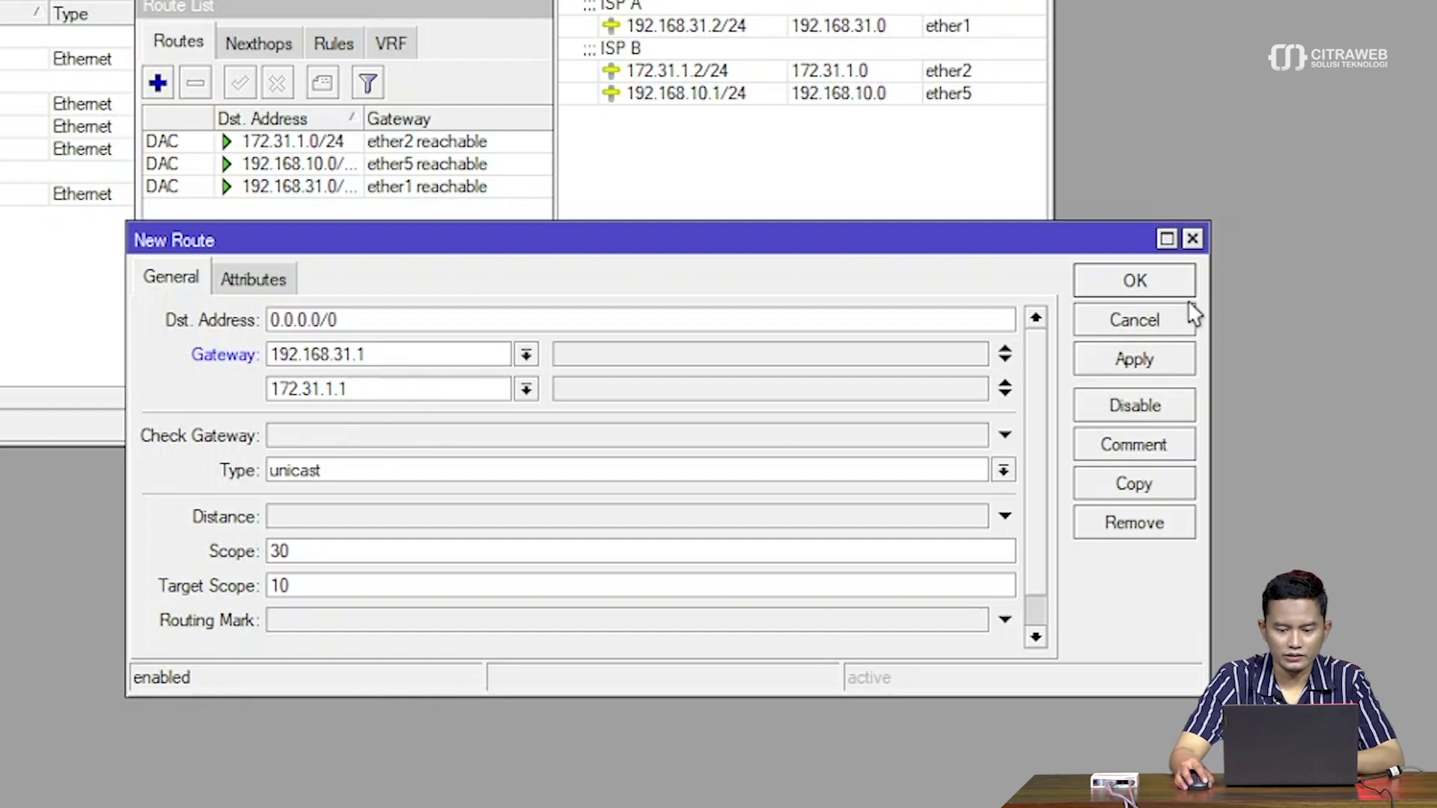
pyautogui.click(1171, 286)
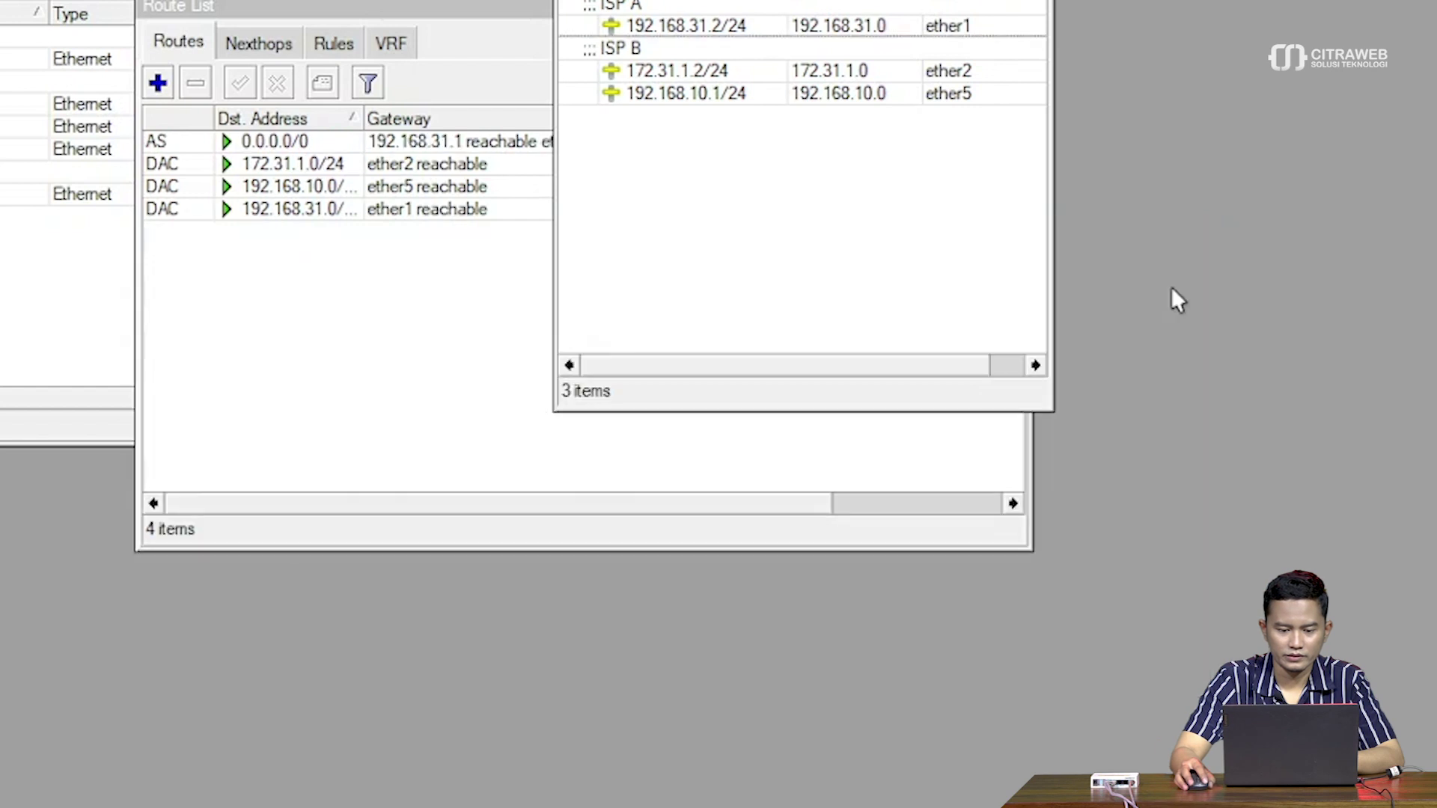
# - Bring the route list forward, widen it and its Gateway column, and place it below the address entries with the default route selected
pyautogui.click(562, 516)
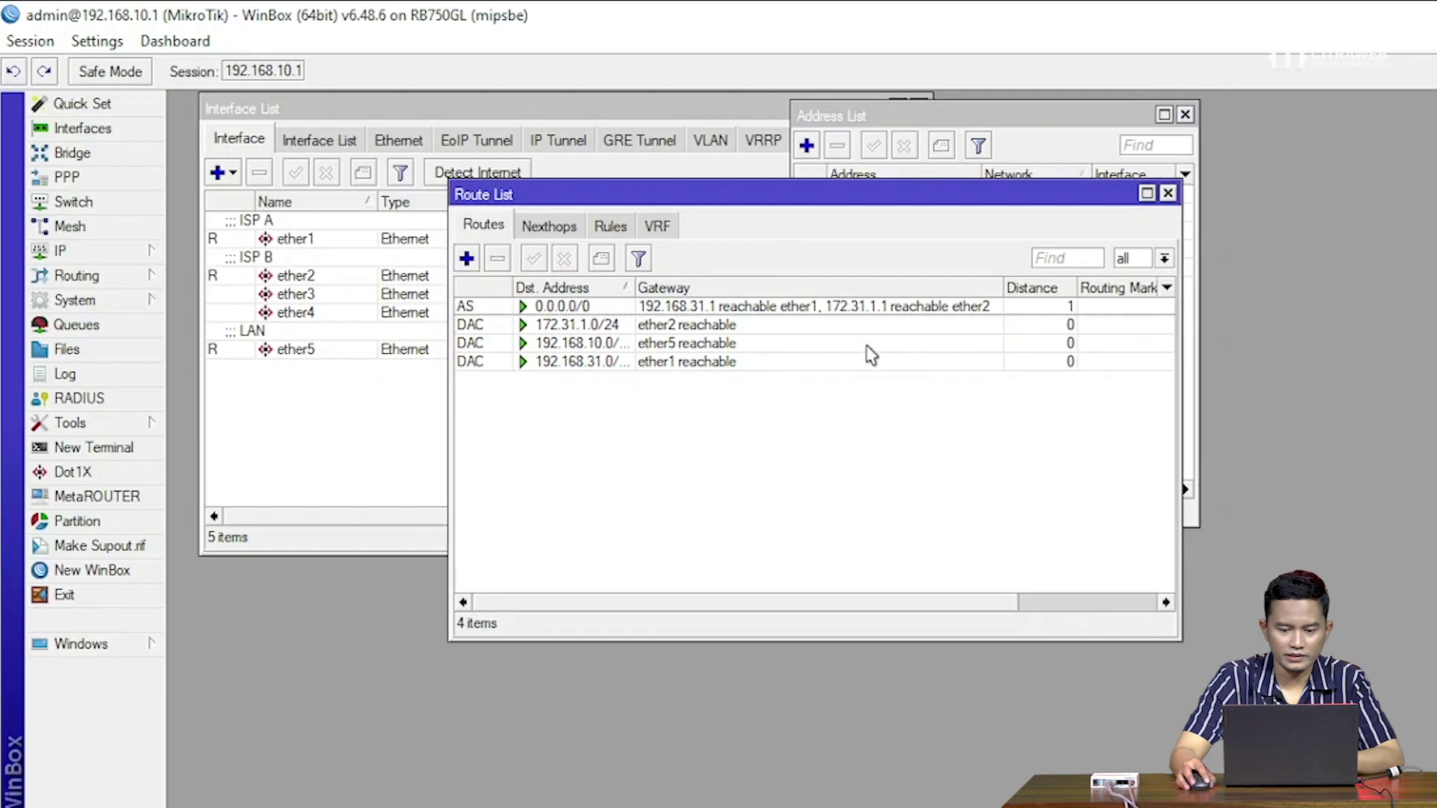
pyautogui.click(887, 307)
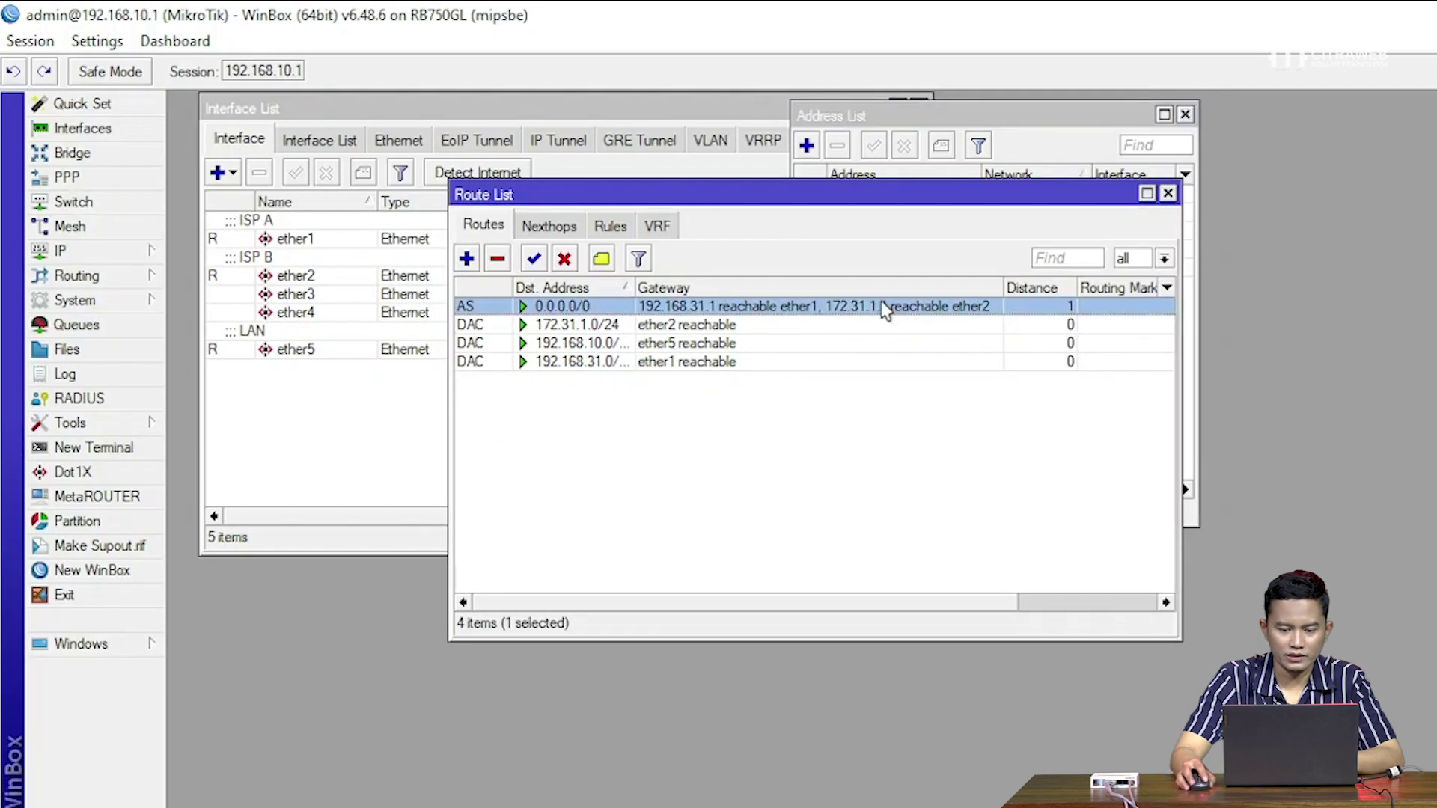
pyautogui.moveTo(1179, 433); pyautogui.dragTo(1319, 417)
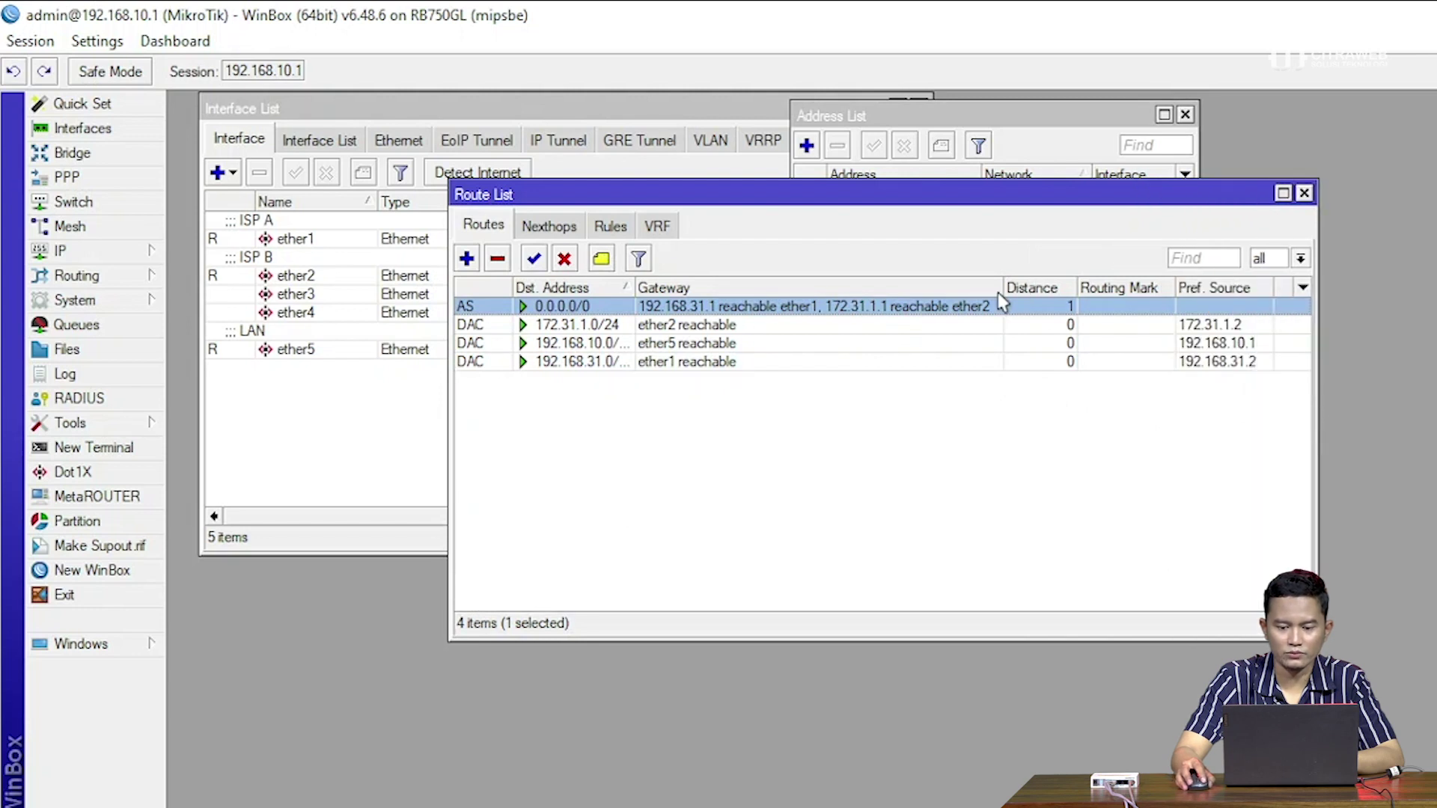
pyautogui.moveTo(1004, 287); pyautogui.dragTo(1058, 283)
pyautogui.moveTo(895, 194); pyautogui.dragTo(889, 375)
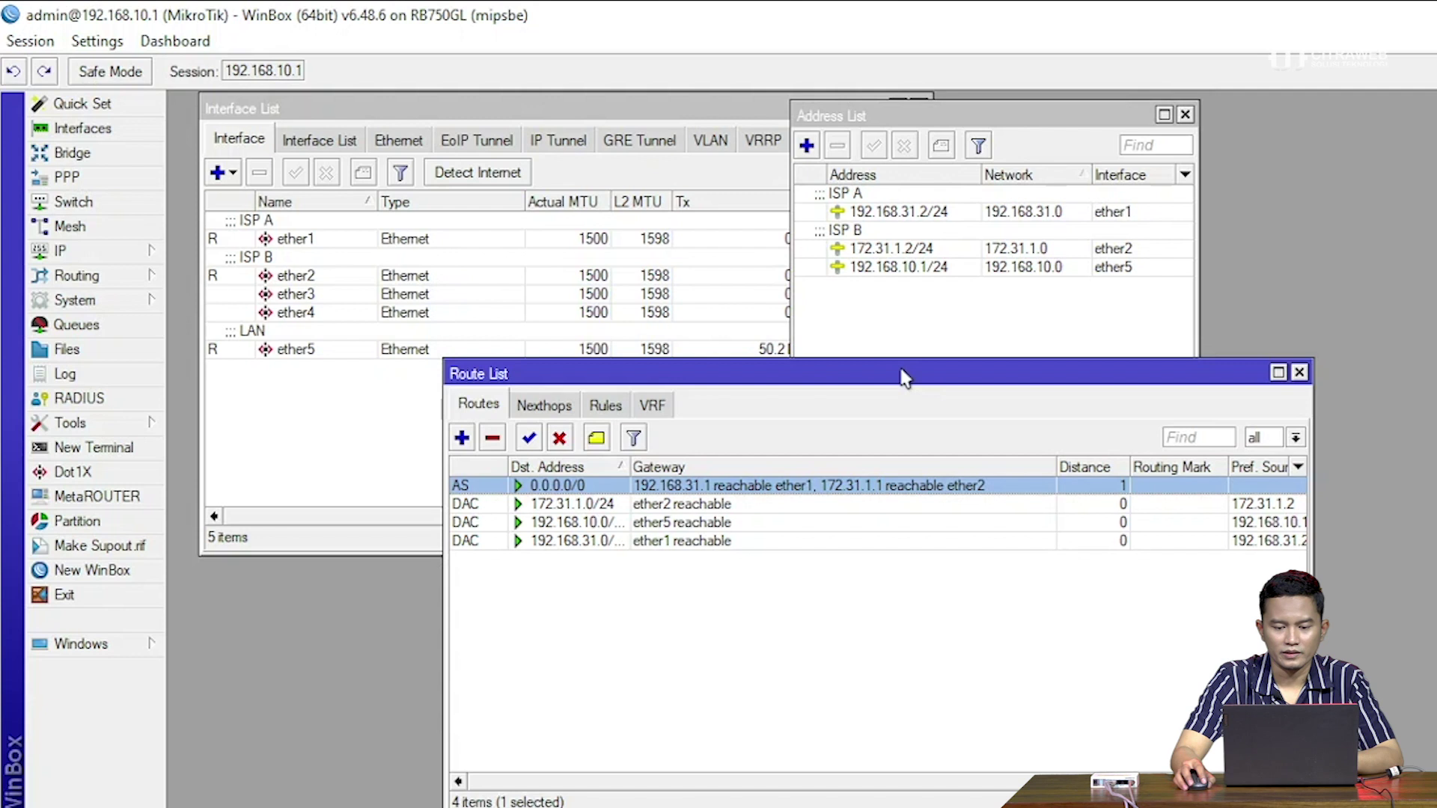
pyautogui.moveTo(904, 374); pyautogui.dragTo(923, 368)
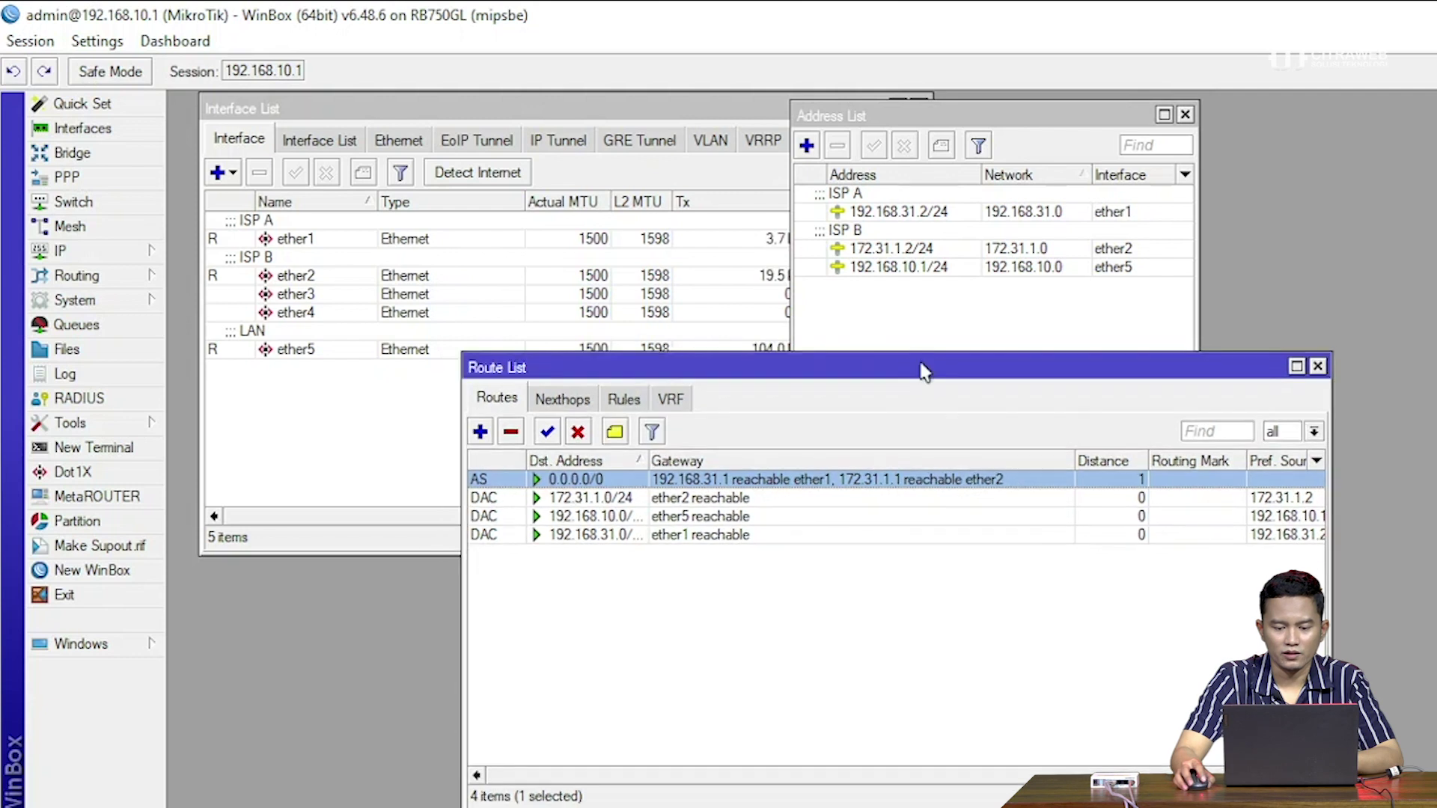
# - Open the 0.0.0.0/0 route and insert an additional 192.168.31.1 gateway entry between its two gateways
pyautogui.doubleClick(873, 480)
pyautogui.moveTo(859, 394); pyautogui.dragTo(931, 375)
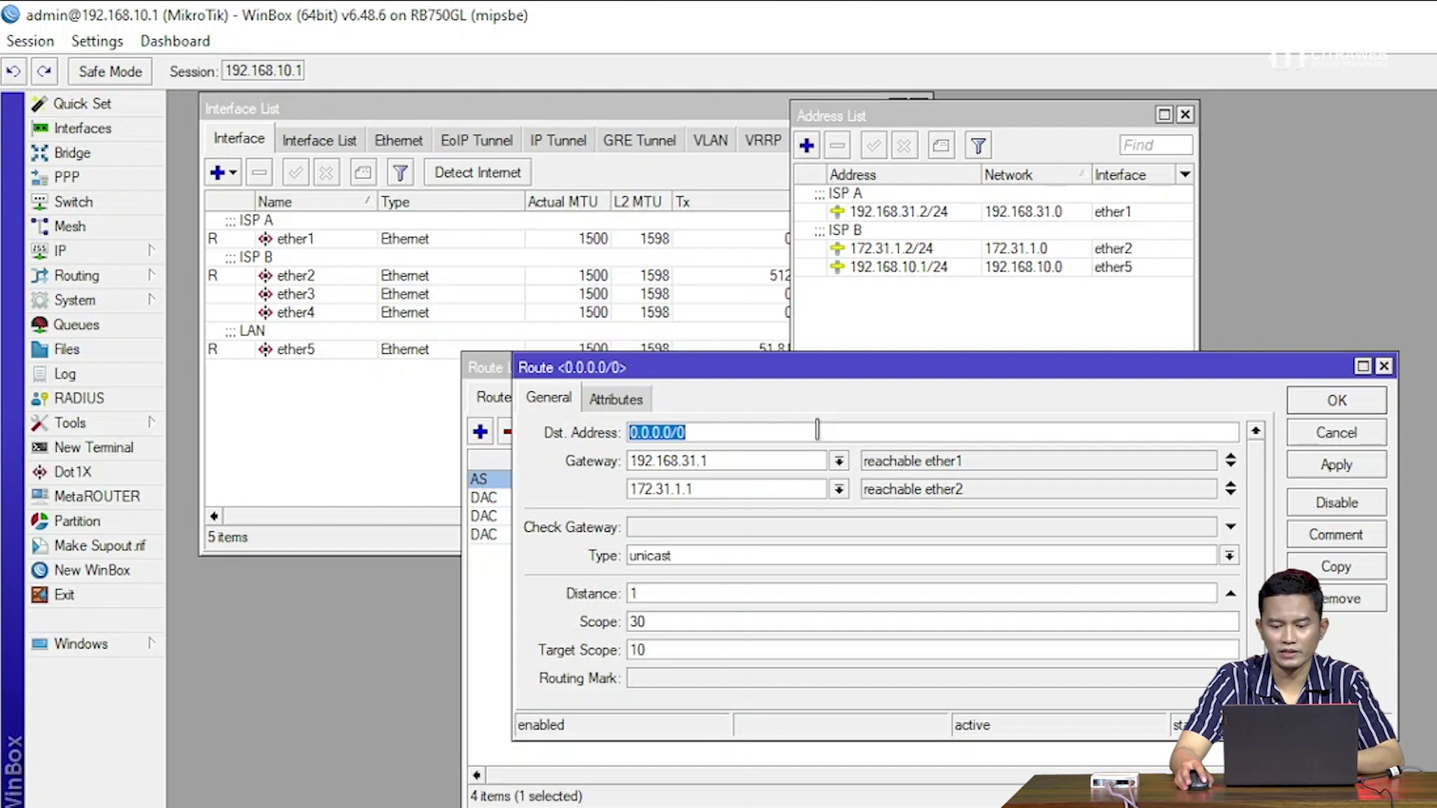
pyautogui.click(1231, 467)
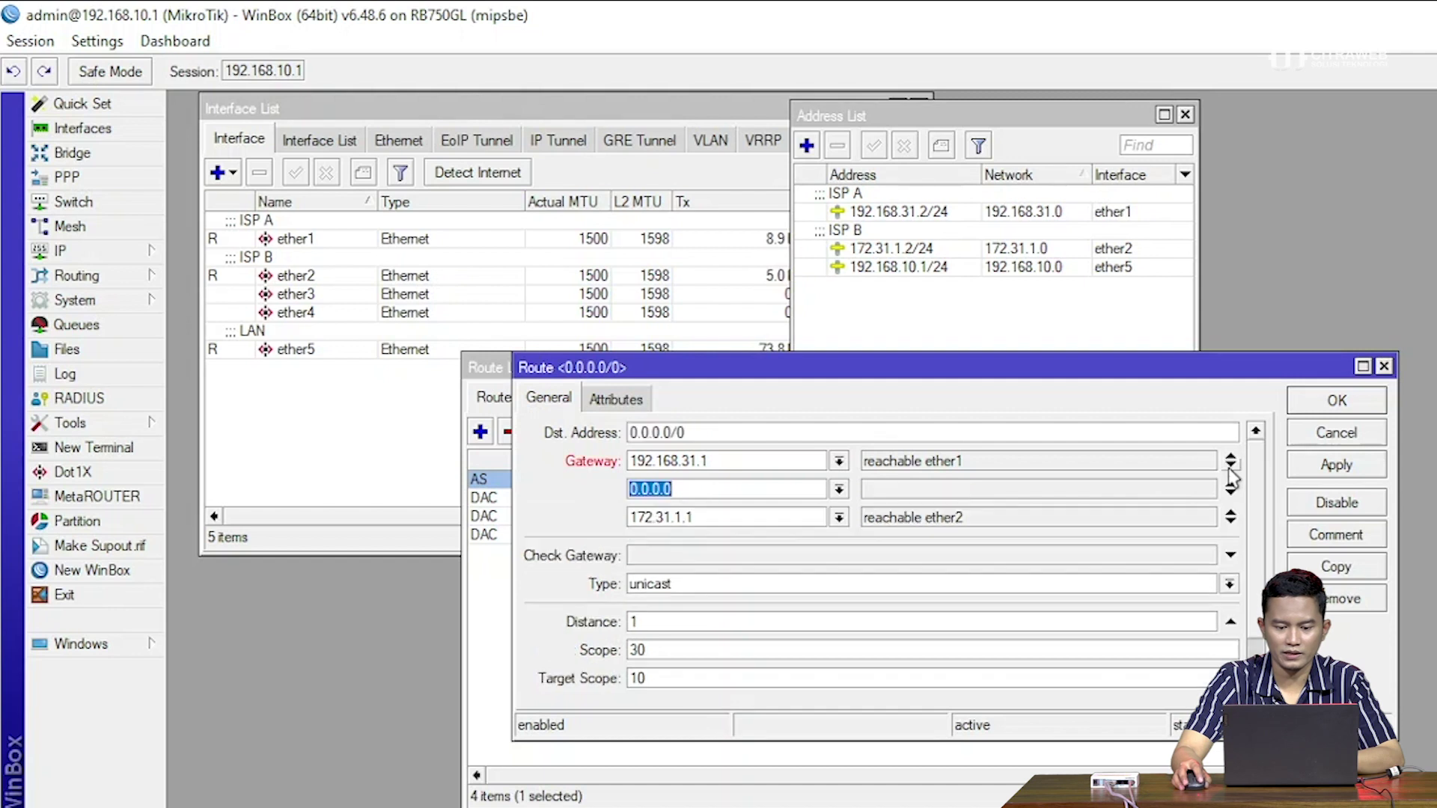
pyautogui.click(773, 487)
pyautogui.press('BackSpace')
pyautogui.press('BackSpace')
pyautogui.press('BackSpace')
pyautogui.press('BackSpace')
pyautogui.press('BackSpace')
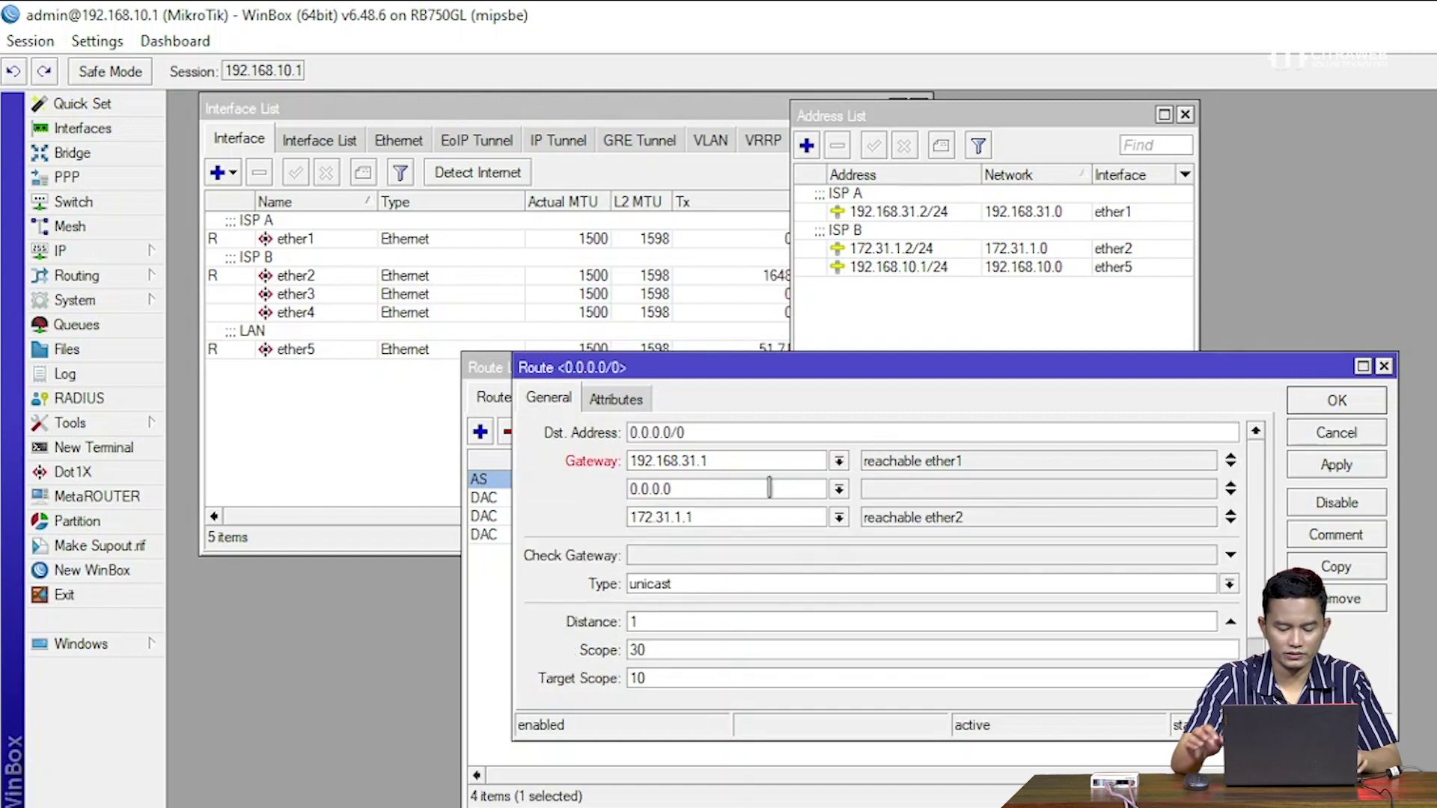
pyautogui.press('BackSpace')
pyautogui.press('BackSpace')
pyautogui.write('192.16')
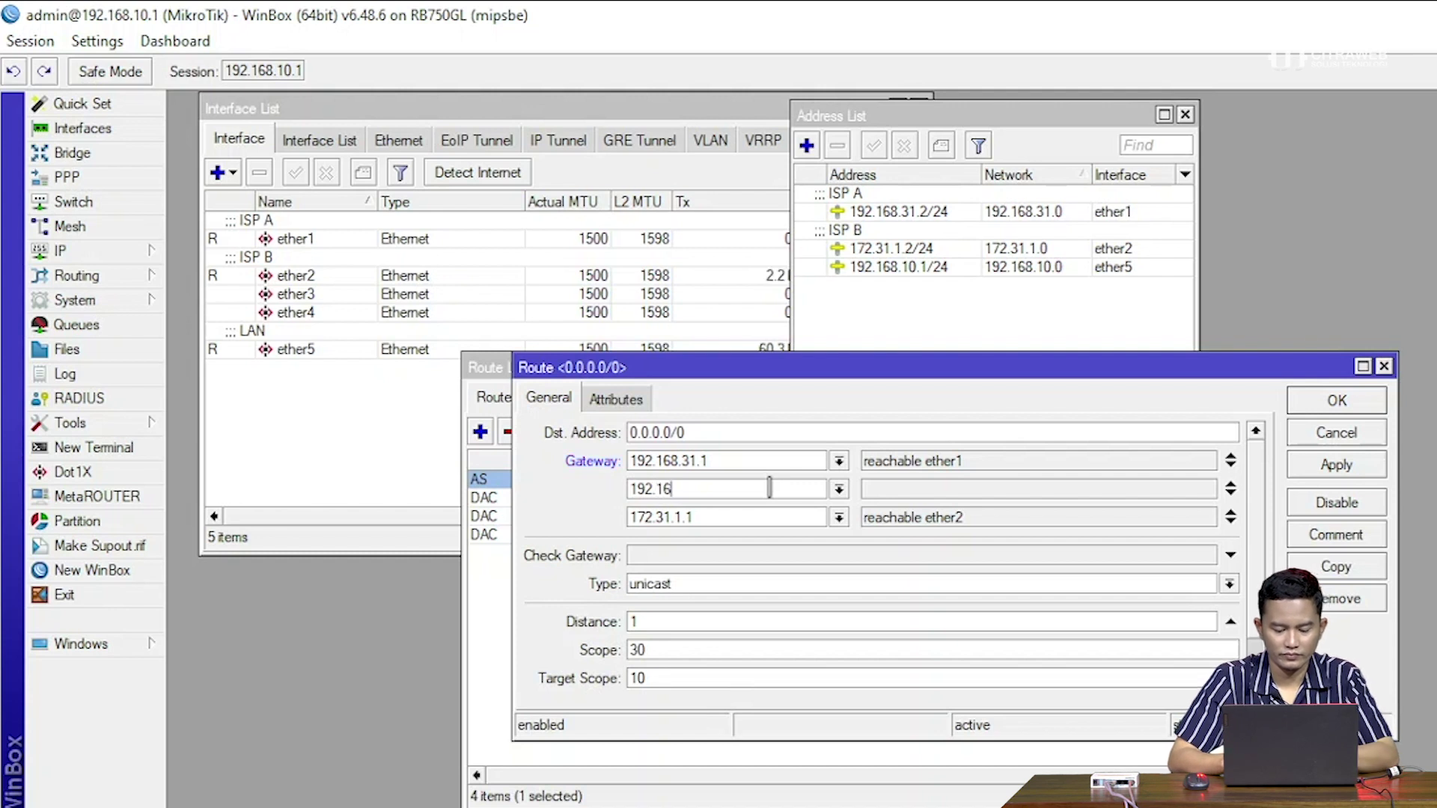
pyautogui.write('8.31.1')
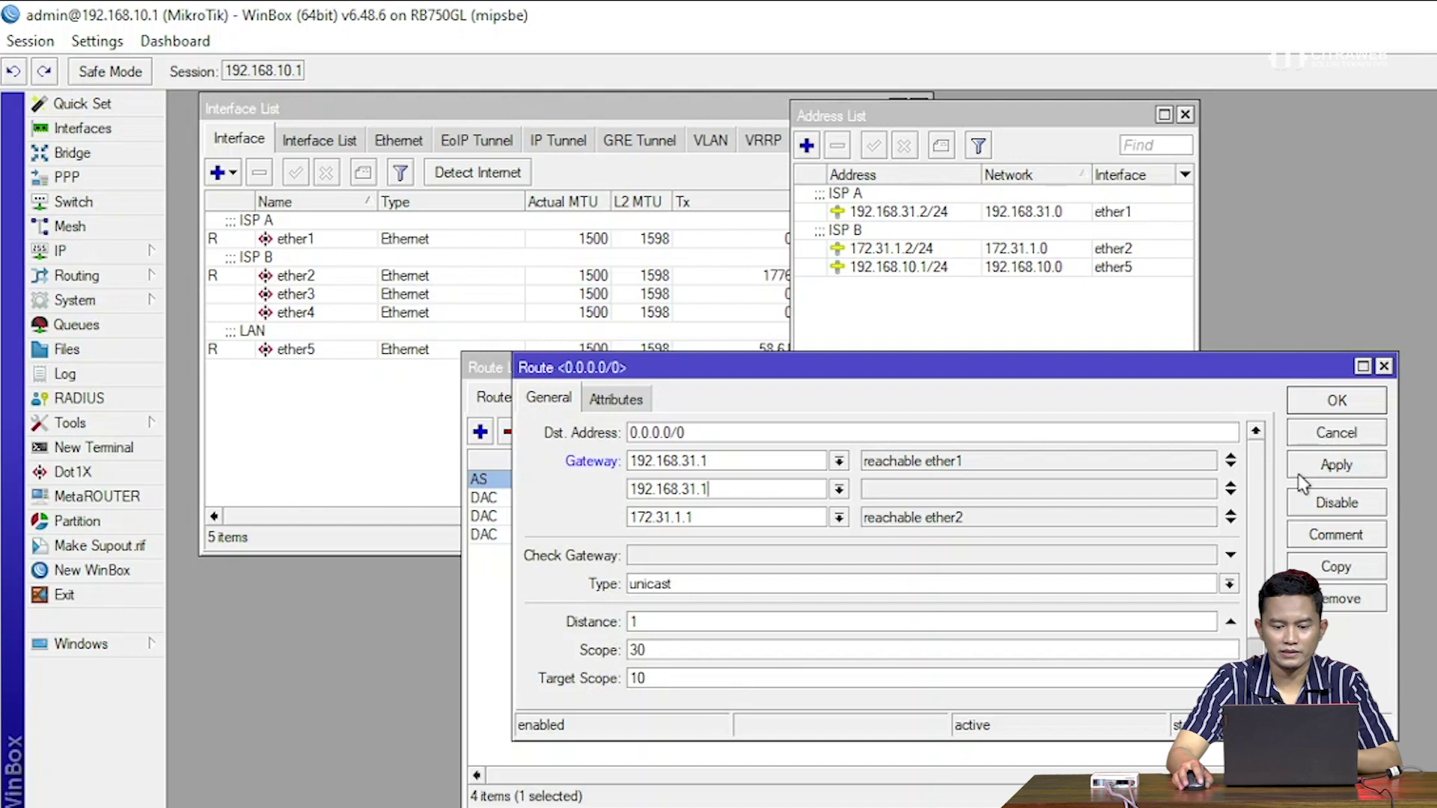
# - Remove the duplicate 192.168.31.1 gateway entry from the default route and apply the route settings
pyautogui.click(1231, 487)
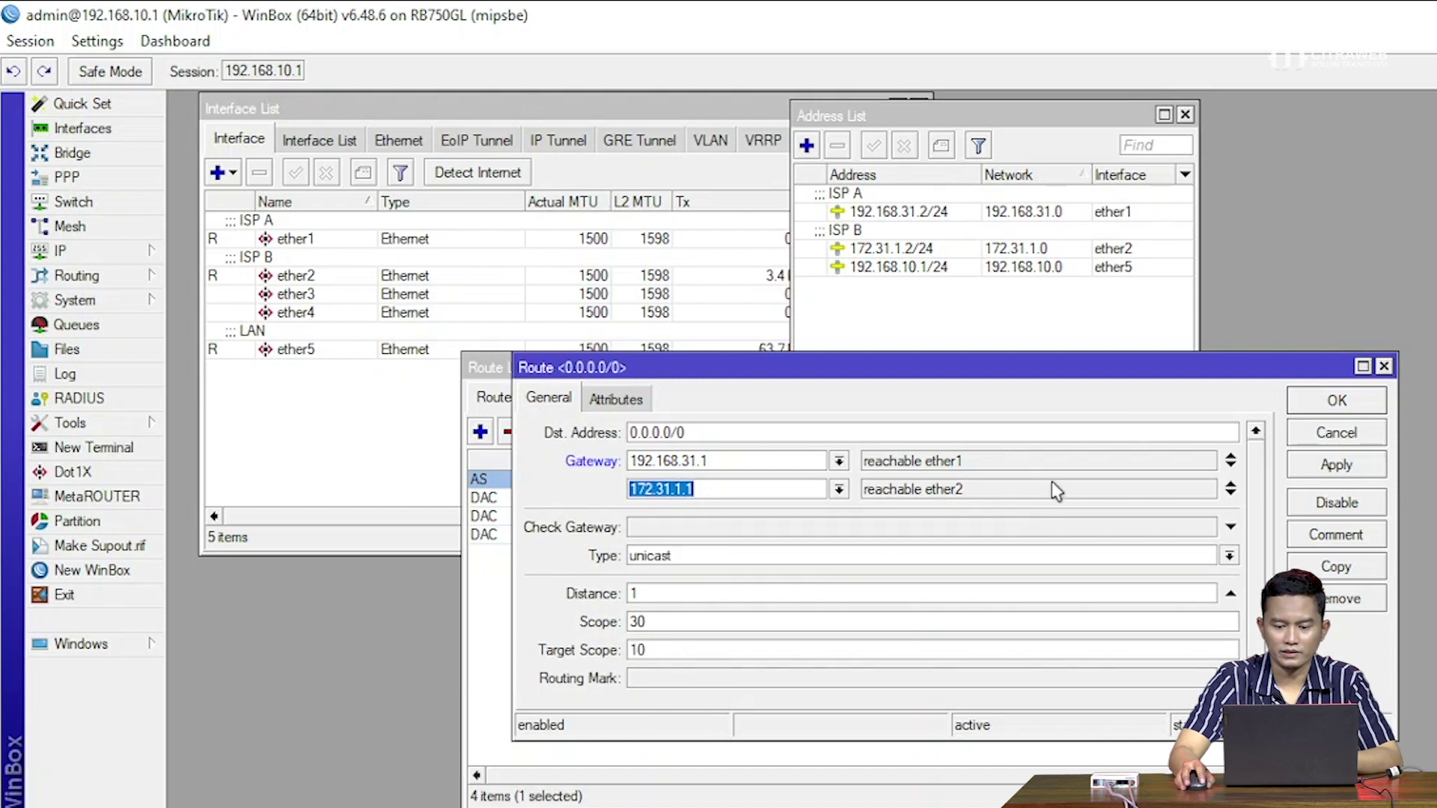
pyautogui.click(1351, 465)
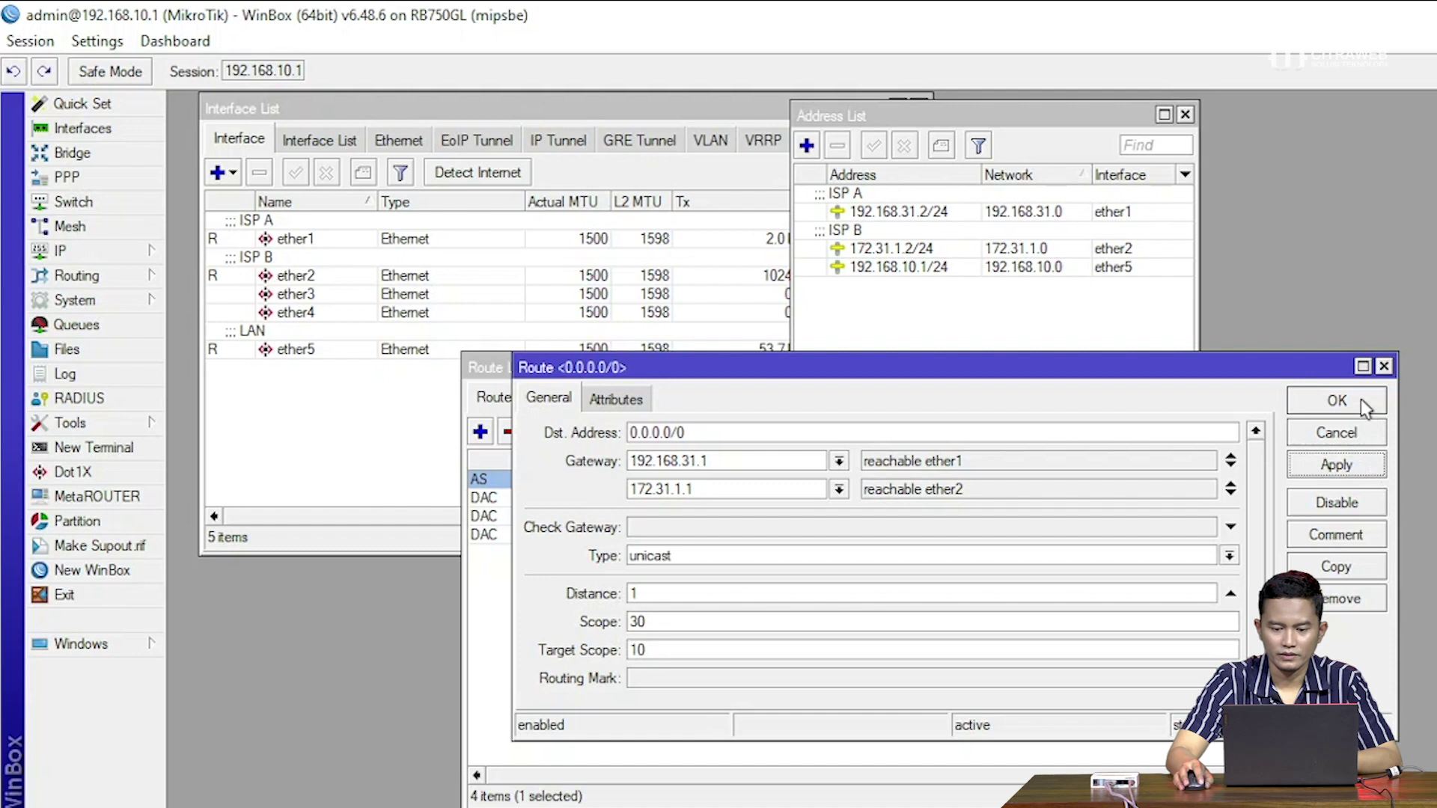
# - Confirm the default route settings and reposition the route list below the address entries
pyautogui.click(1337, 400)
pyautogui.moveTo(762, 365); pyautogui.dragTo(828, 359)
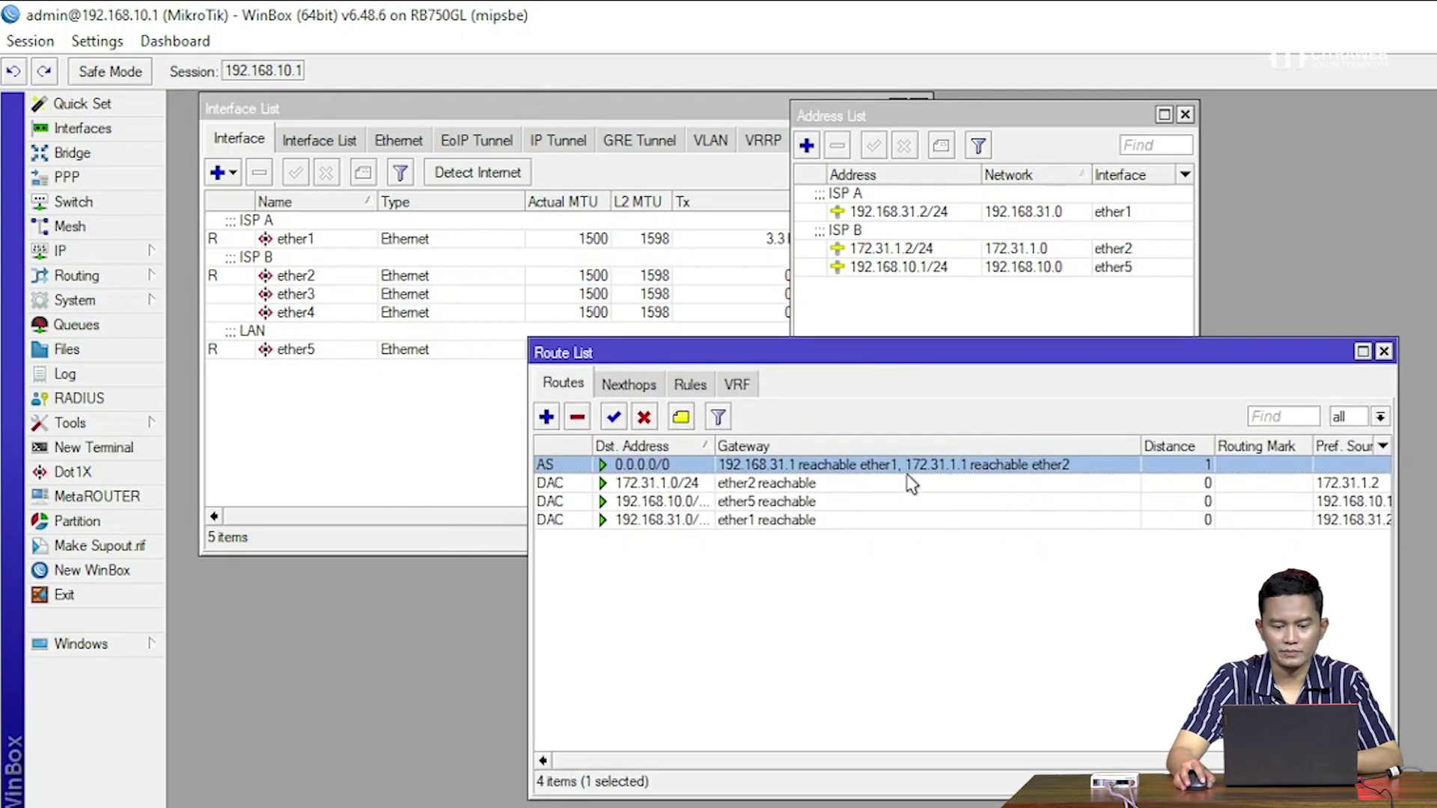
pyautogui.moveTo(940, 351); pyautogui.dragTo(916, 335)
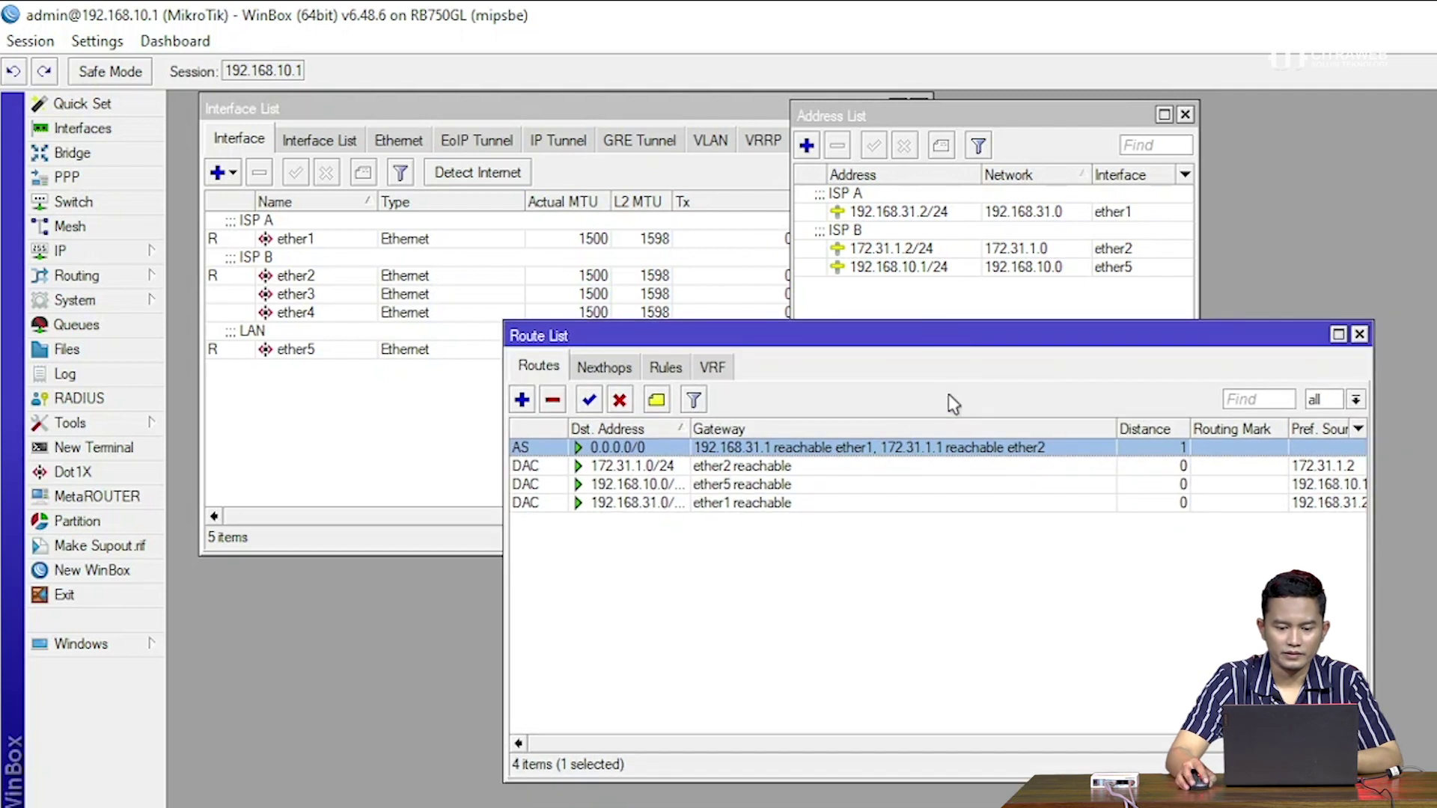
# - Open a Command Prompt and ping 8.8.8.8 to test internet connectivity
pyautogui.press('super')
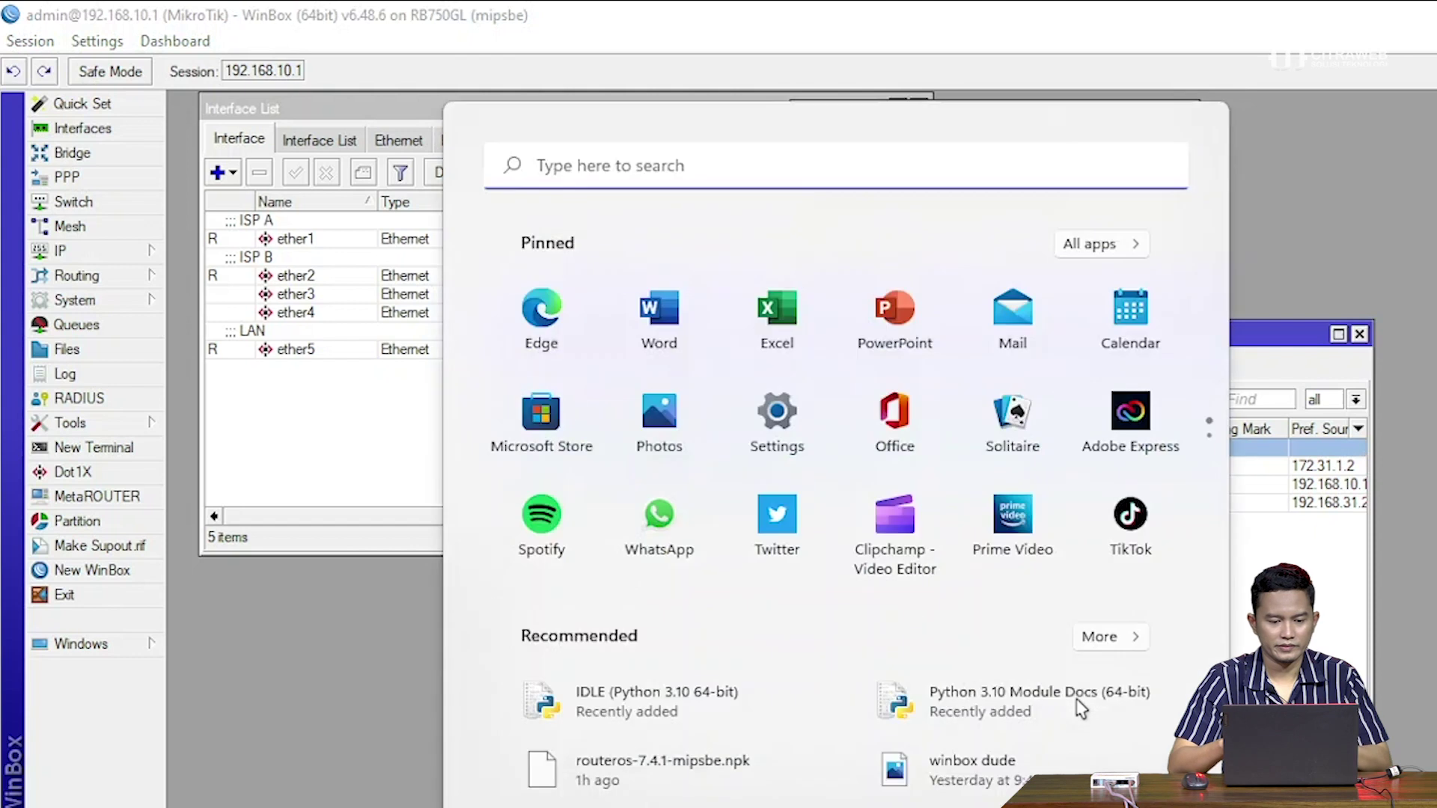
pyautogui.write('cmd')
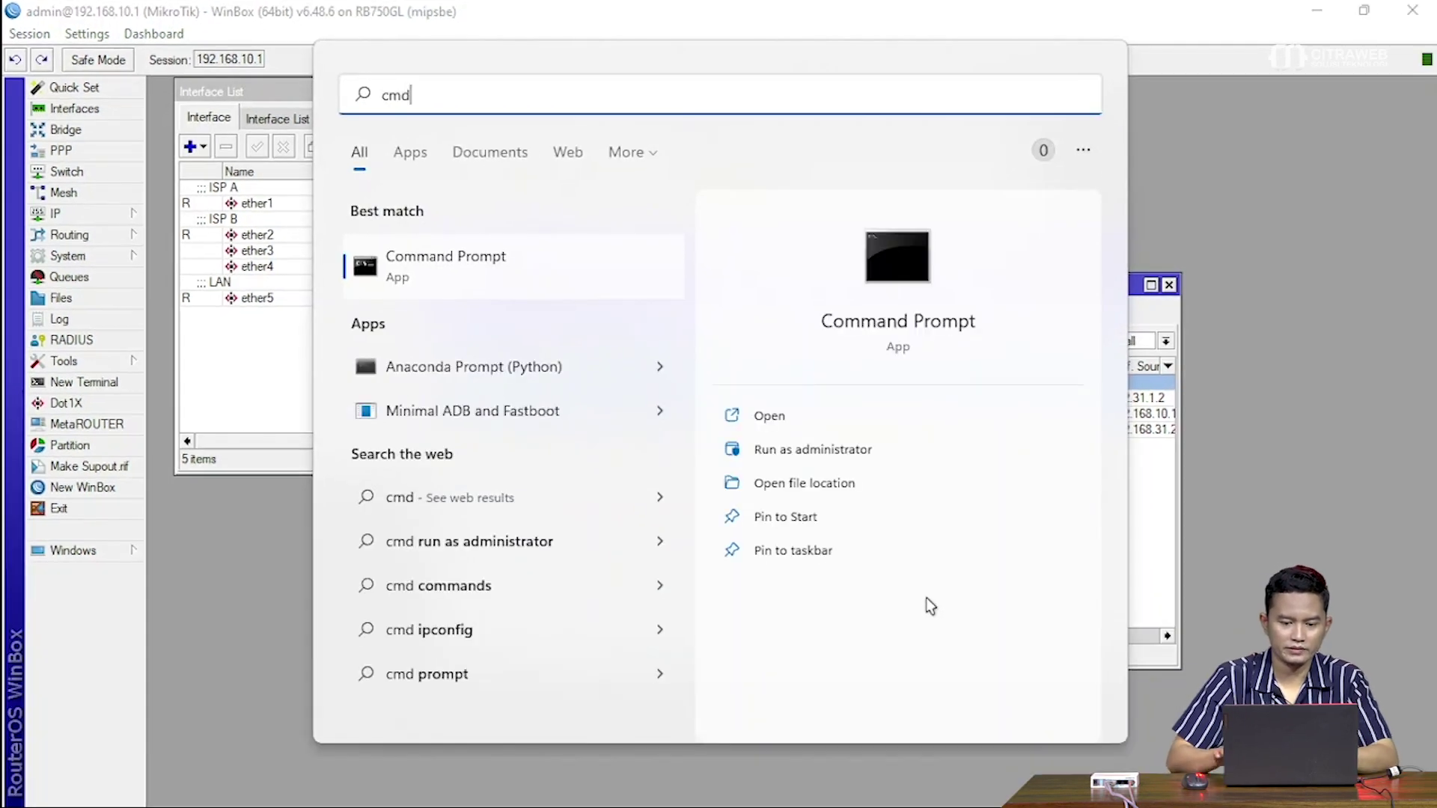
pyautogui.press('Return')
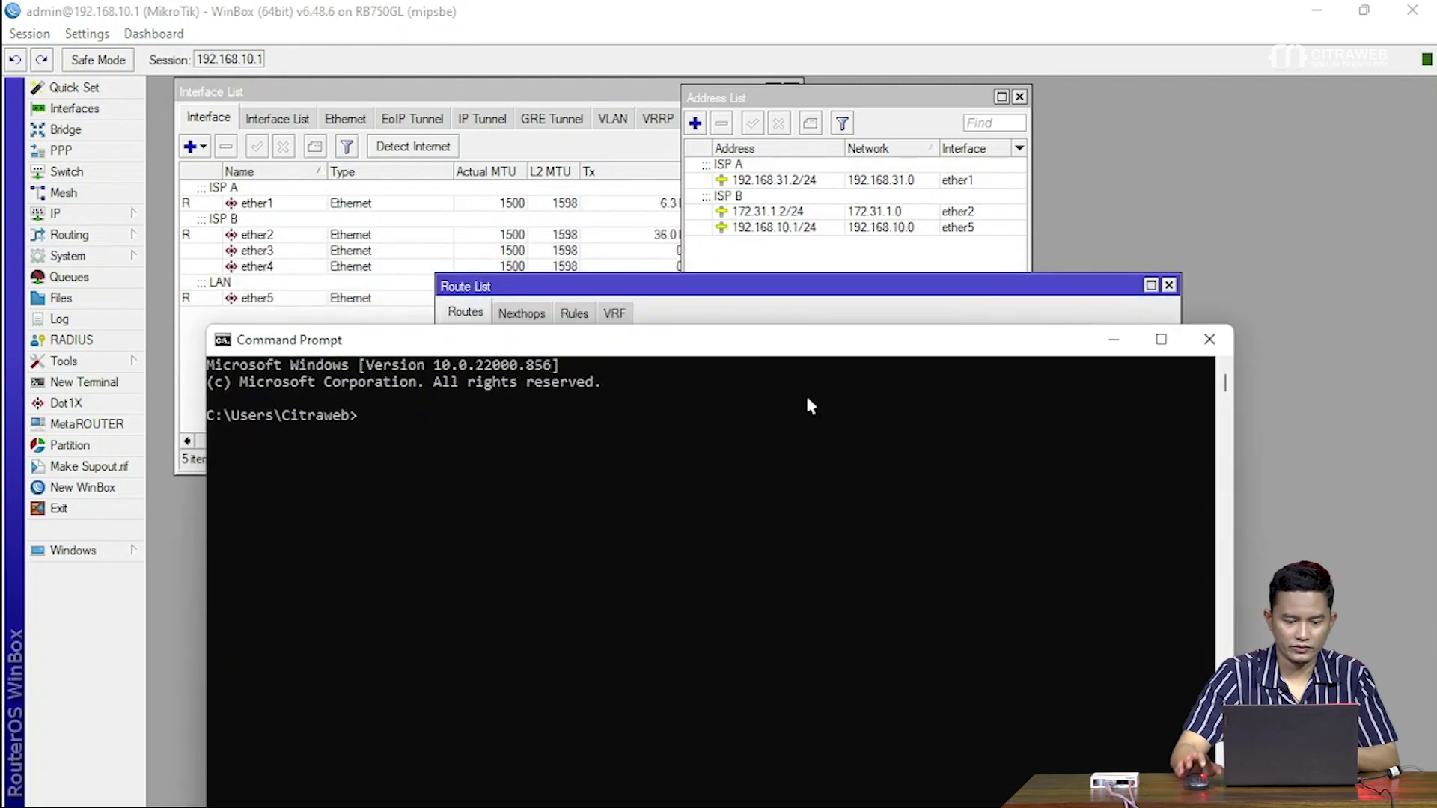
pyautogui.write('ping 8.8.8.8')
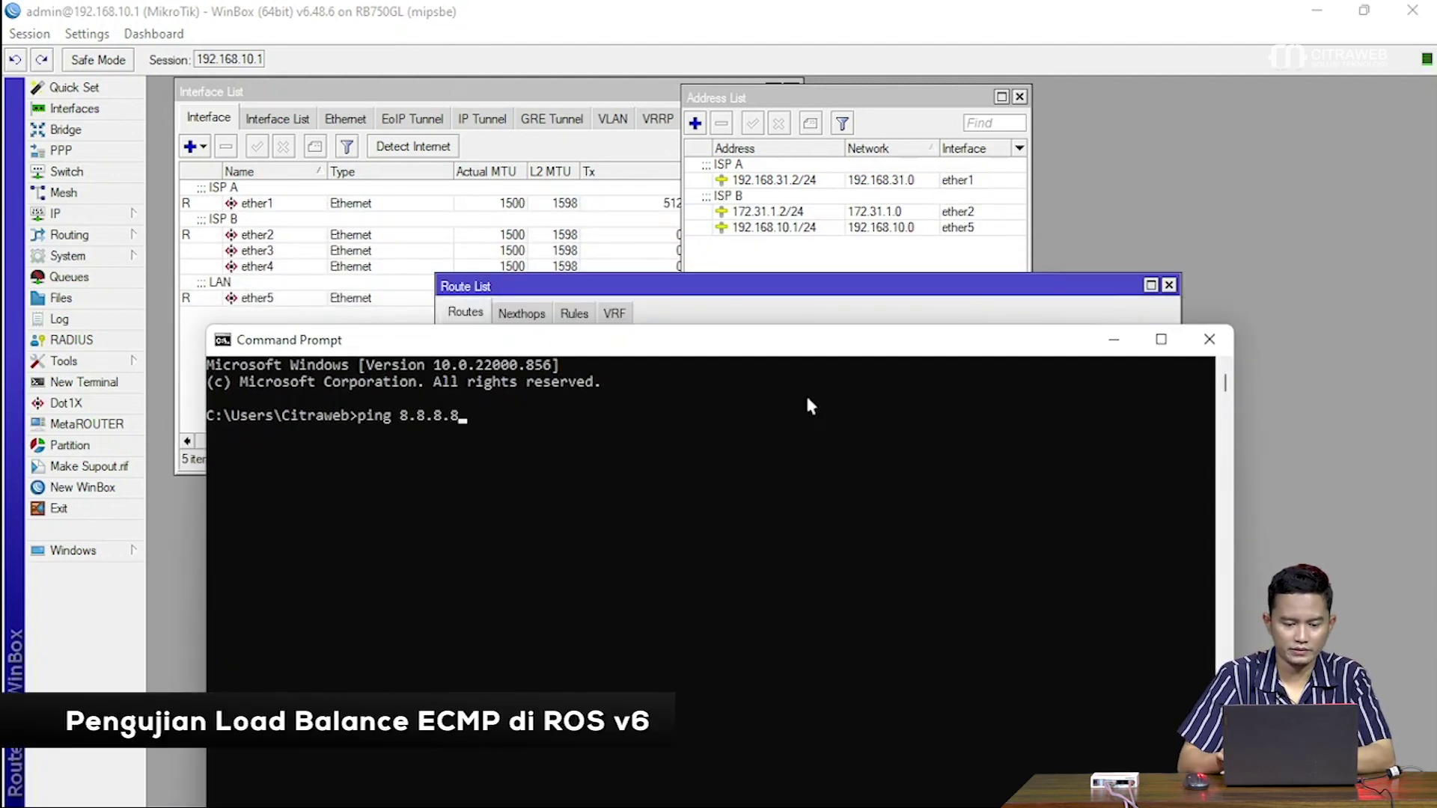
pyautogui.press('Return')
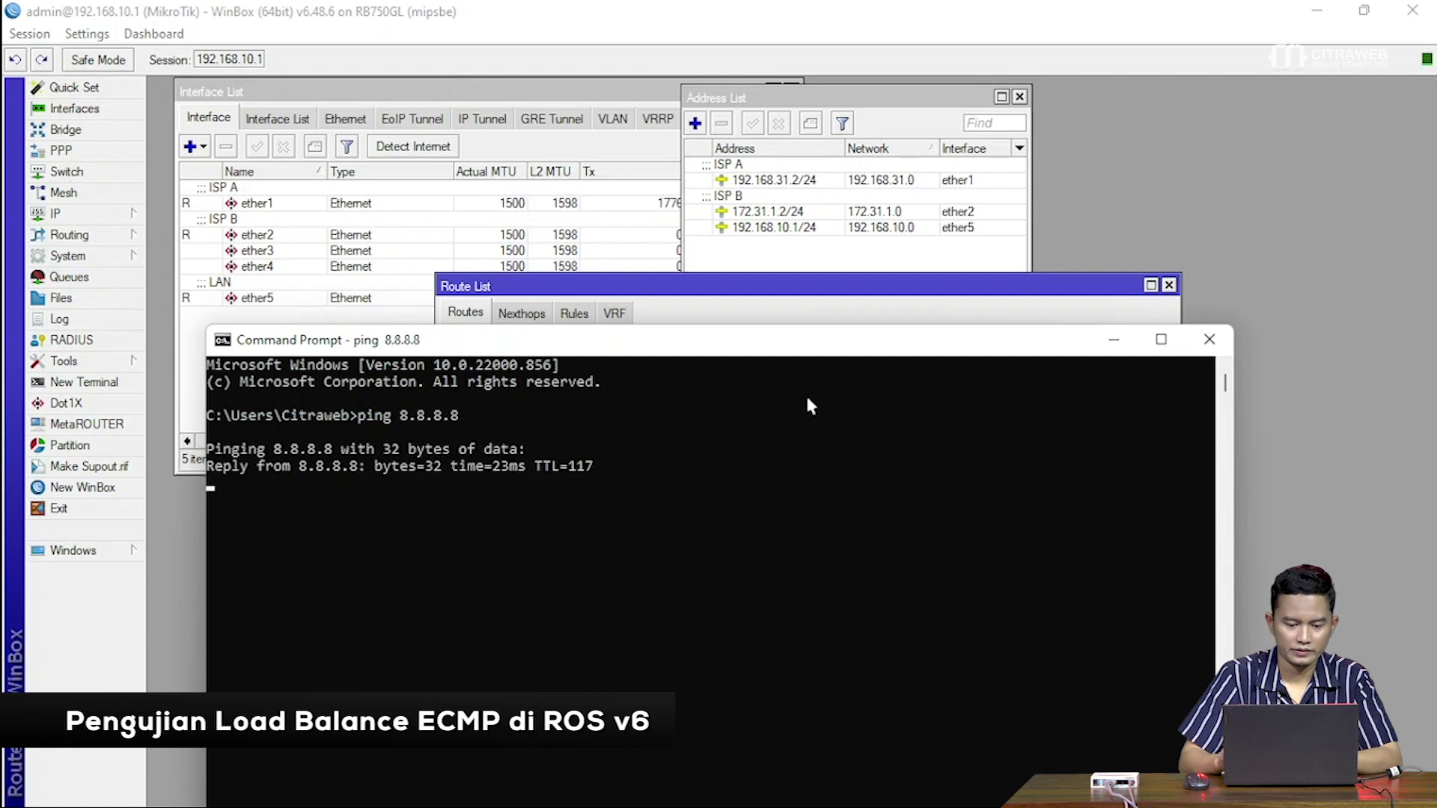
# - Move the Command Prompt window slightly higher and run a continuous ping to 8.8.8.8 with the -t option
pyautogui.moveTo(769, 348); pyautogui.dragTo(798, 299)
pyautogui.press('Up')
pyautogui.write('-t')
pyautogui.press('Return')
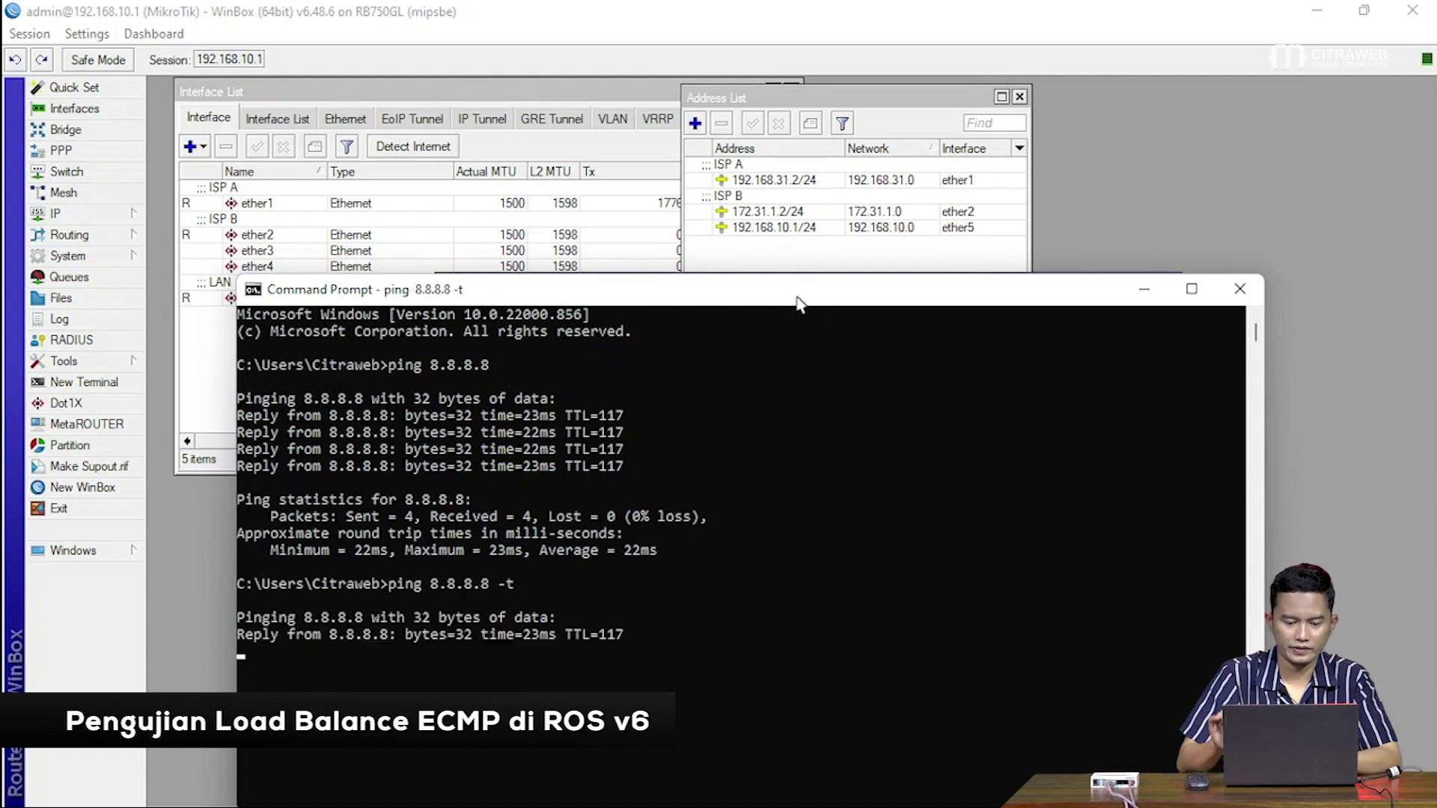
# - Open a second Command Prompt, run a continuous ping to 1.1.1.1 with -t, and place it over the first one's lower part
pyautogui.press('super')
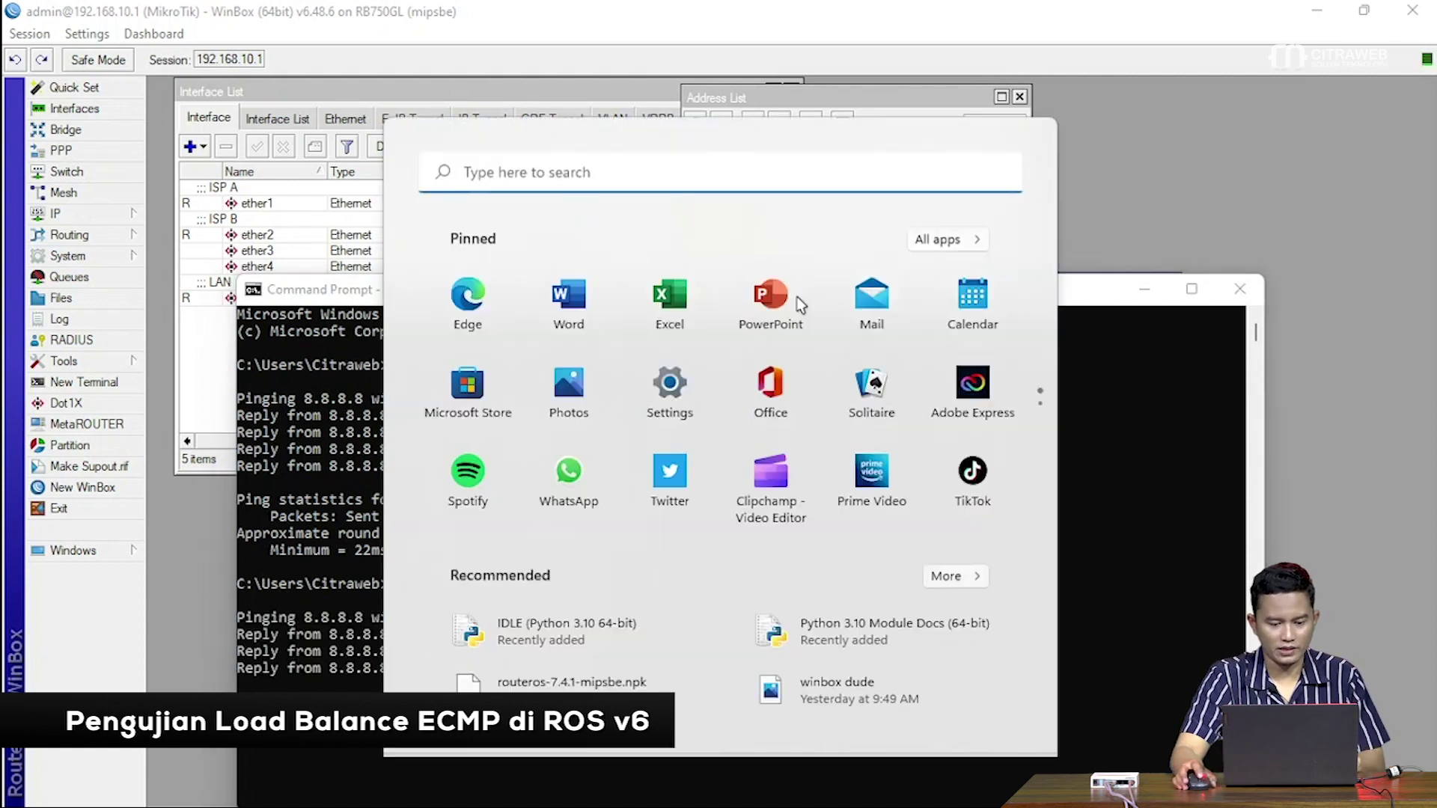
pyautogui.write('cmd')
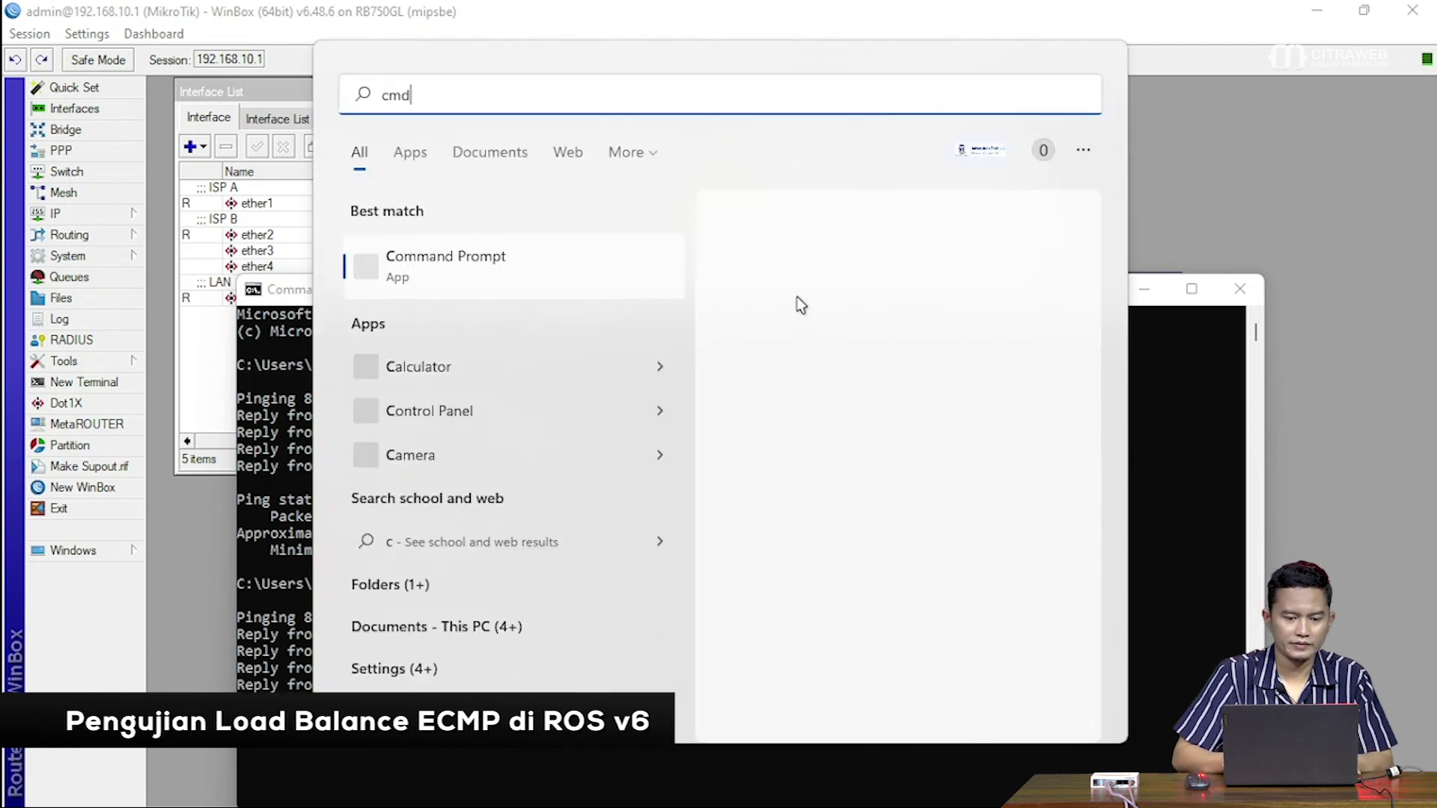
pyautogui.press('Return')
pyautogui.write('ping')
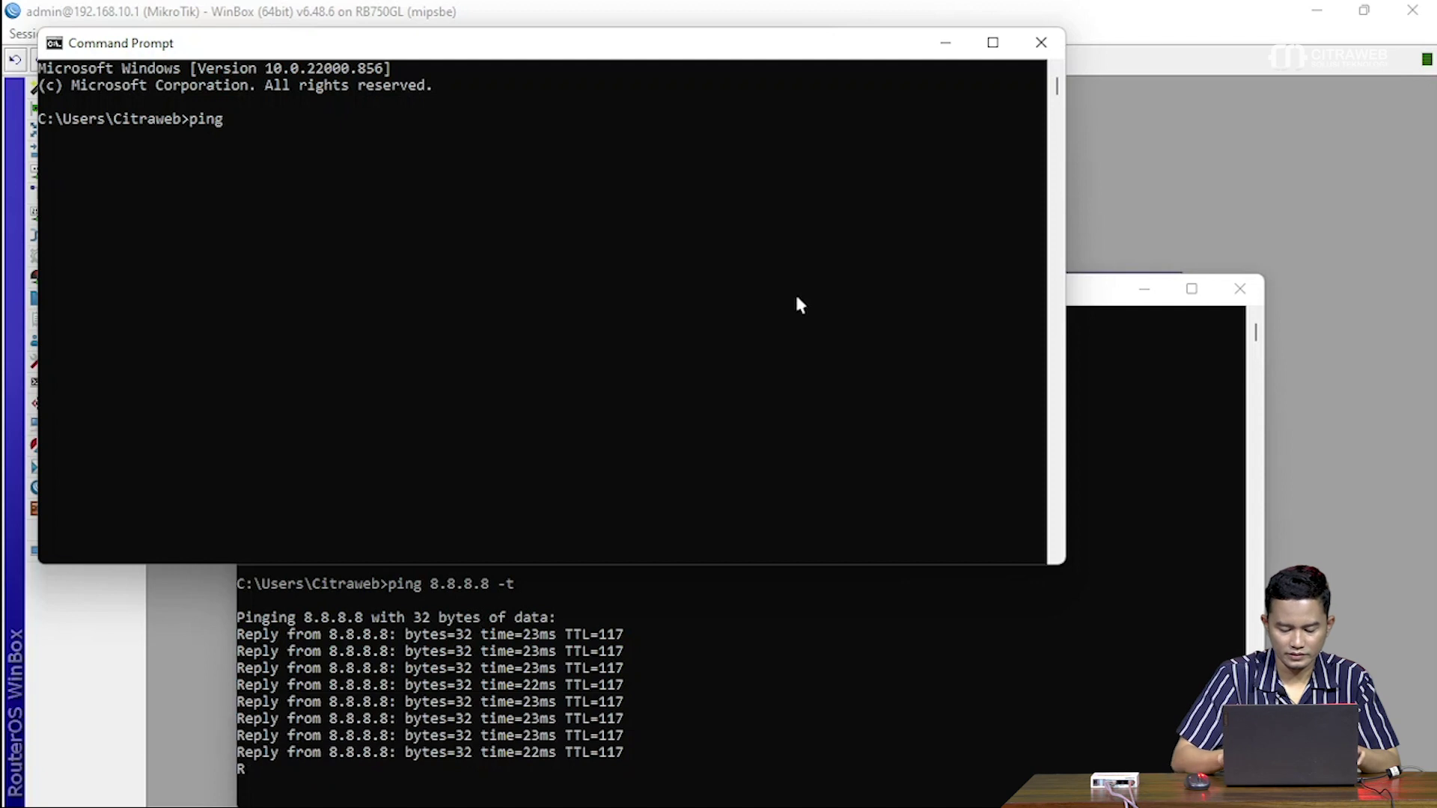
pyautogui.write(' 1.1.1.1')
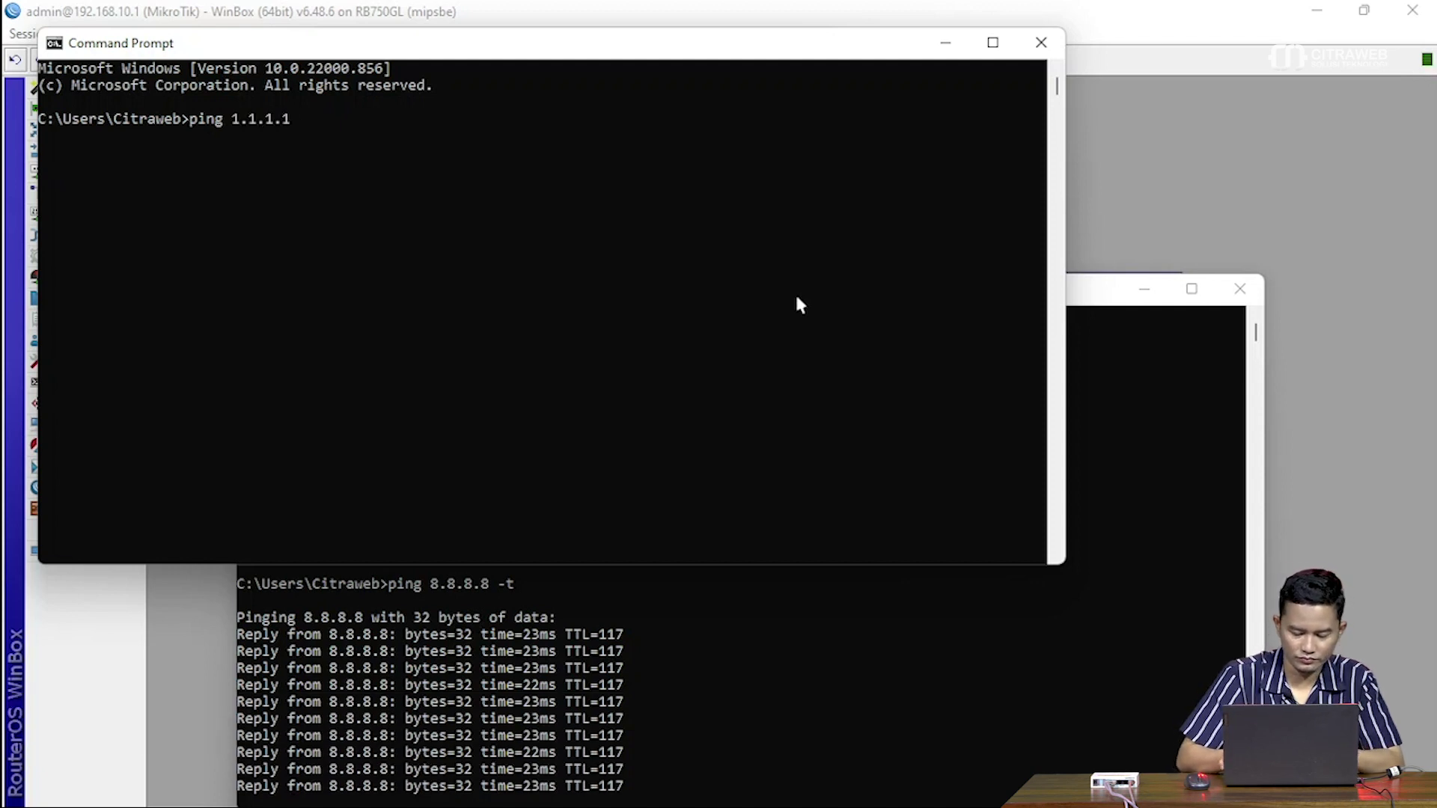
pyautogui.write(' -t')
pyautogui.press('Return')
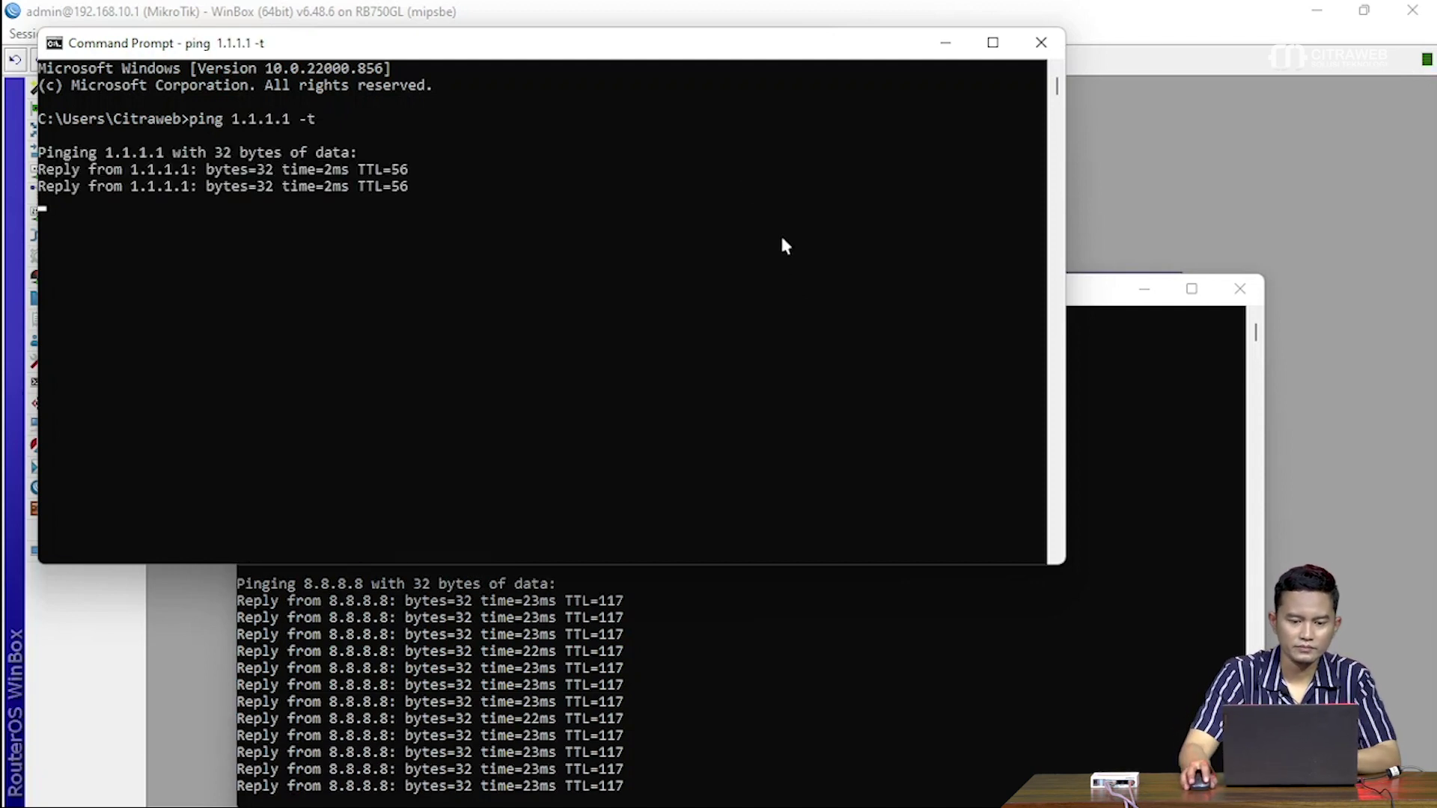
pyautogui.moveTo(636, 53); pyautogui.dragTo(963, 356)
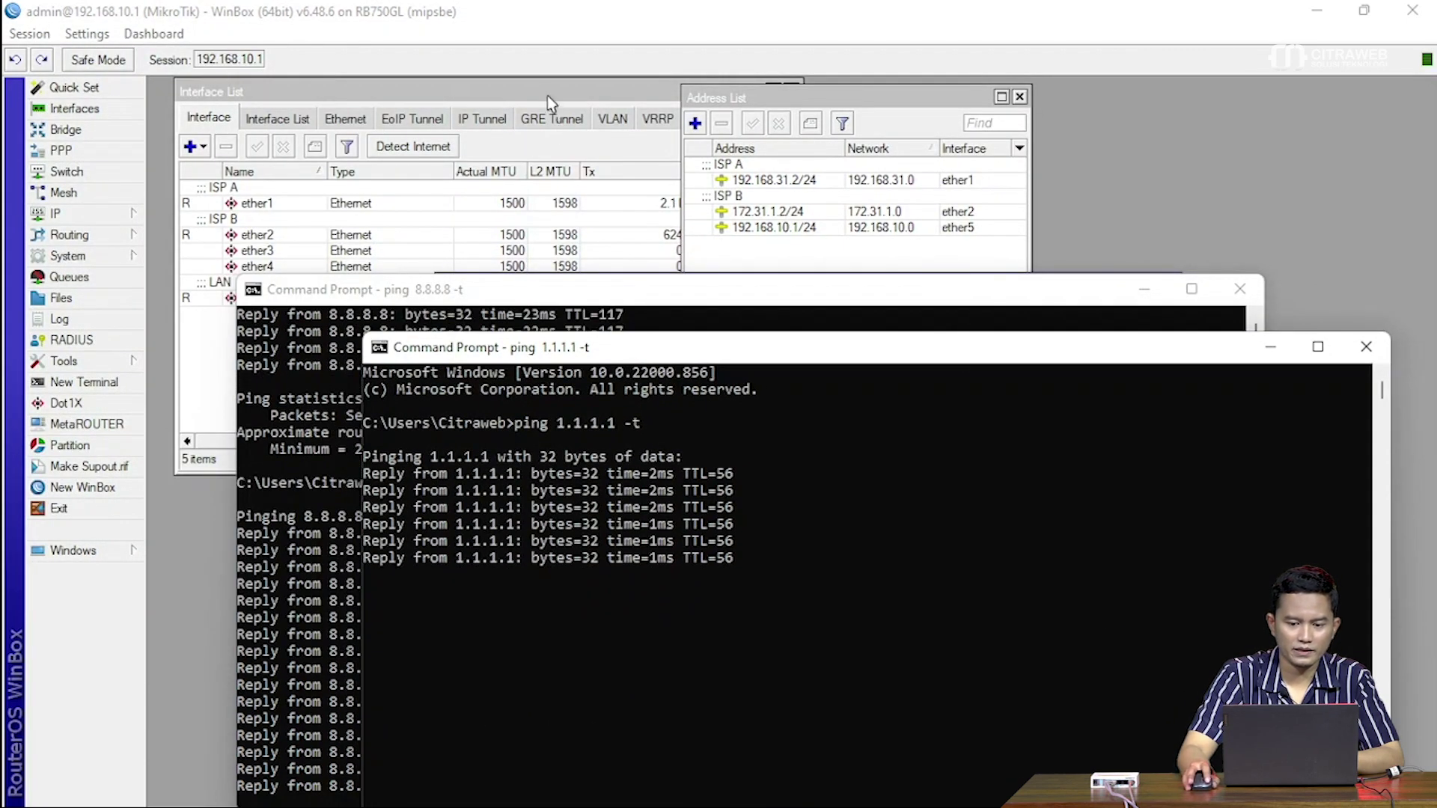
# - Switch back to WinBox and maximize the route list
pyautogui.click(547, 96)
pyautogui.click(859, 292)
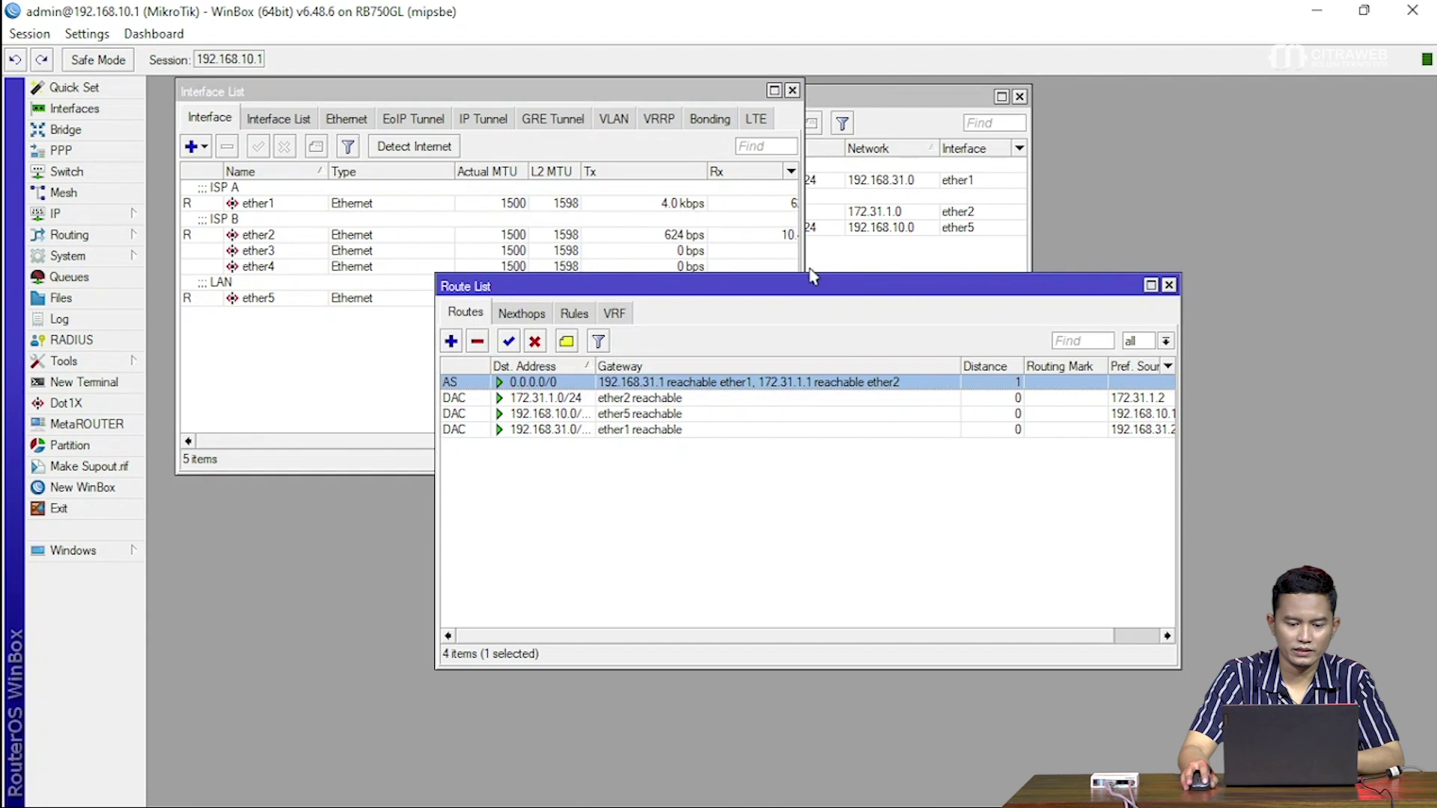
pyautogui.moveTo(802, 289); pyautogui.dragTo(776, 273)
pyautogui.doubleClick(776, 272)
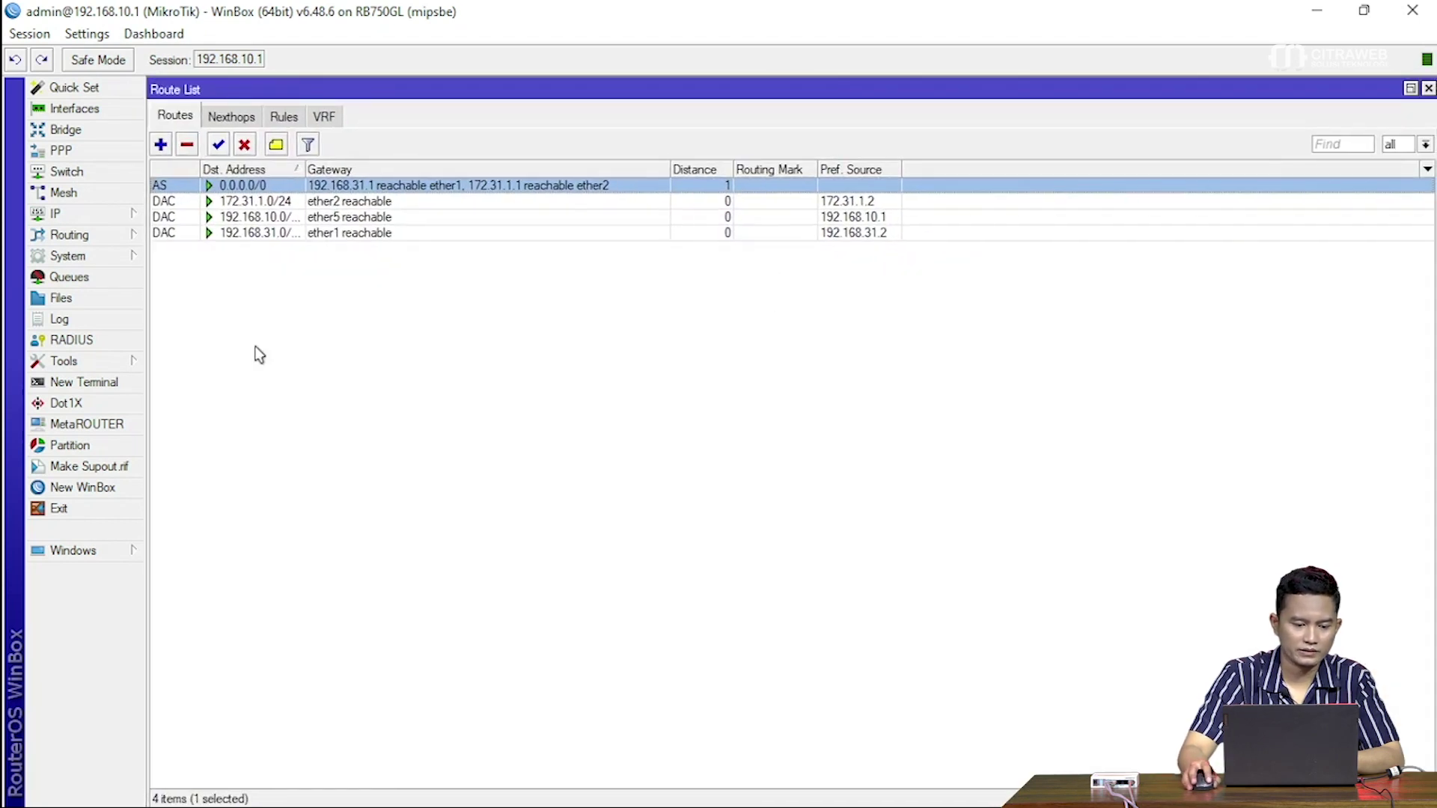
# - Open Torch and start it on ether1 with Src. Address6 and Dst. Address6 collection turned off
pyautogui.click(129, 364)
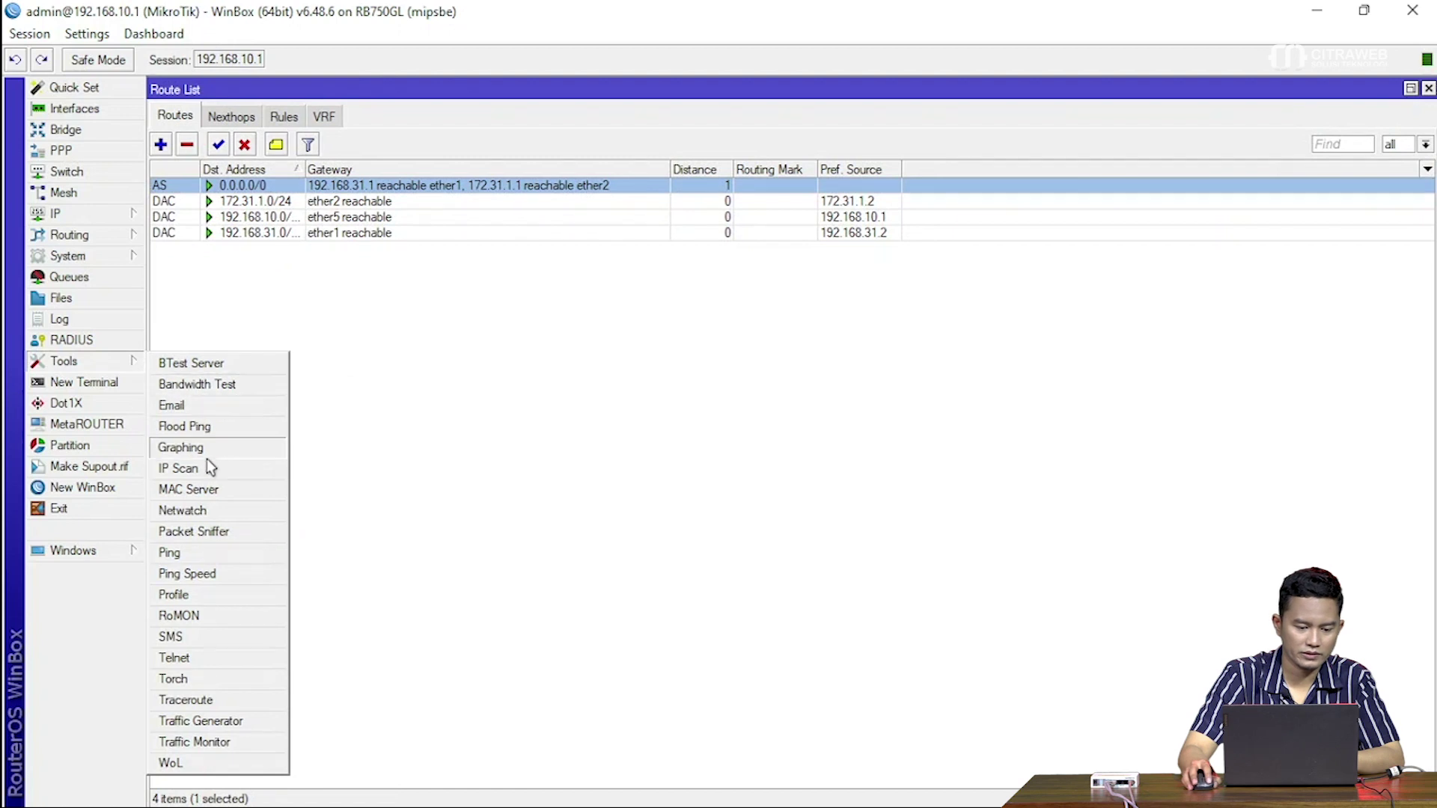
pyautogui.click(201, 679)
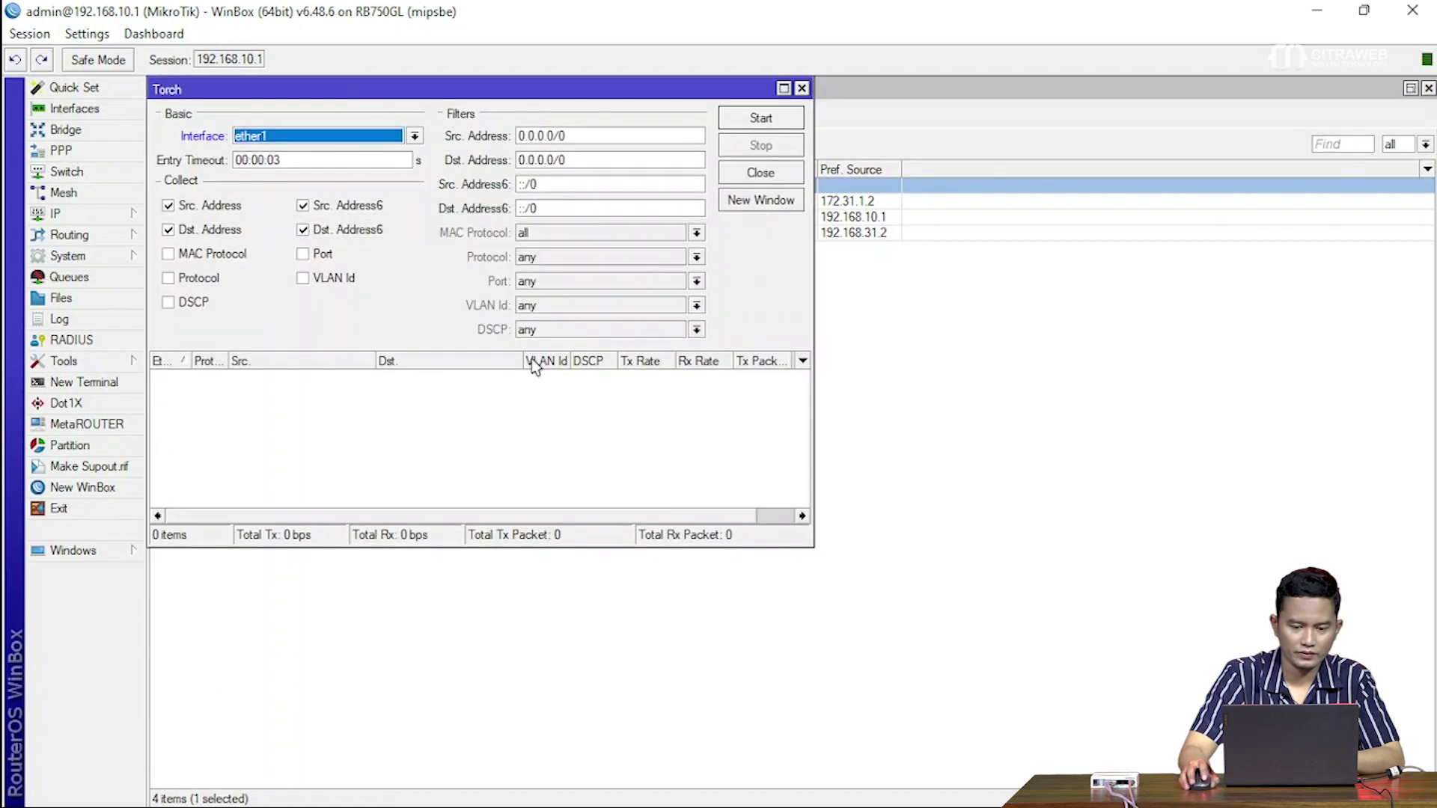
pyautogui.moveTo(506, 90); pyautogui.dragTo(718, 299)
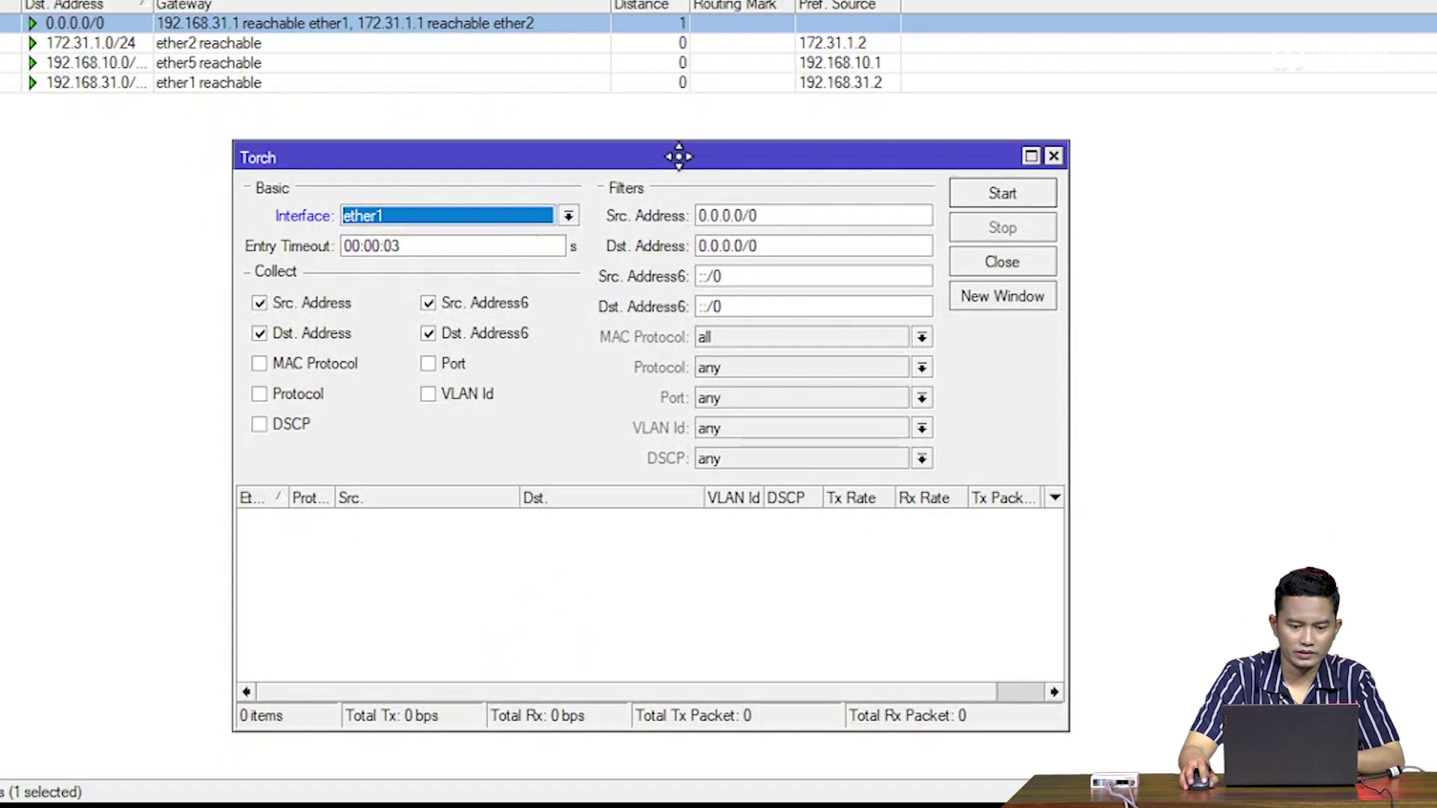
pyautogui.click(483, 309)
pyautogui.click(496, 335)
pyautogui.click(1004, 195)
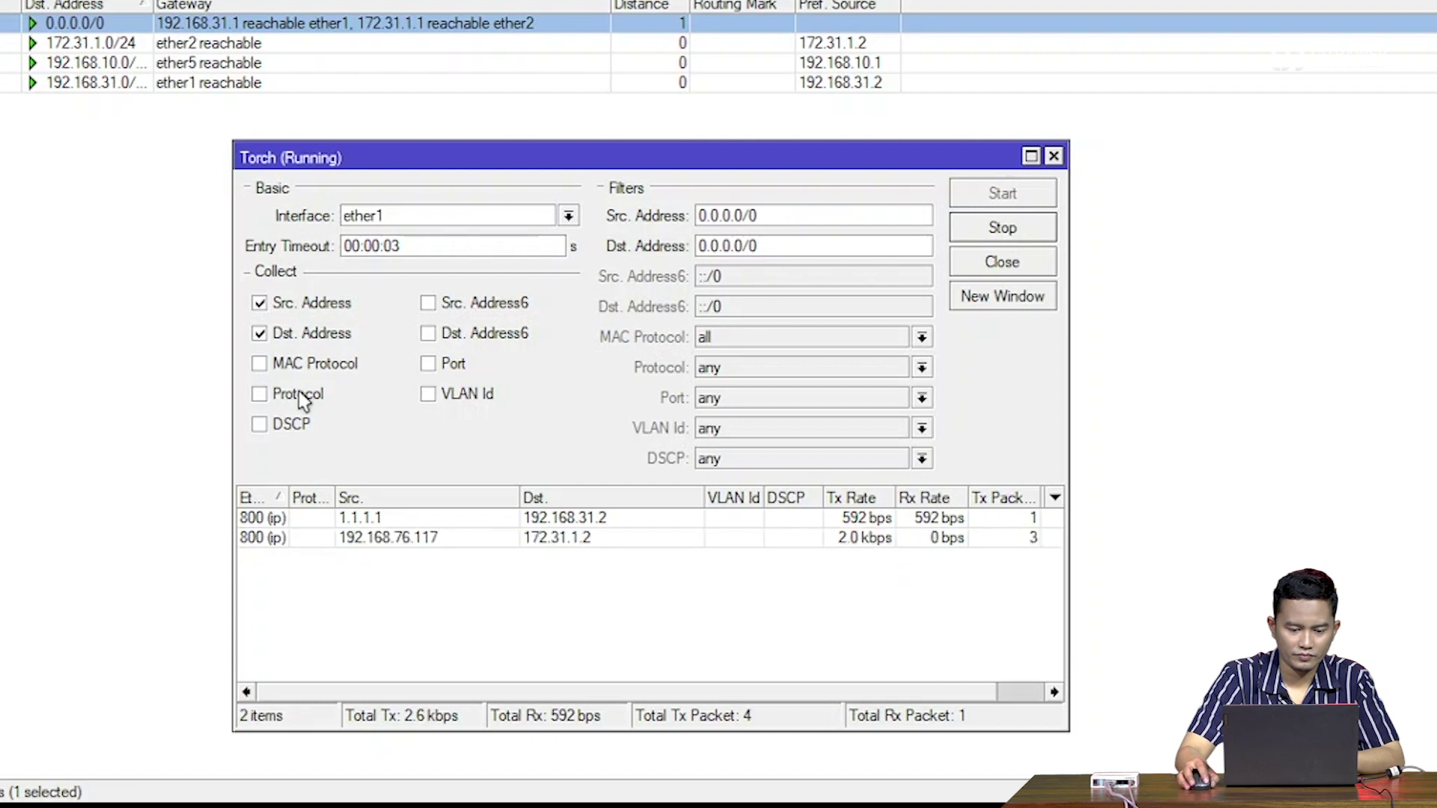
# - Add Protocol and Port to Torch's collected data, restart the capture on ether1, and widen the Protocol column
pyautogui.click(337, 399)
pyautogui.click(450, 365)
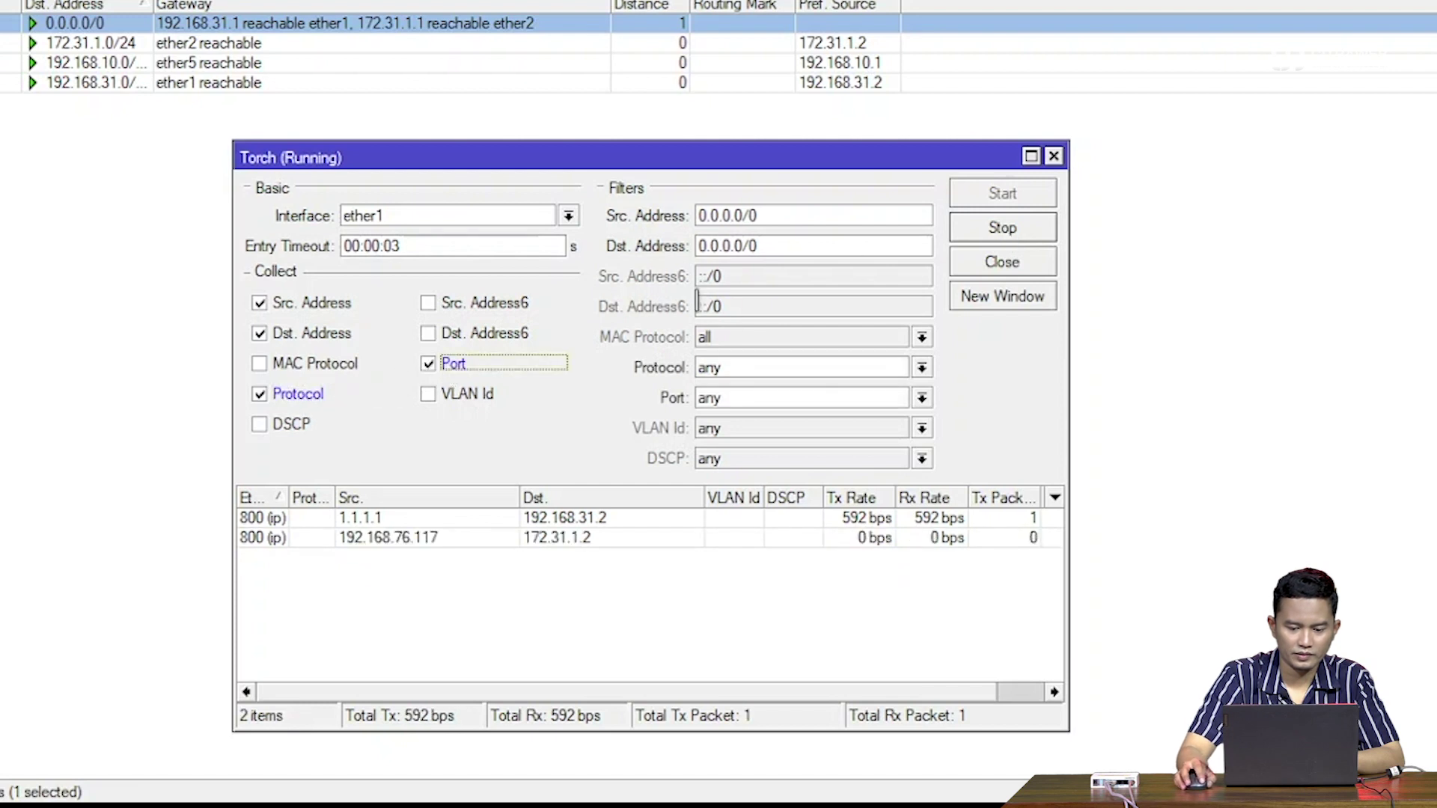
pyautogui.click(1003, 228)
pyautogui.click(999, 193)
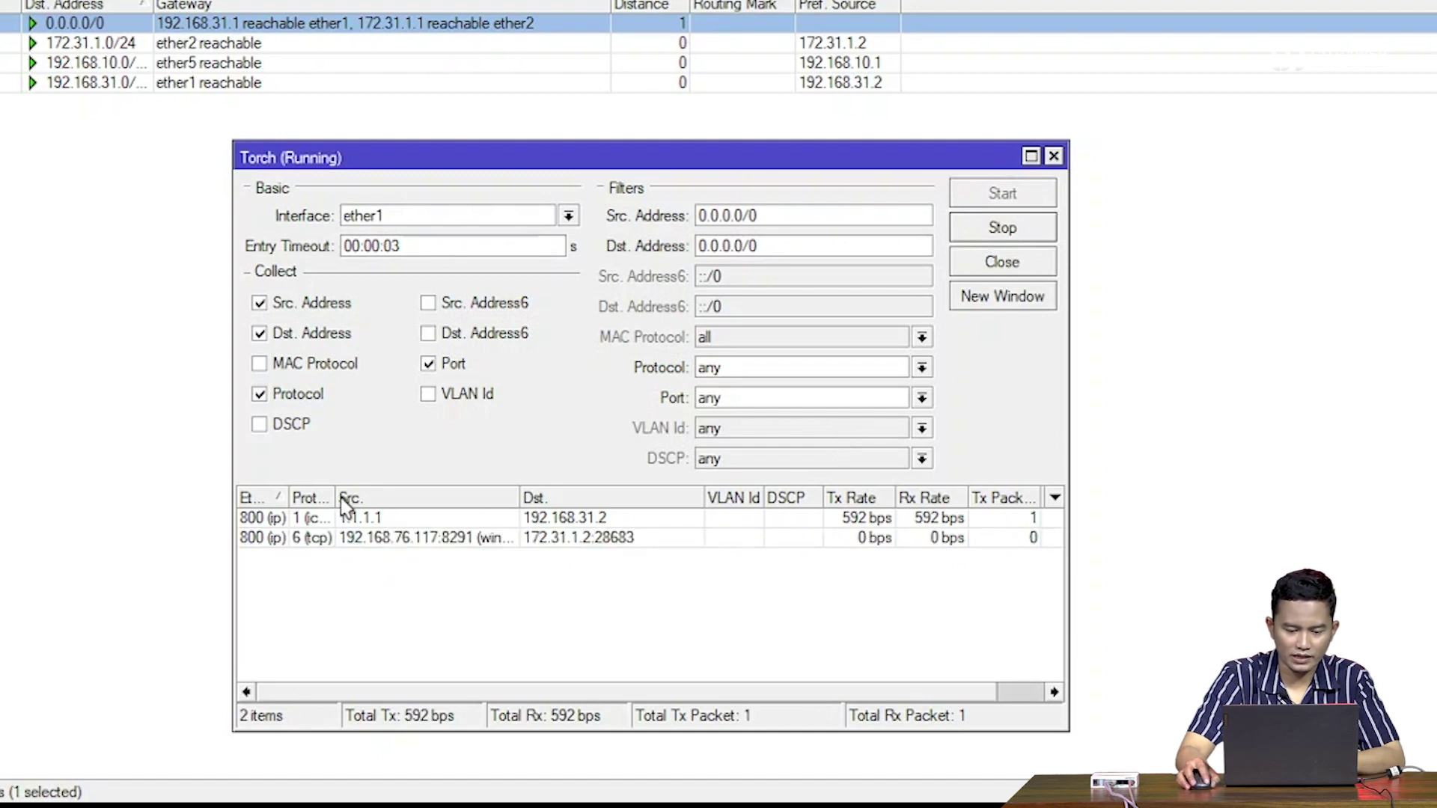
pyautogui.moveTo(335, 497); pyautogui.dragTo(355, 497)
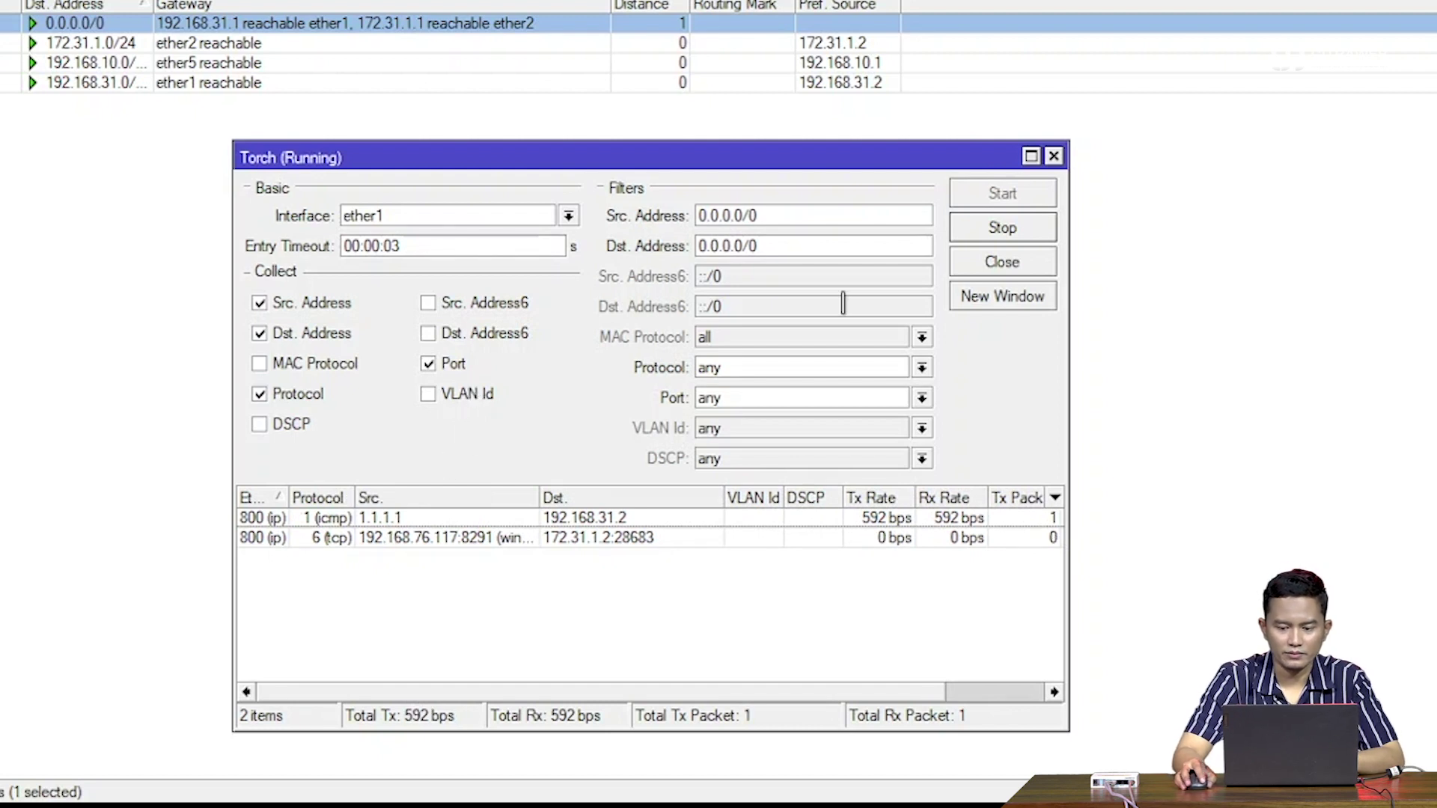
# - Stop the ether1 capture, run Torch on ether2 to examine ISP B's traffic, and stop it again
pyautogui.click(1002, 227)
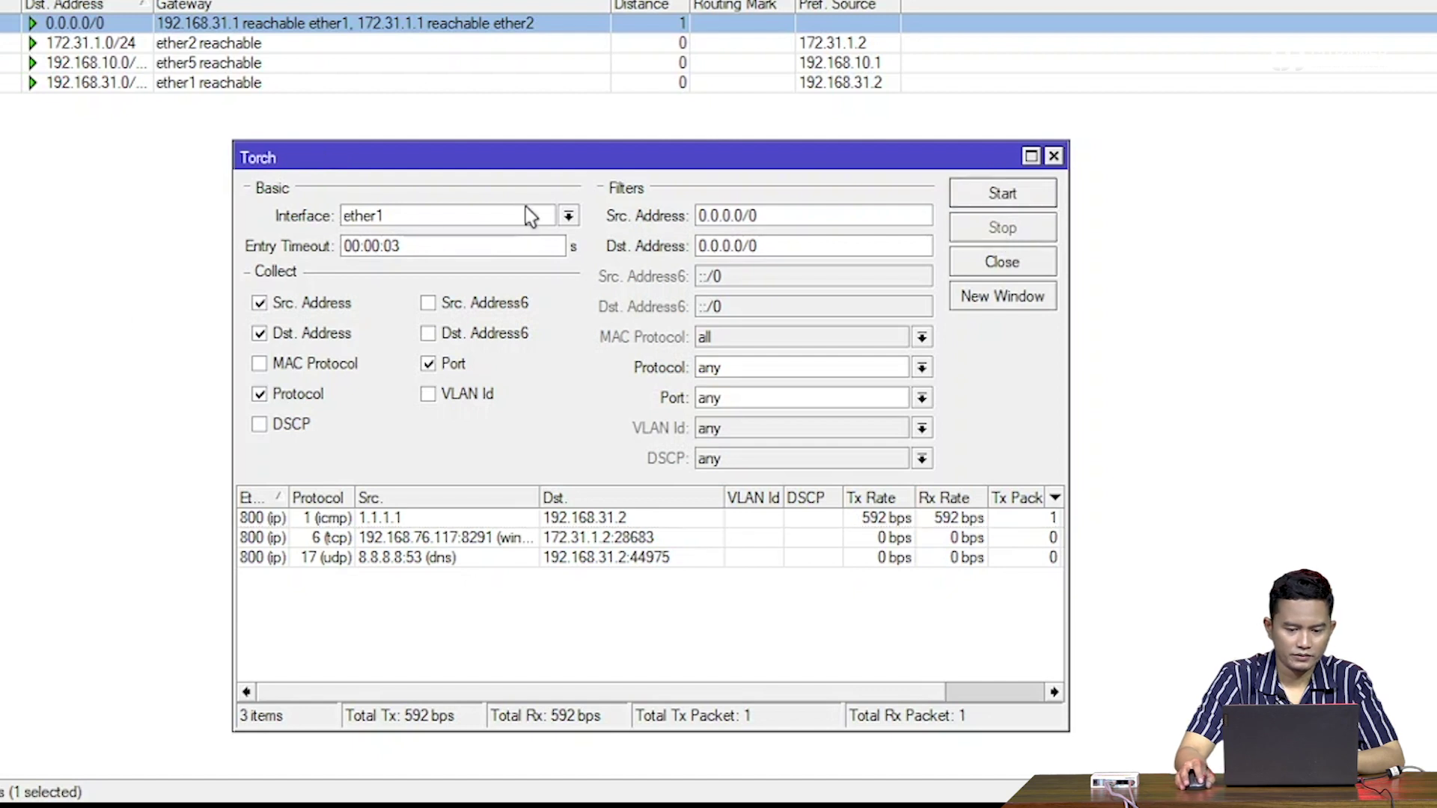
pyautogui.click(571, 219)
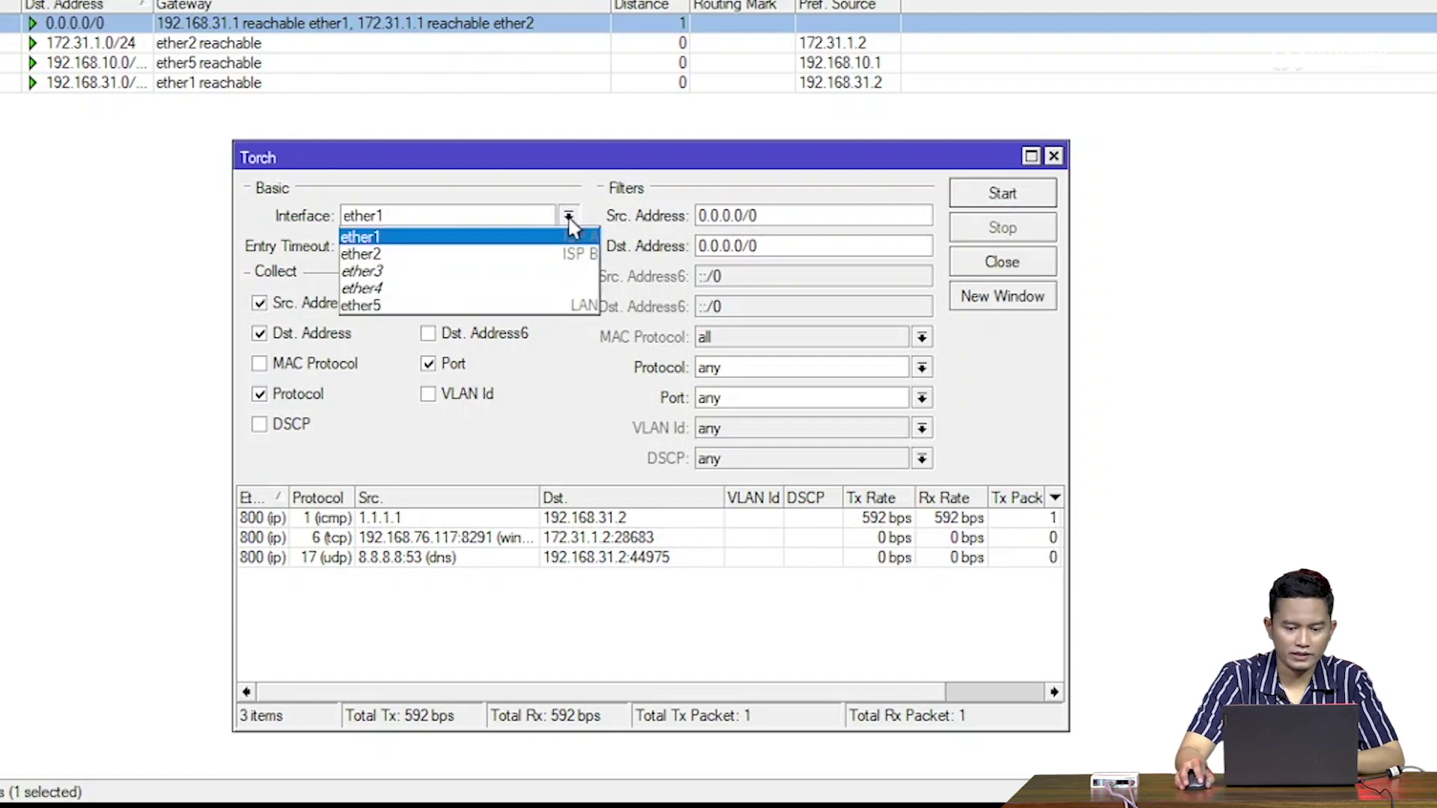
pyautogui.click(561, 255)
pyautogui.click(987, 201)
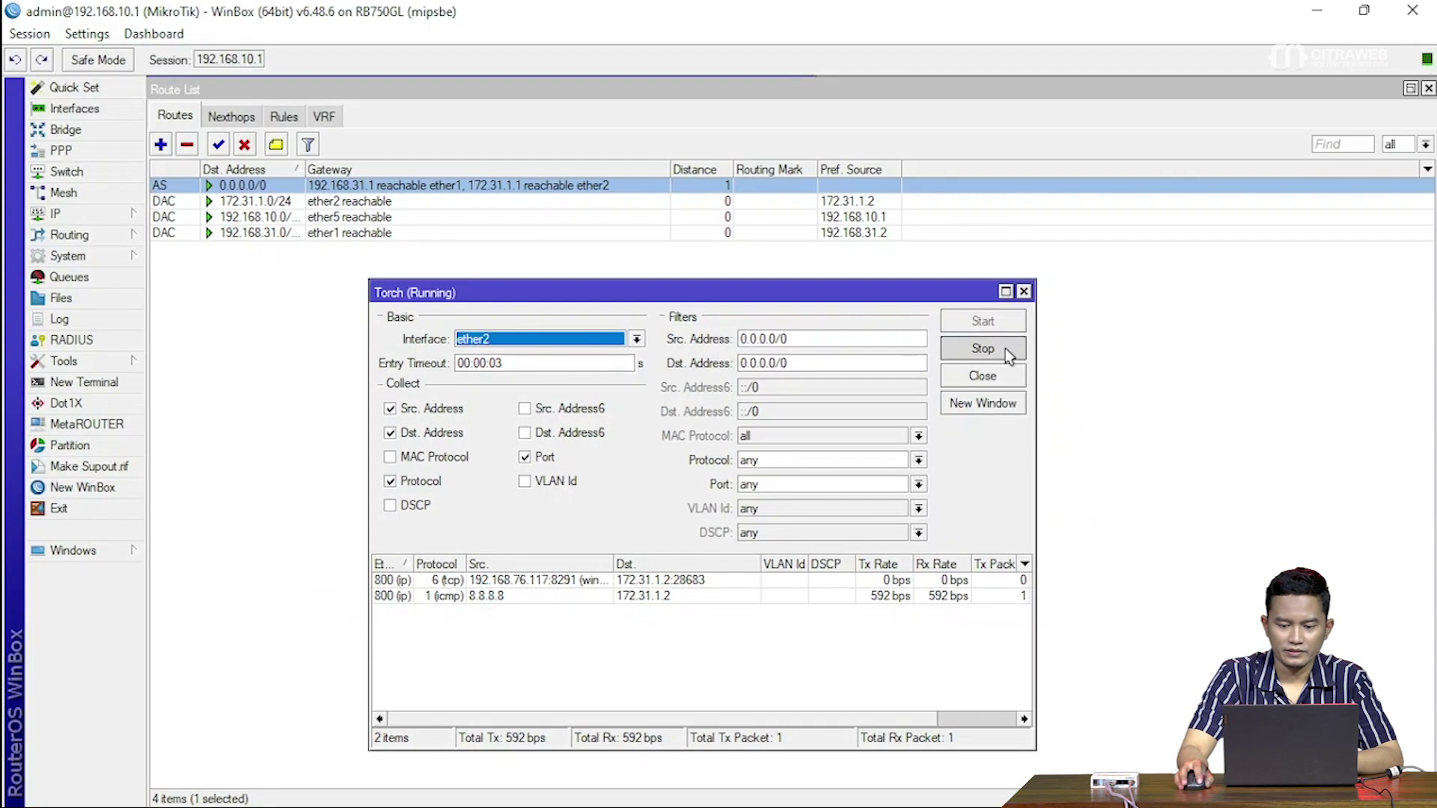
pyautogui.click(1025, 228)
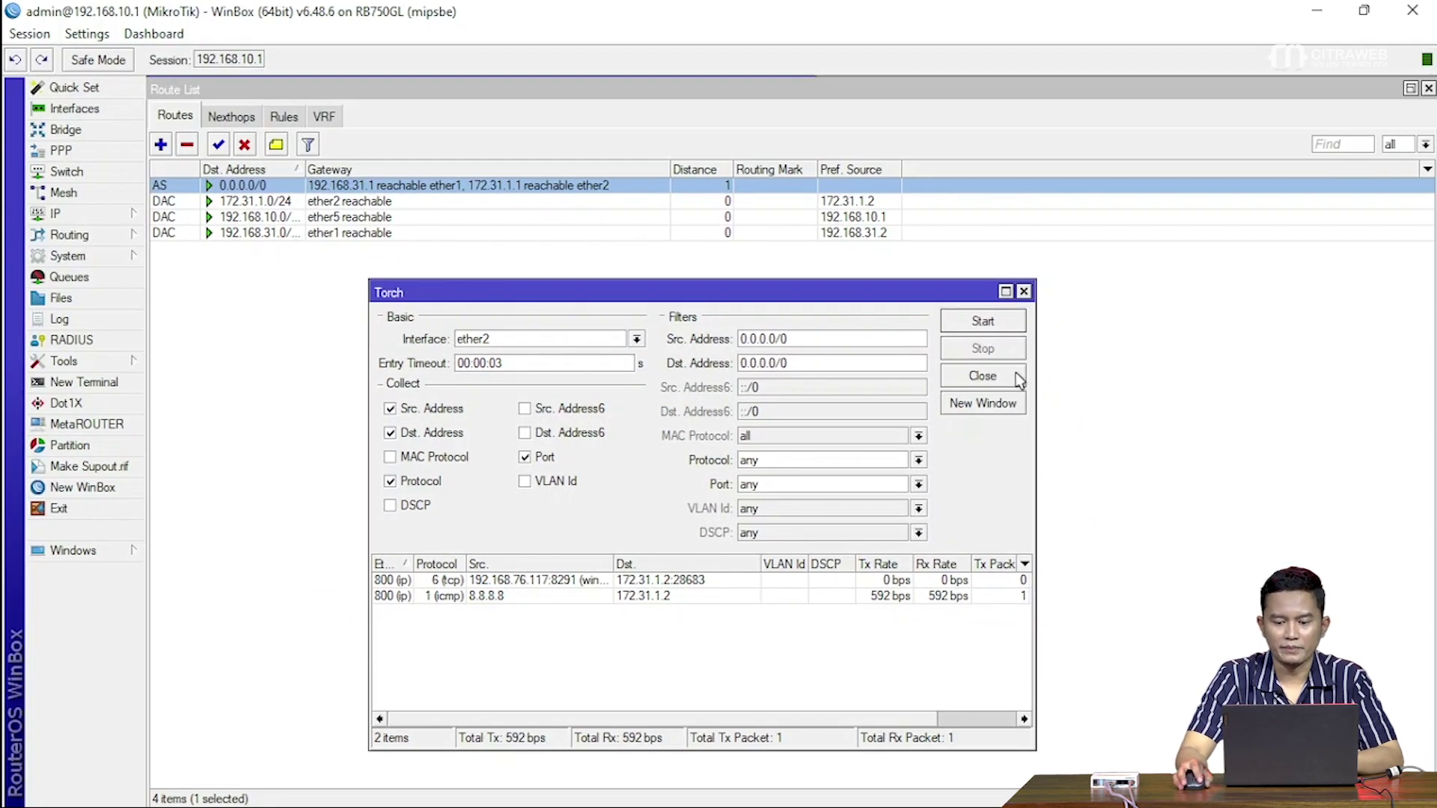
# - Close Torch and the route, interface and address lists to clear the WinBox workspace
pyautogui.click(982, 376)
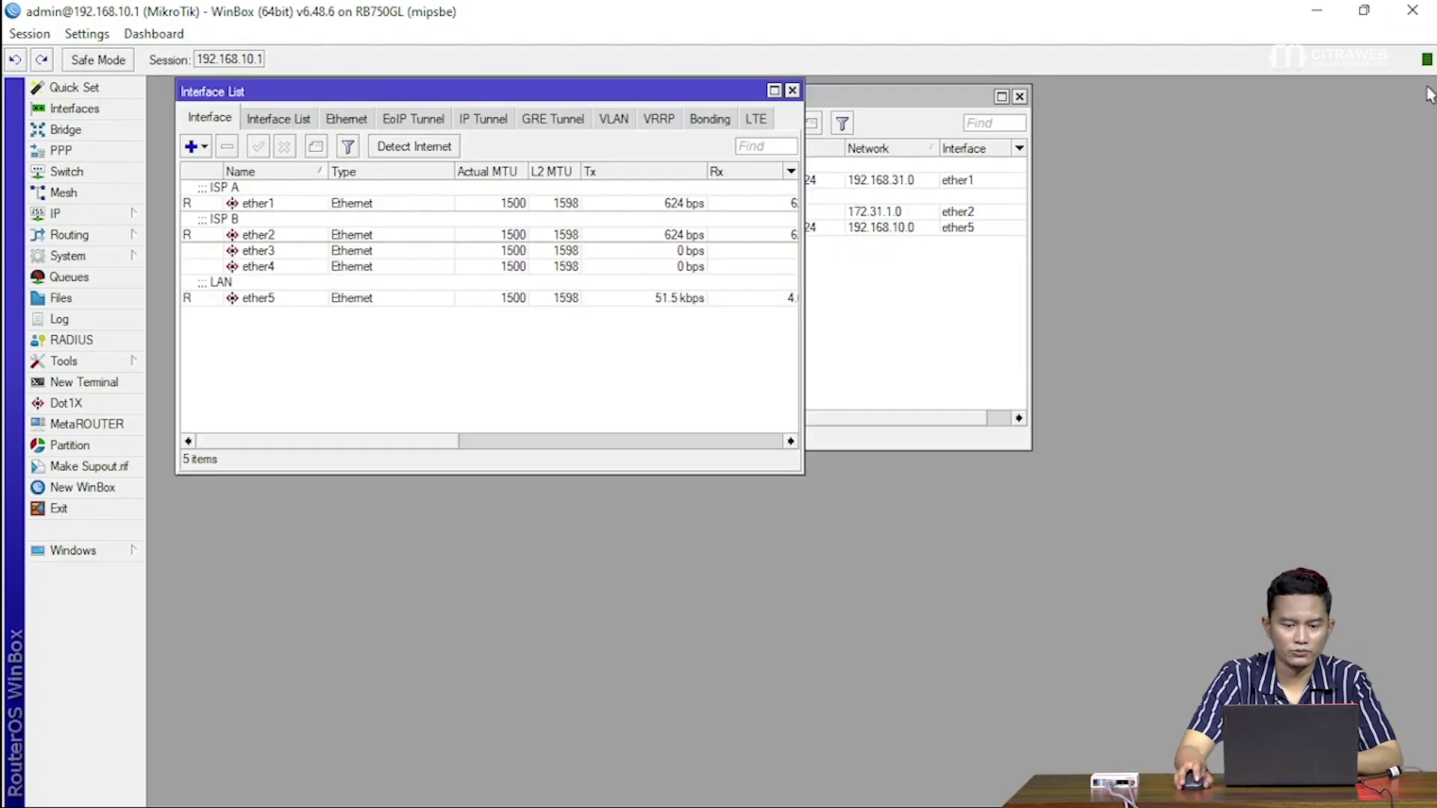
pyautogui.click(1428, 88)
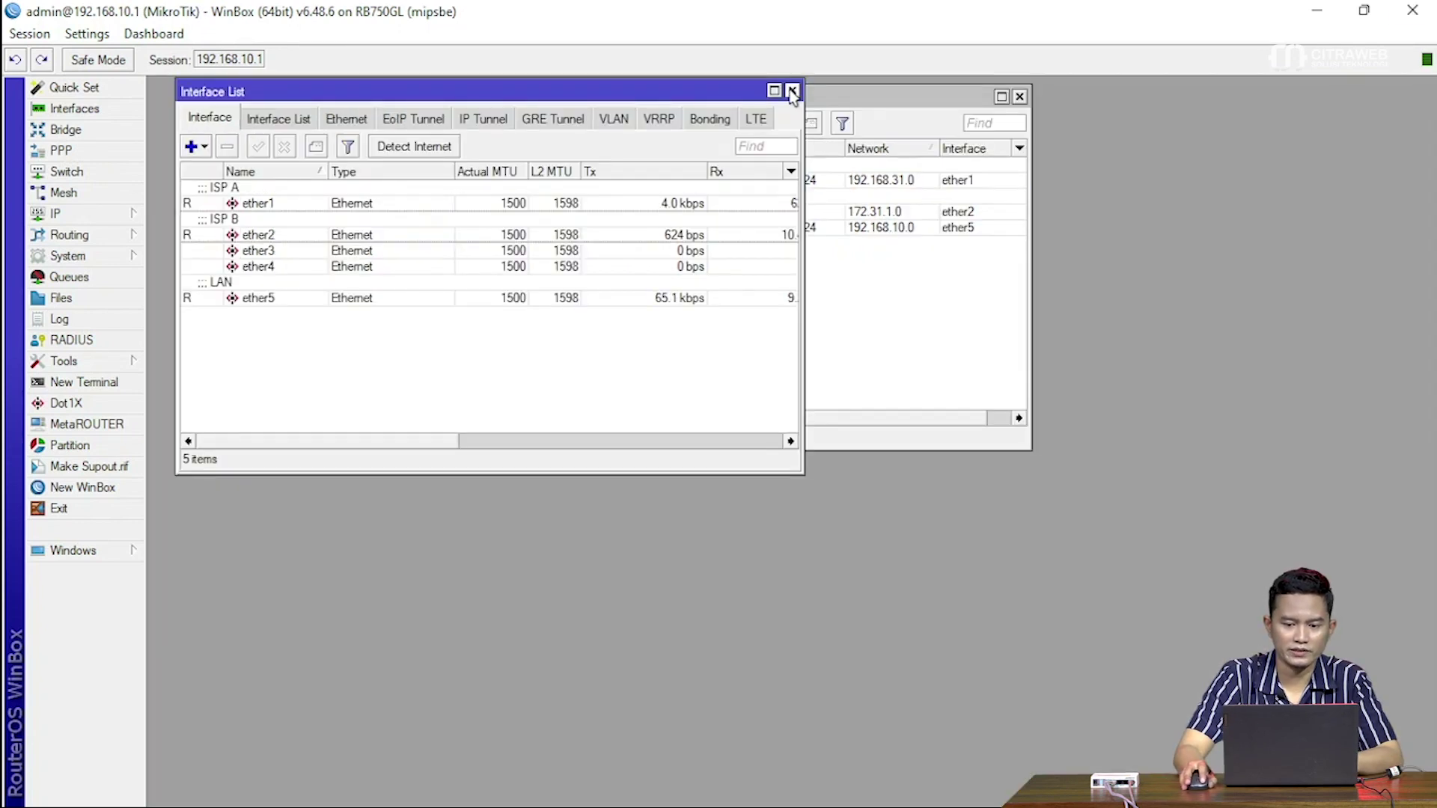
pyautogui.click(792, 90)
pyautogui.click(1019, 98)
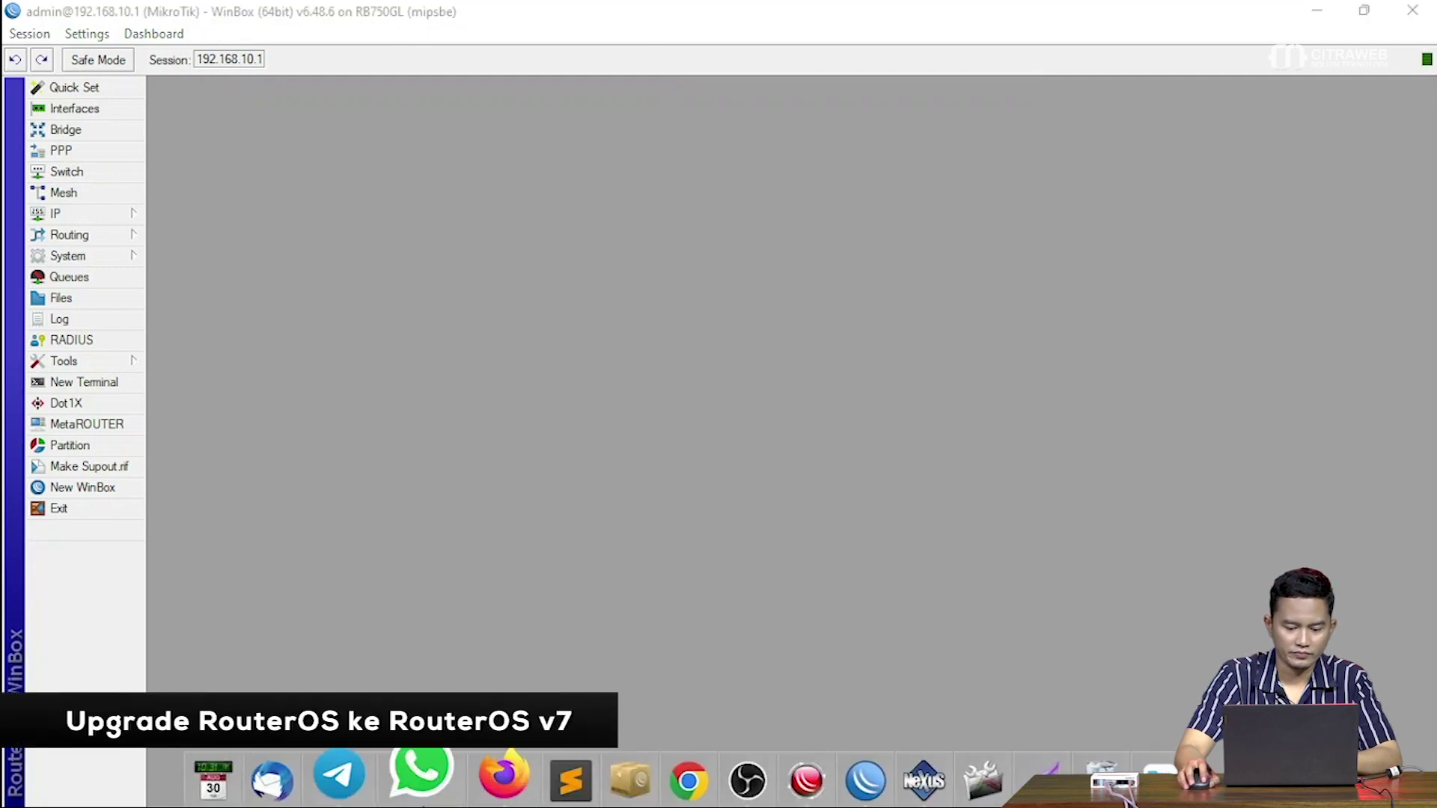
# - Upload routeros-7.4.1-mipsbe.npk from the Downloads folder to the router and bring the router's File List into view
pyautogui.click(610, 788)
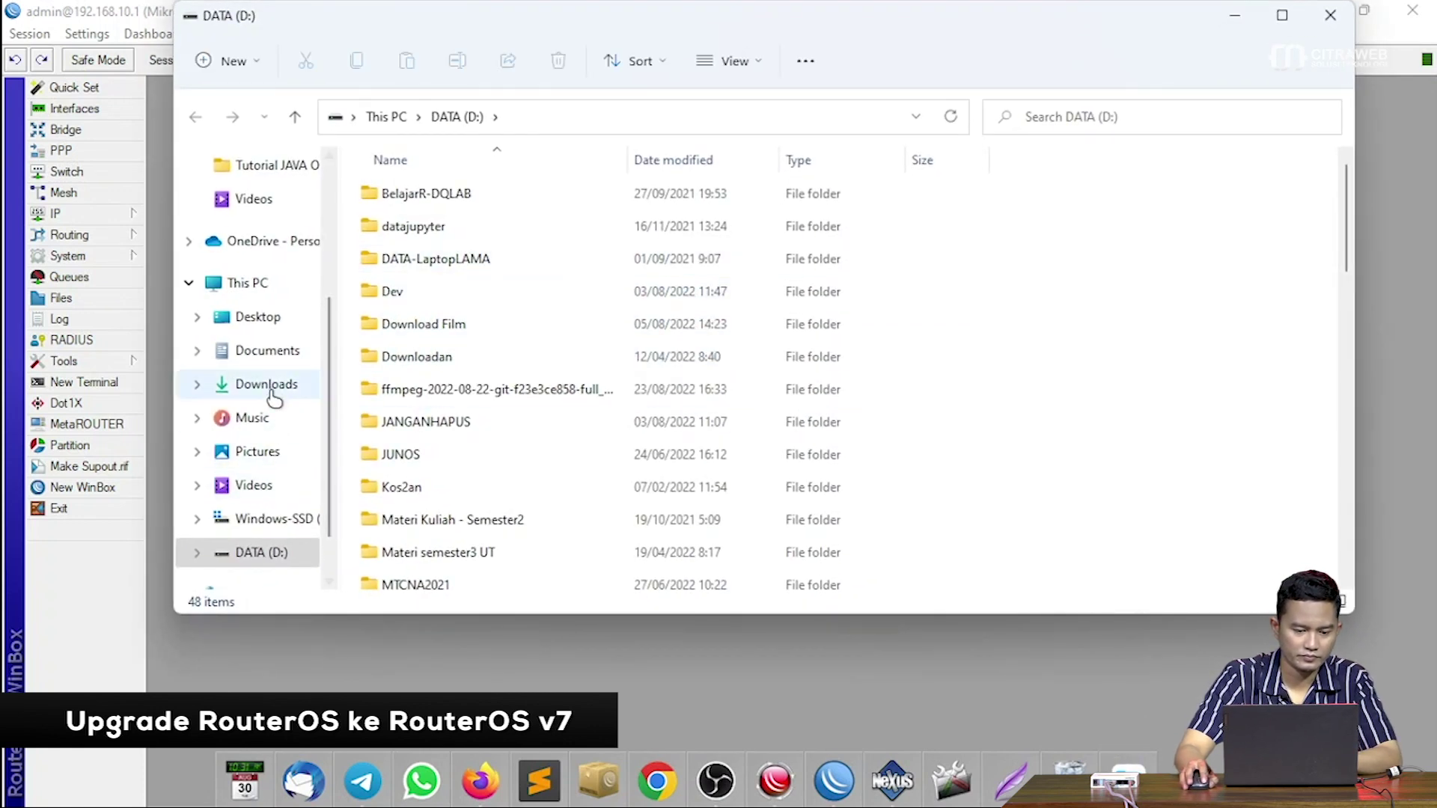
pyautogui.click(271, 384)
pyautogui.moveTo(550, 46); pyautogui.dragTo(1012, 259)
pyautogui.moveTo(612, 438); pyautogui.dragTo(378, 356)
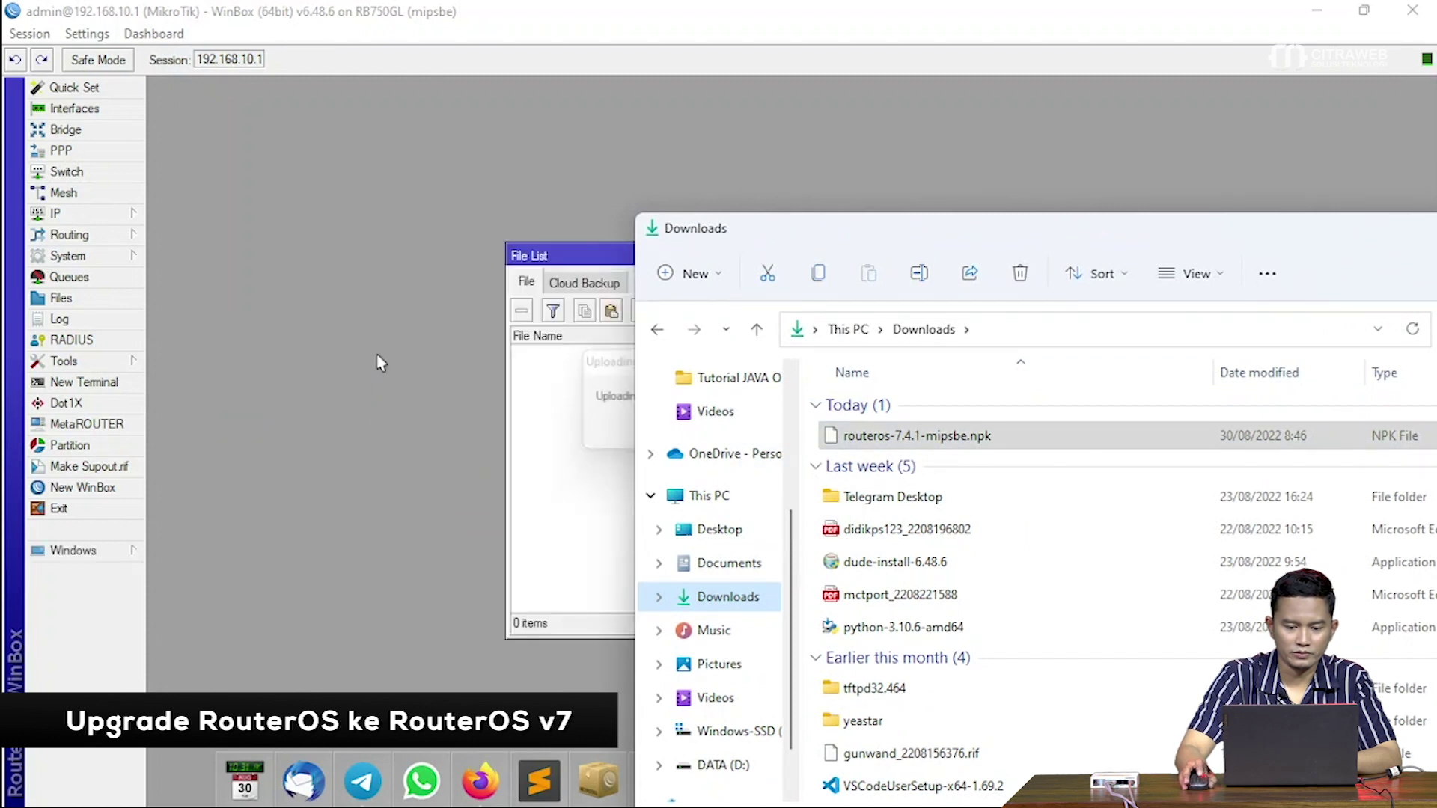
pyautogui.click(557, 262)
pyautogui.moveTo(1299, 231); pyautogui.dragTo(472, 242)
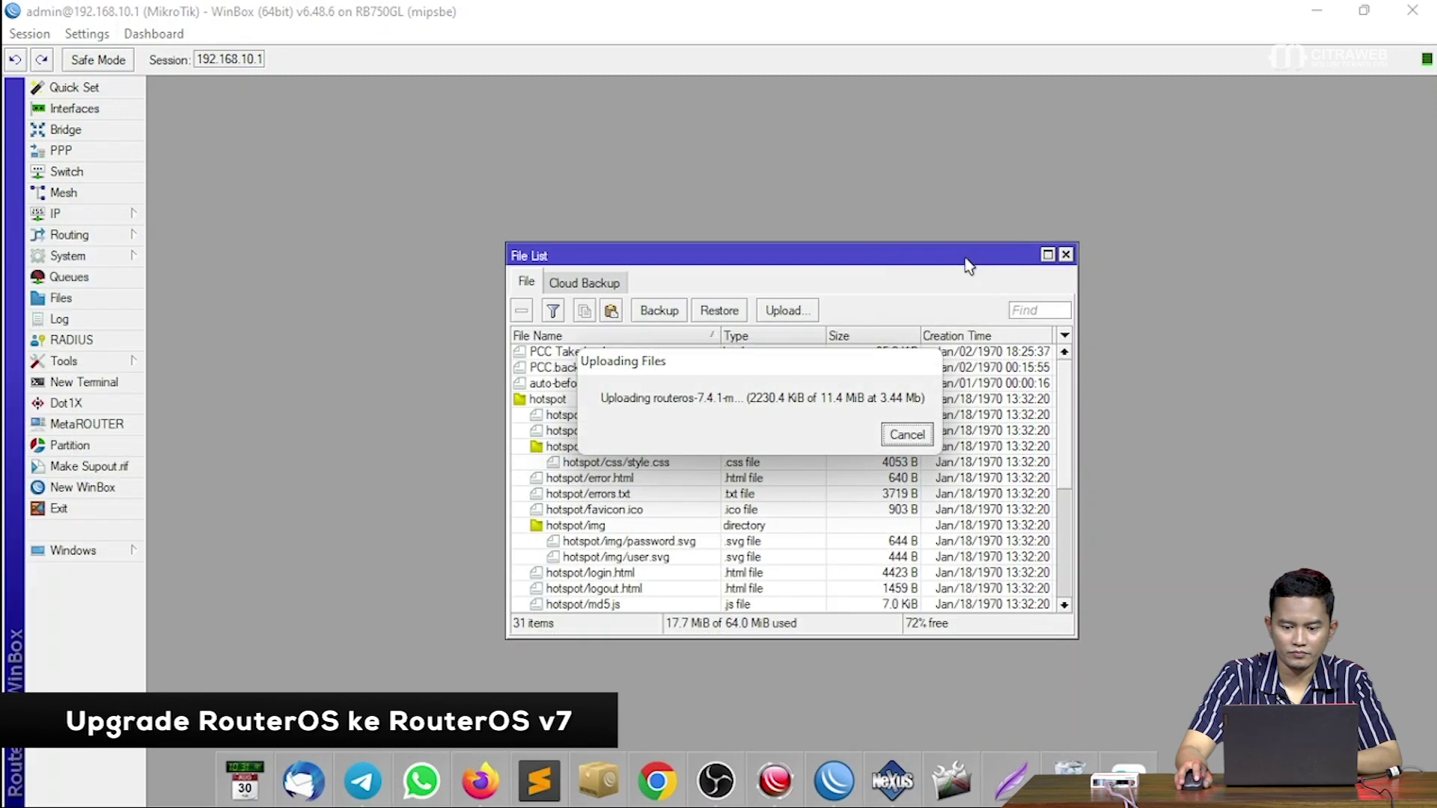
pyautogui.click(965, 241)
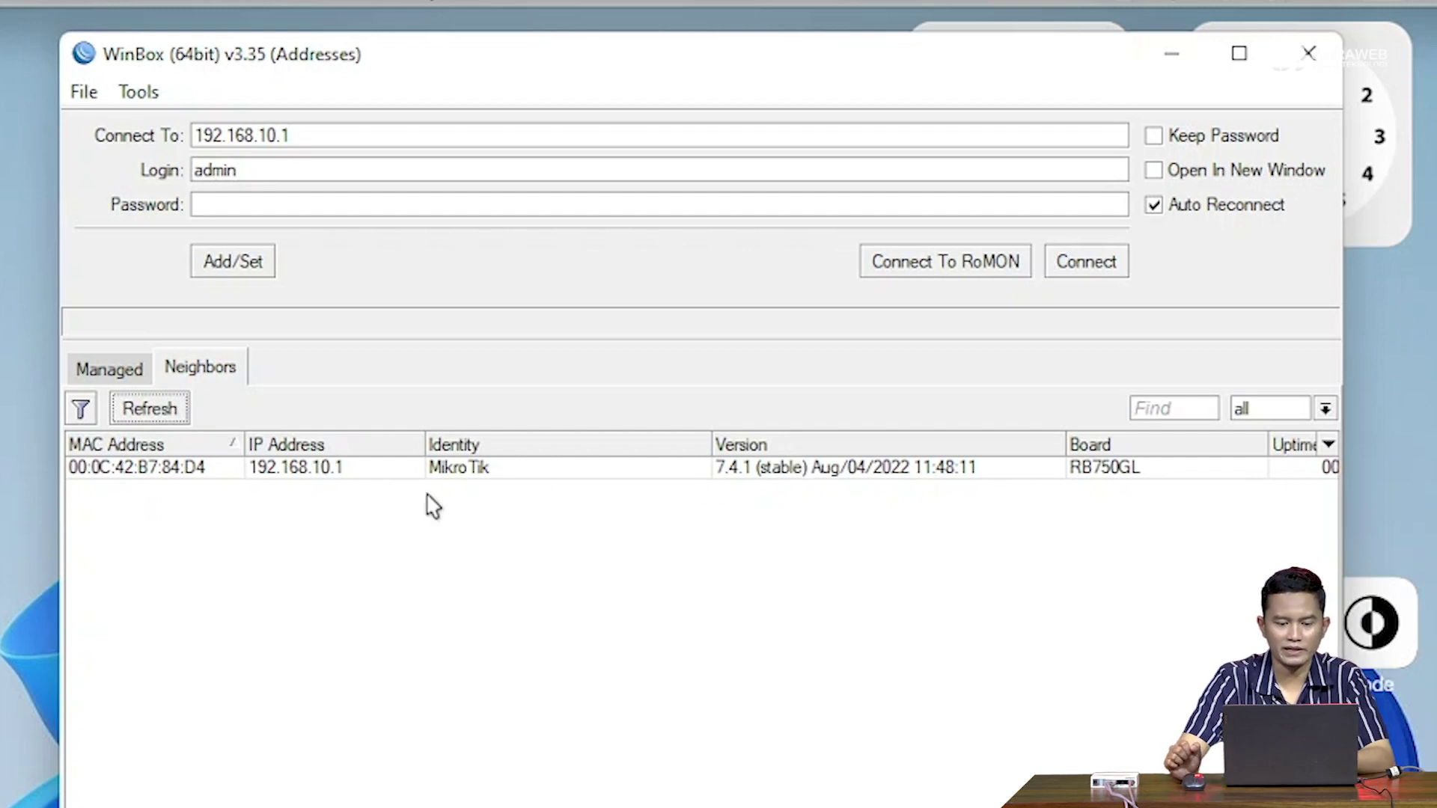
# - Reconnect to the discovered RB750GL router by its IP address 192.168.10.1 from the Neighbors list
pyautogui.click(340, 468)
pyautogui.click(999, 203)
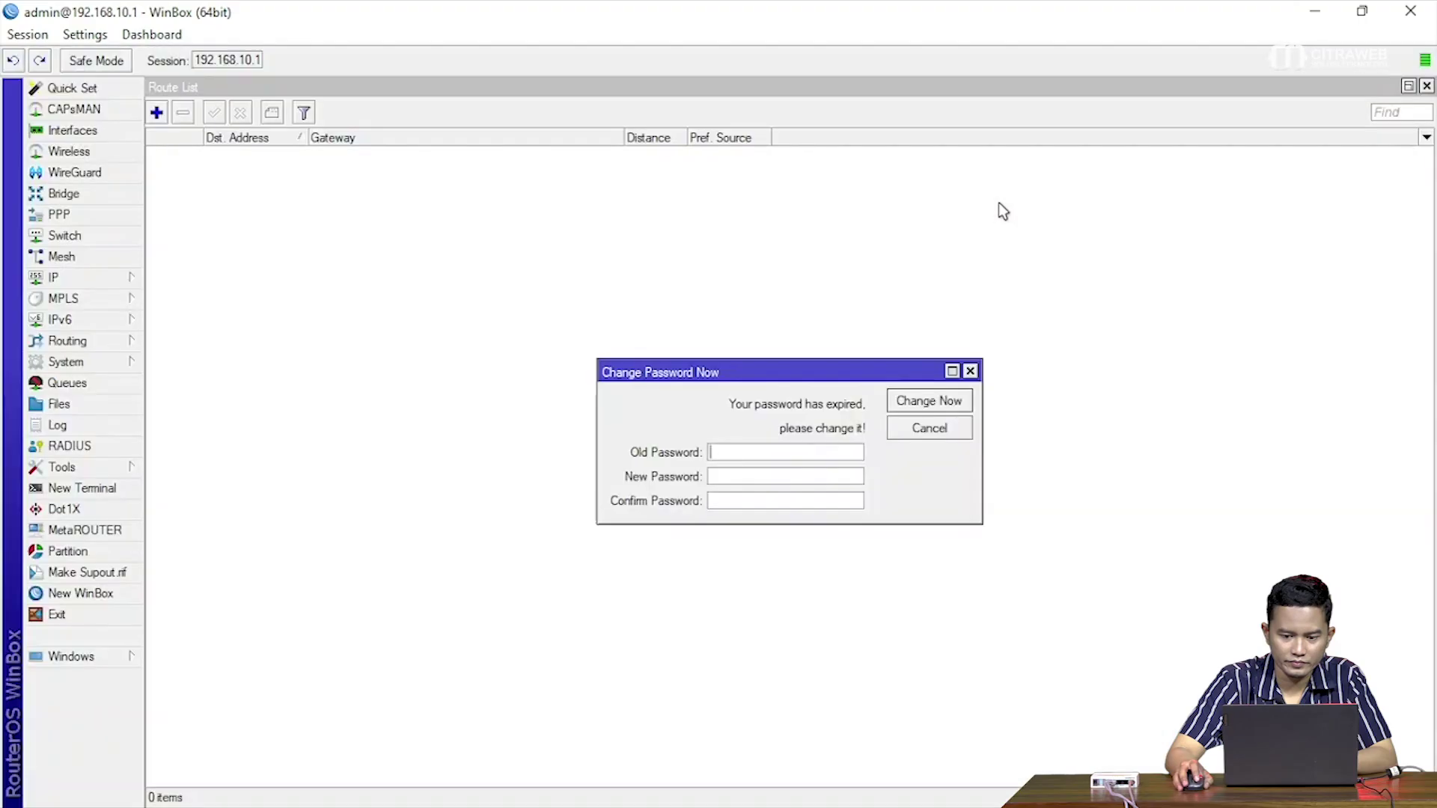
# - Dismiss the expired-password change request and close the route and file lists to clear the workspace
pyautogui.click(949, 425)
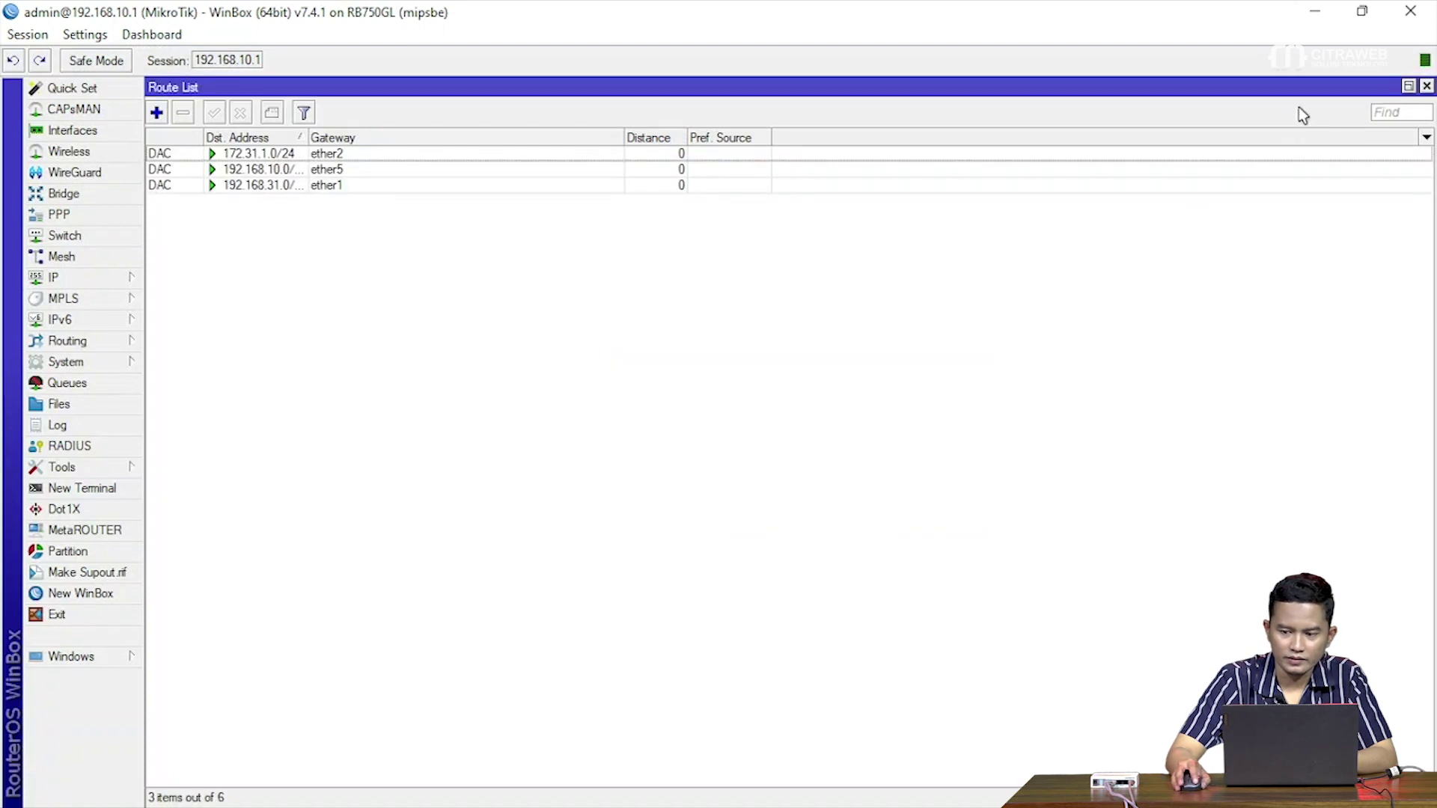
pyautogui.click(1408, 86)
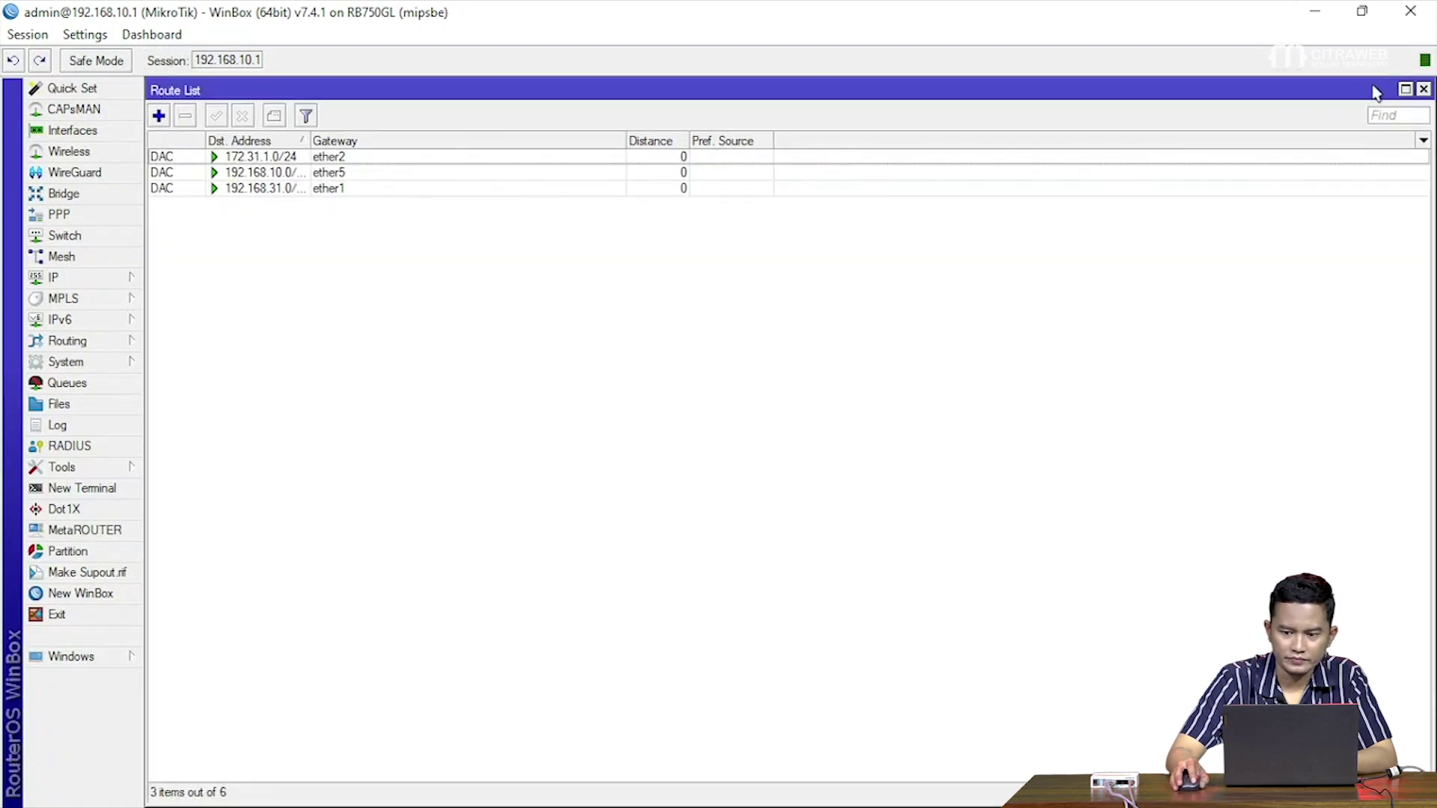
pyautogui.click(1423, 89)
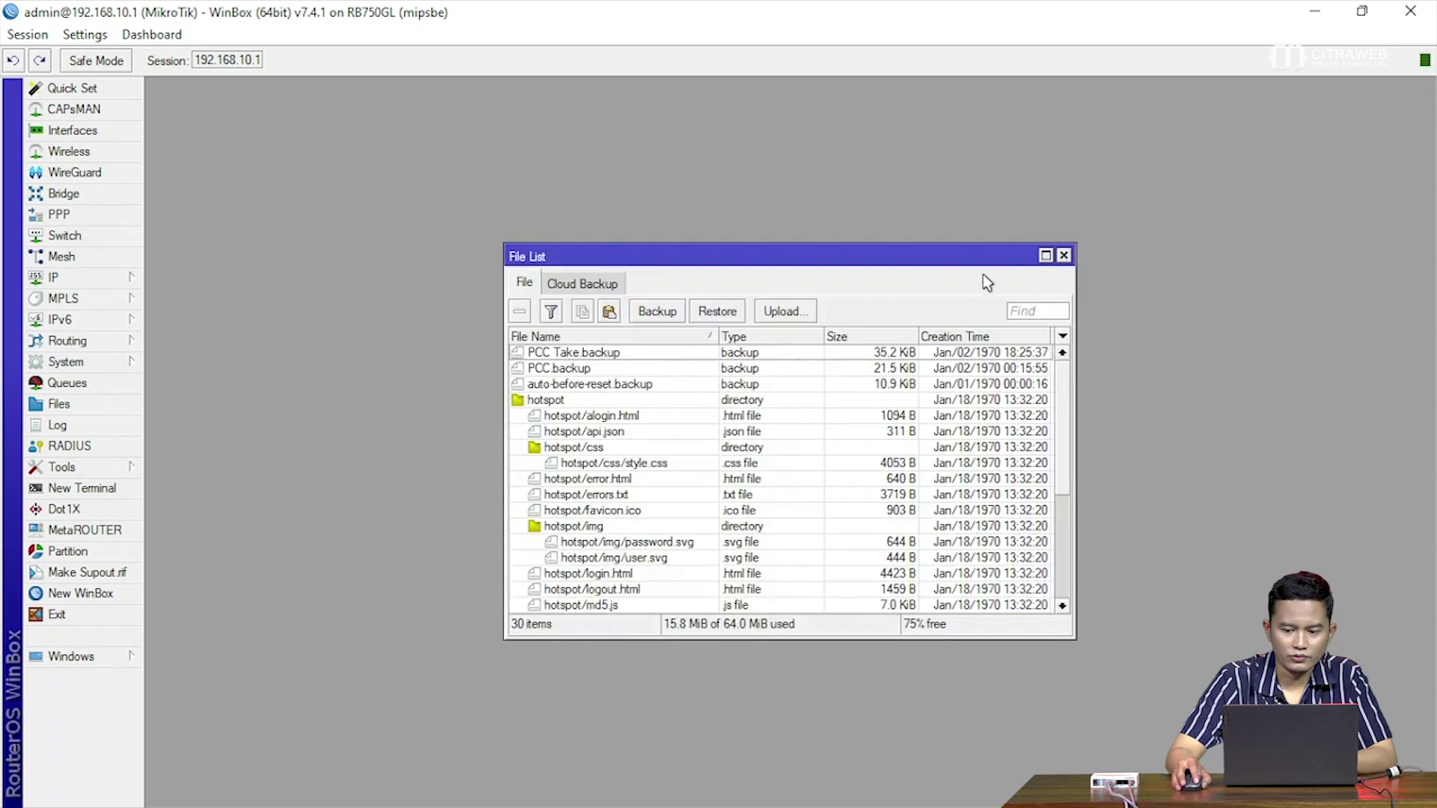
pyautogui.click(1068, 256)
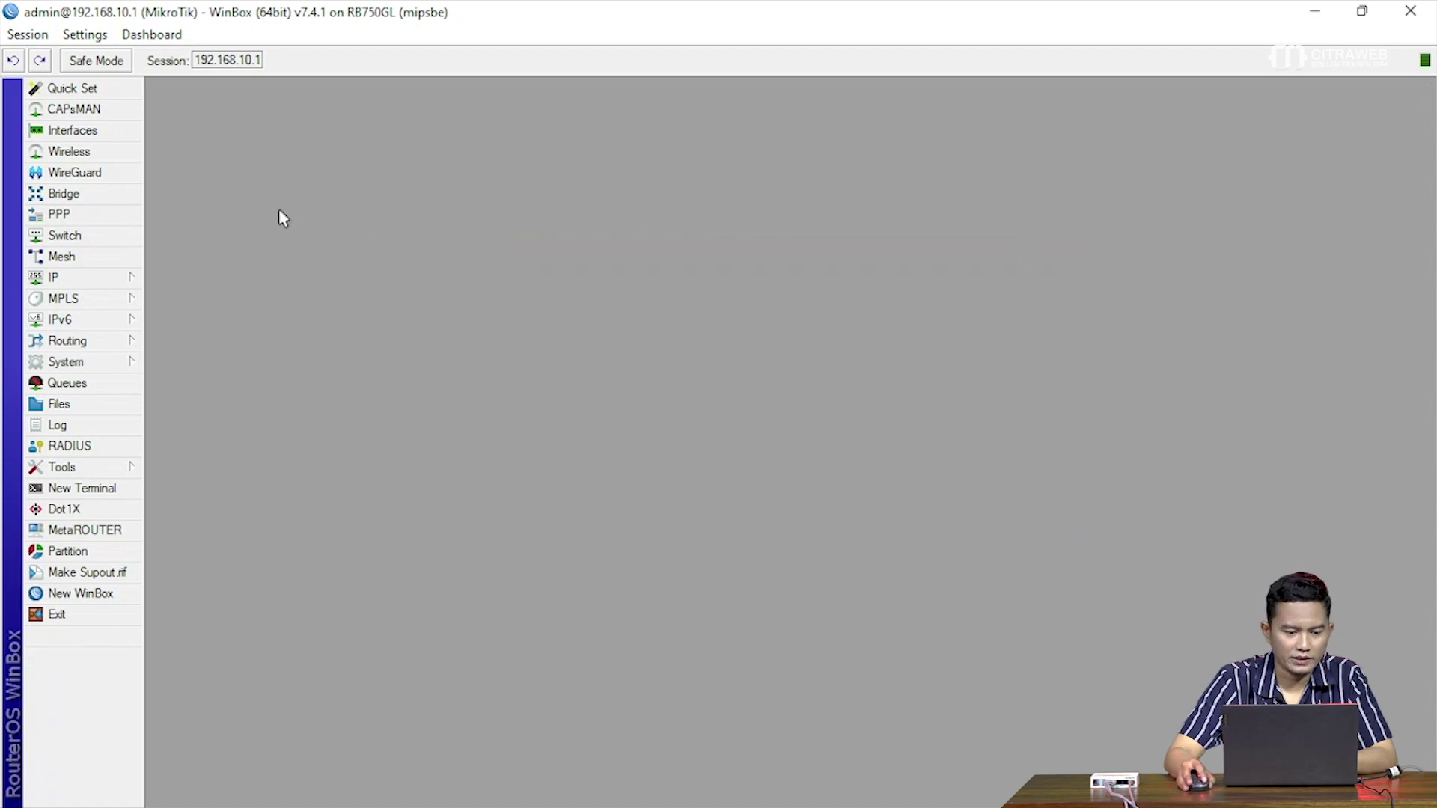
# - Open the IP route list and address list and arrange them so the ISP addresses stay visible above the routes
pyautogui.click(114, 277)
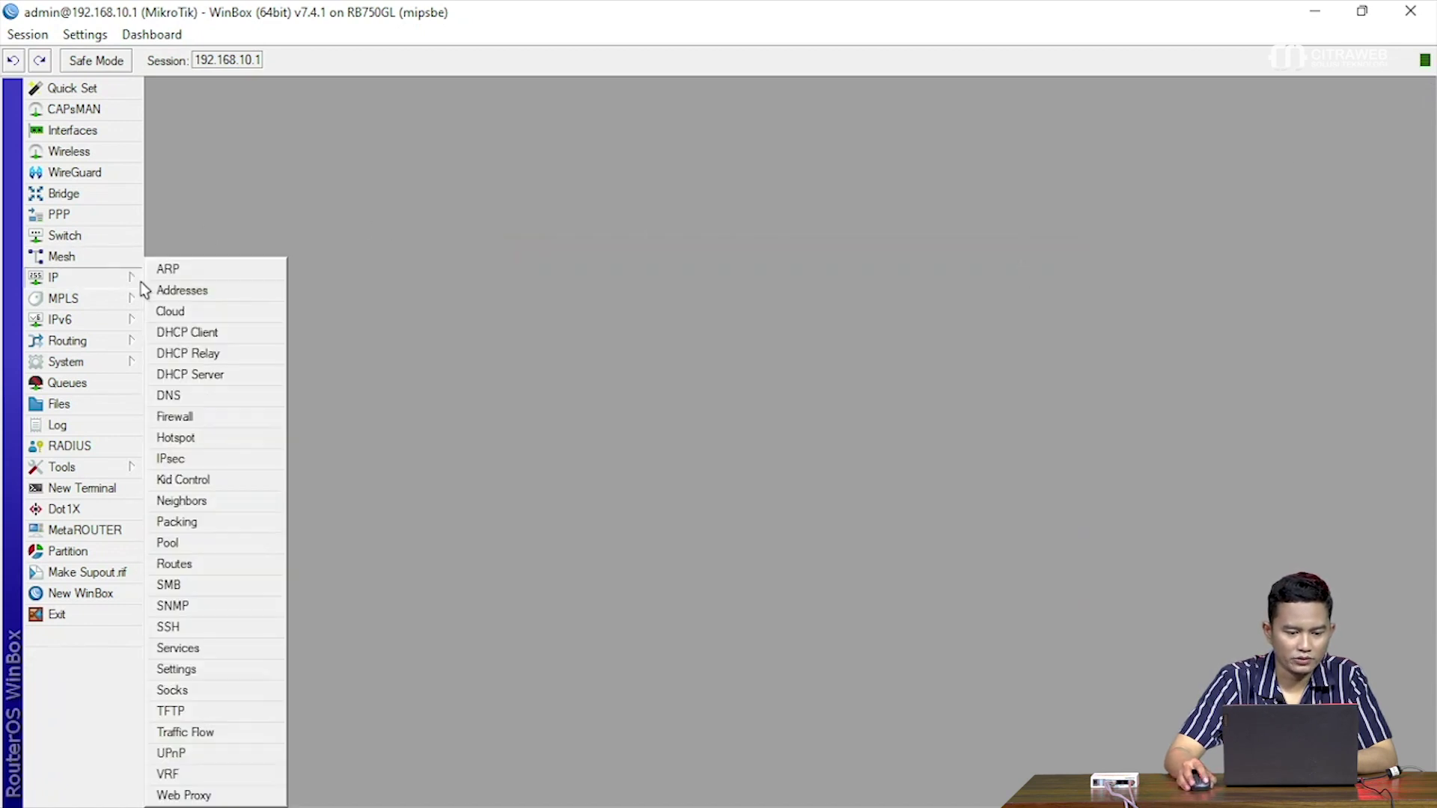
pyautogui.click(199, 564)
pyautogui.moveTo(924, 96); pyautogui.dragTo(969, 272)
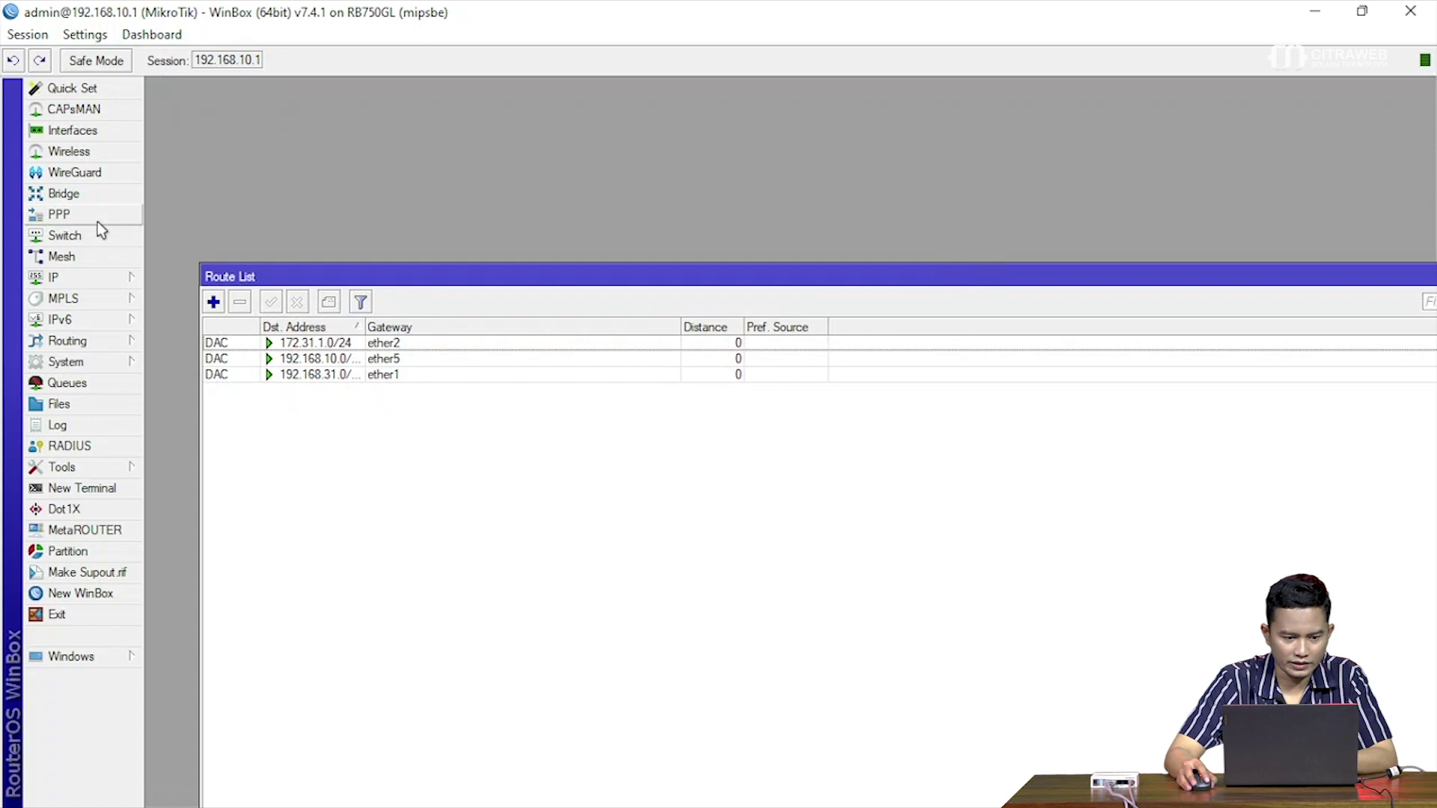
pyautogui.click(79, 276)
pyautogui.click(187, 289)
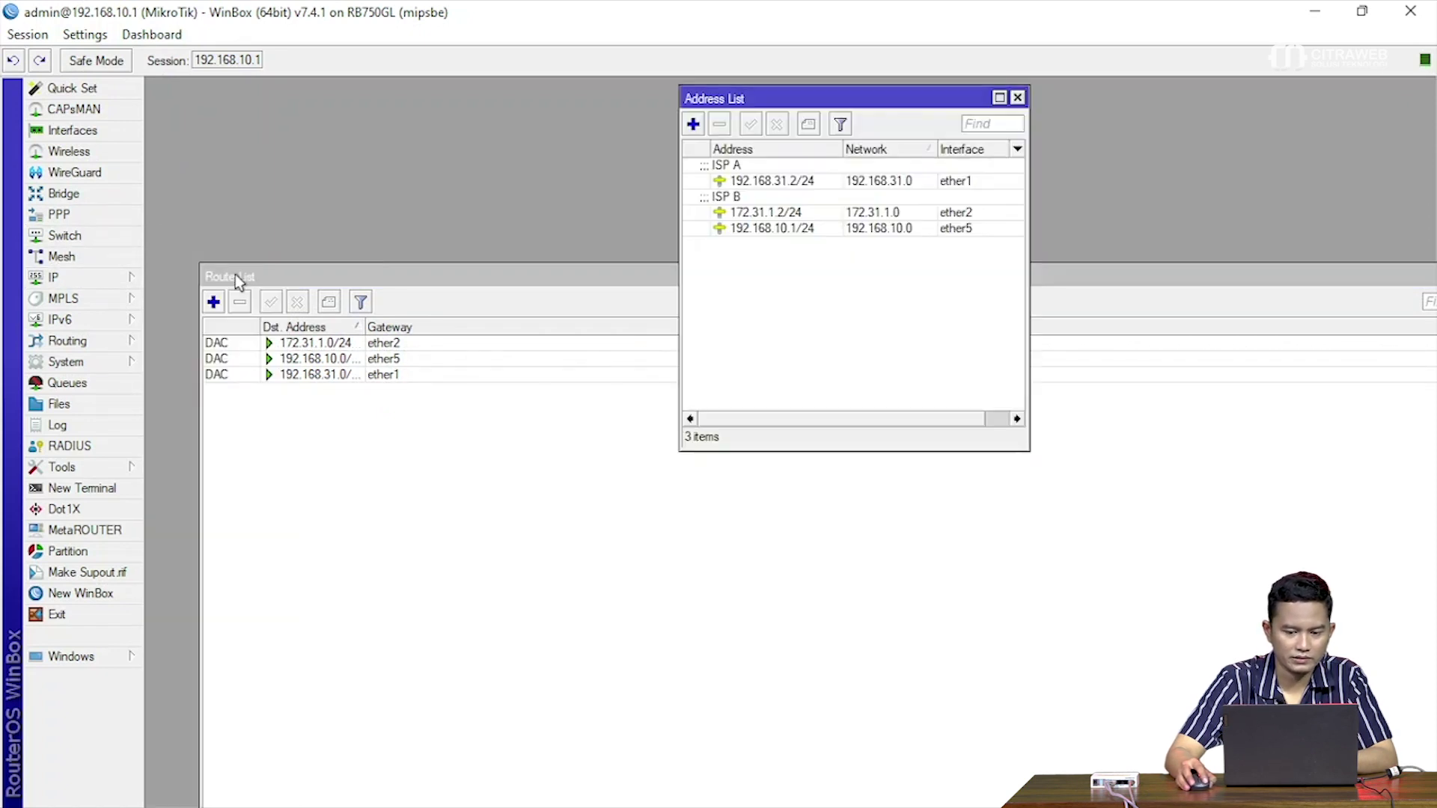
pyautogui.moveTo(785, 107); pyautogui.dragTo(833, 114)
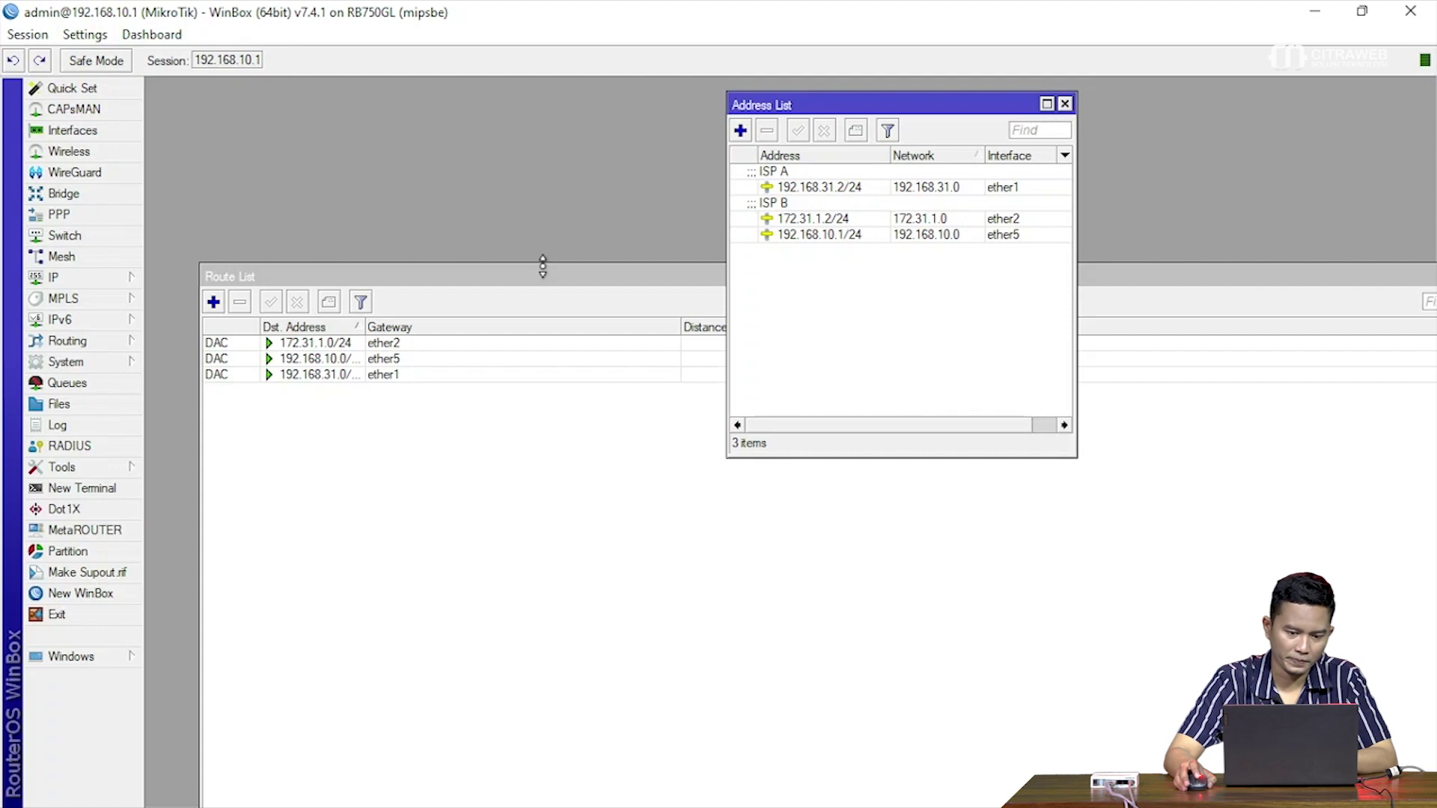
pyautogui.moveTo(532, 278); pyautogui.dragTo(512, 273)
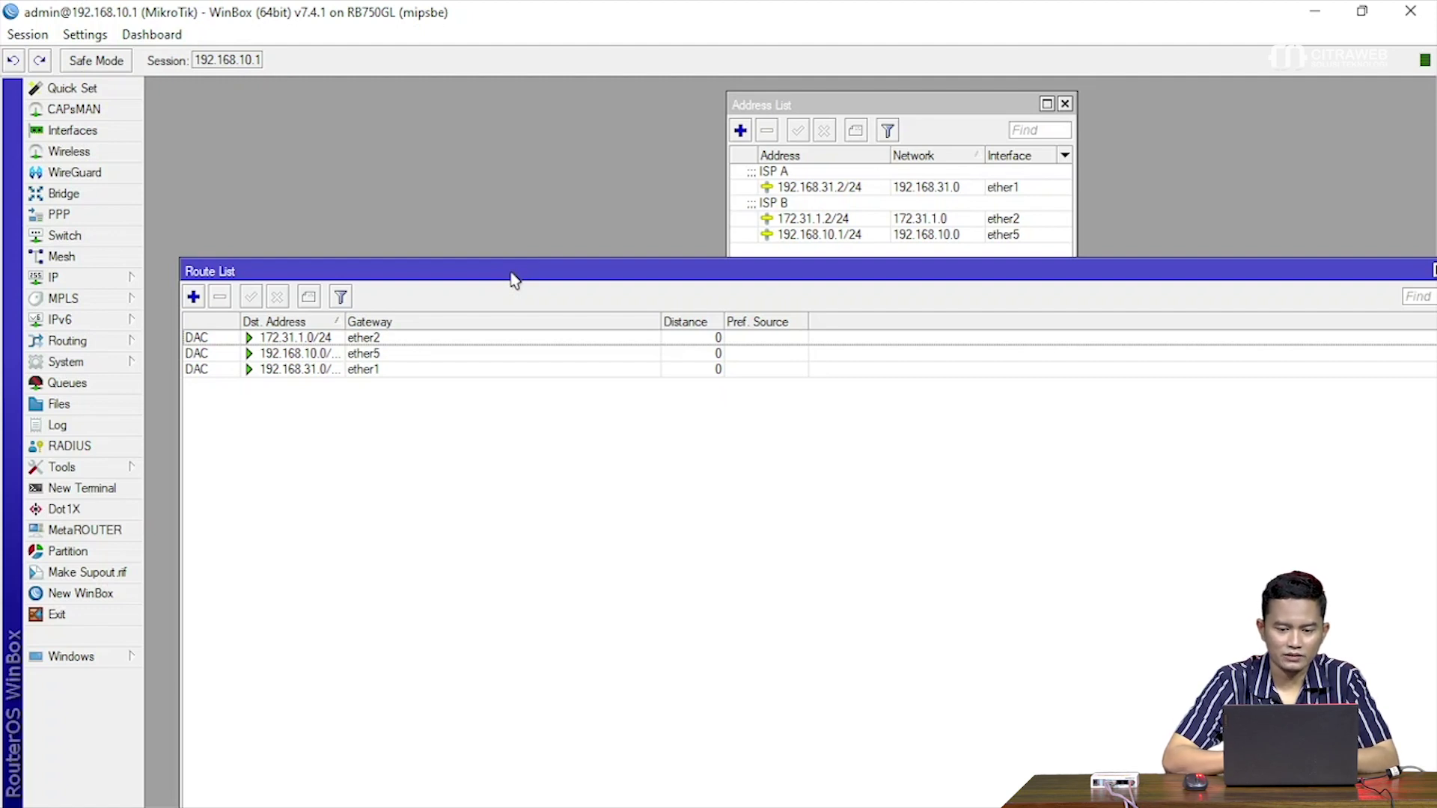
pyautogui.moveTo(515, 280); pyautogui.dragTo(519, 267)
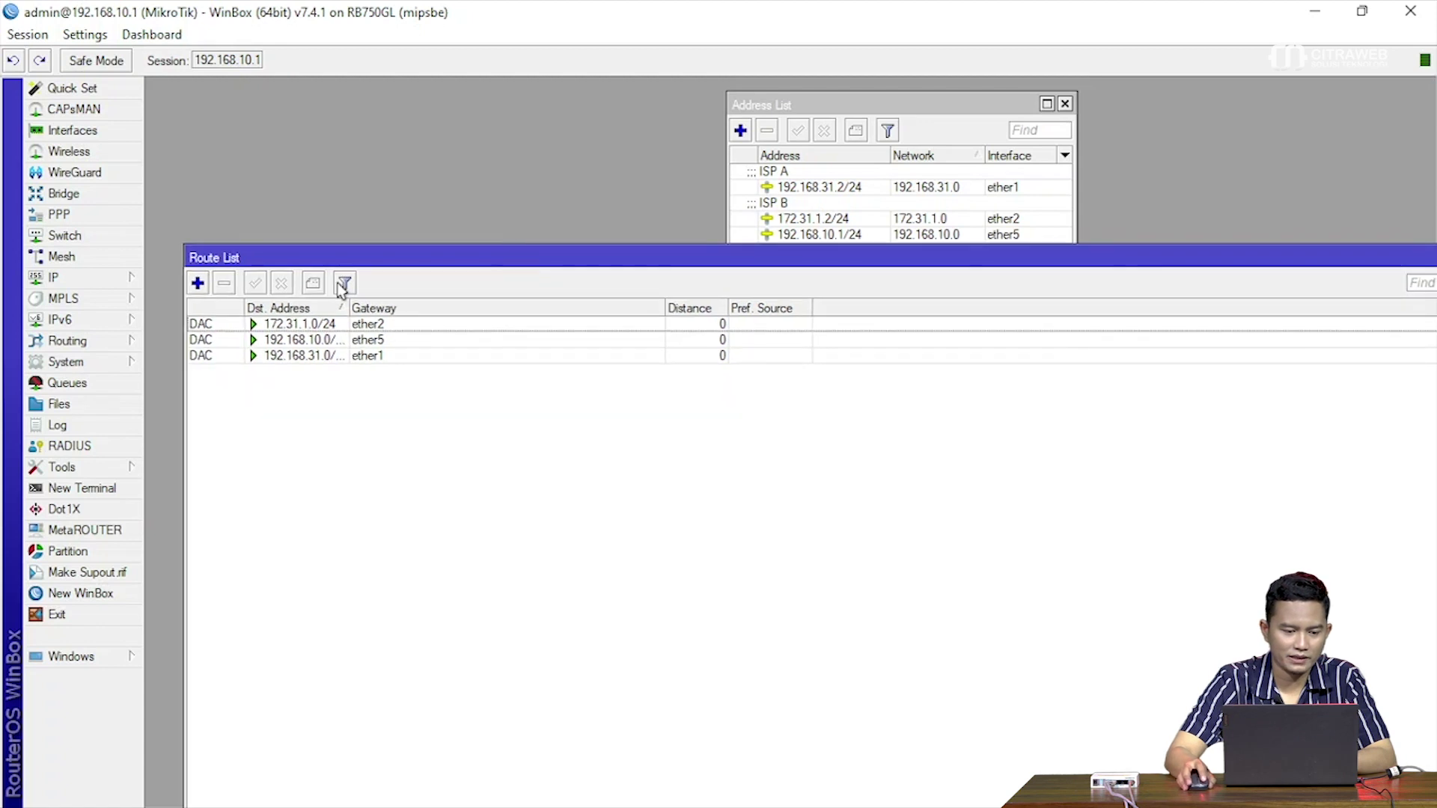
# - Add a default route for 0.0.0.0/0 through ISP A's gateway 192.168.31.1 in the main routing table
pyautogui.click(198, 283)
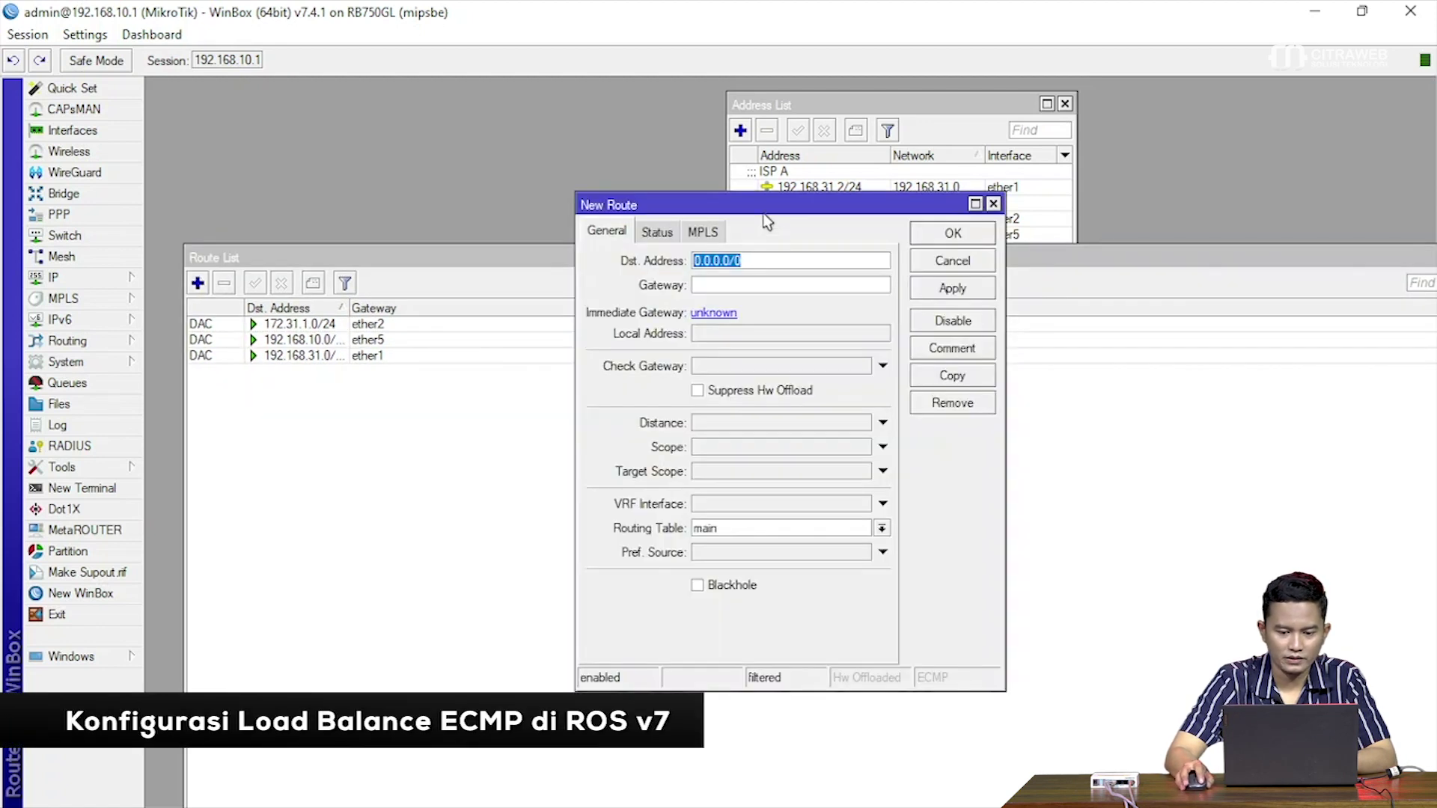
pyautogui.moveTo(769, 202); pyautogui.dragTo(540, 240)
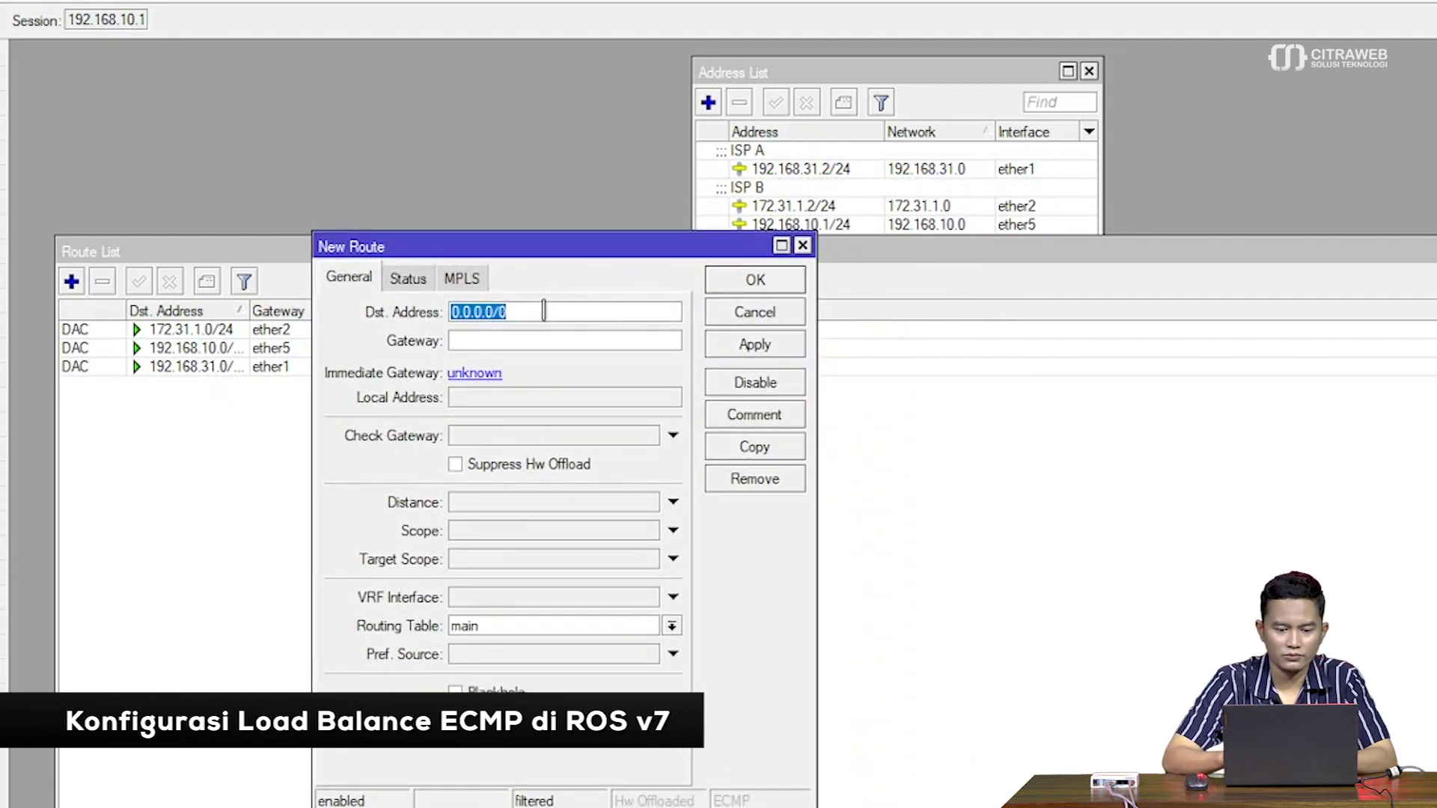
pyautogui.click(544, 311)
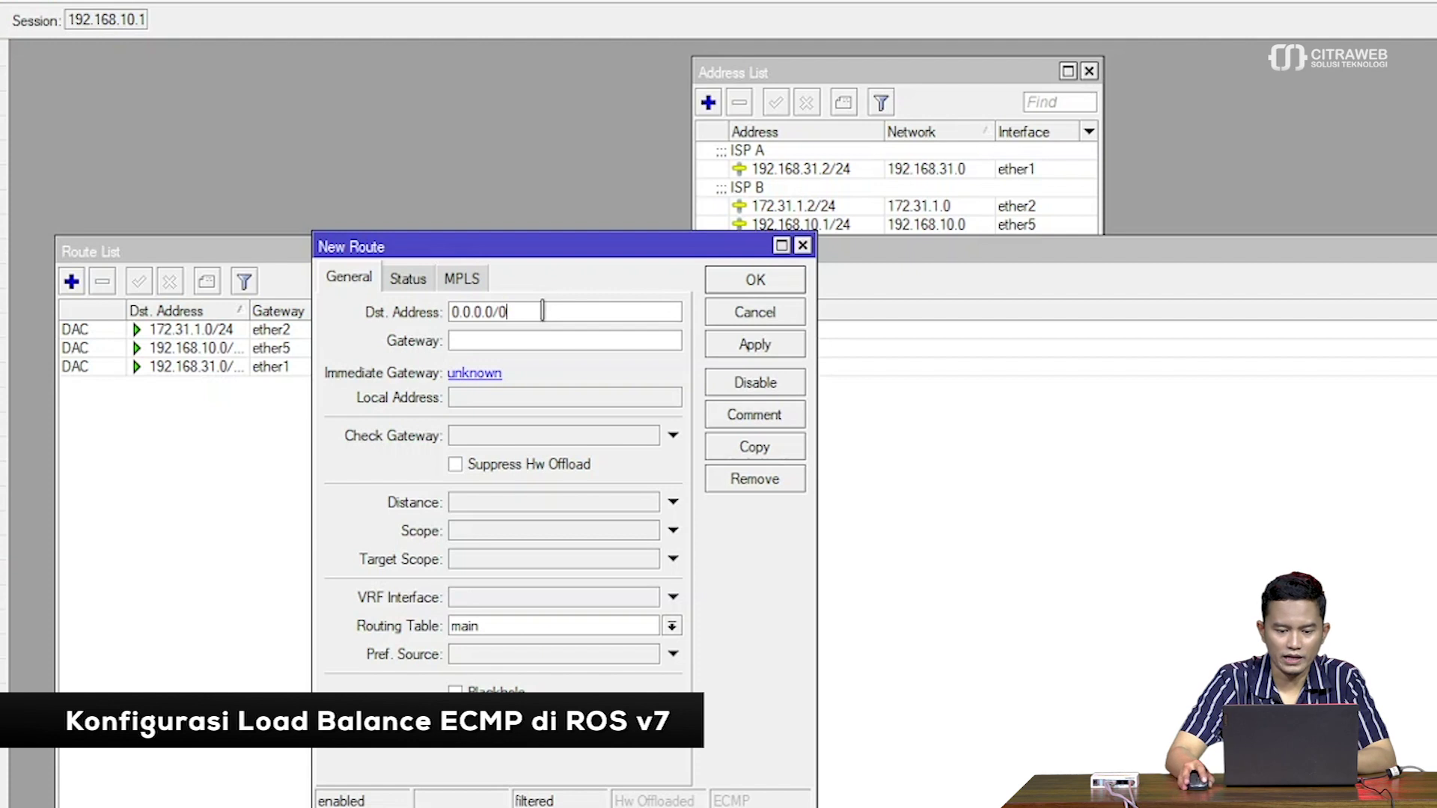
pyautogui.moveTo(574, 250); pyautogui.dragTo(584, 273)
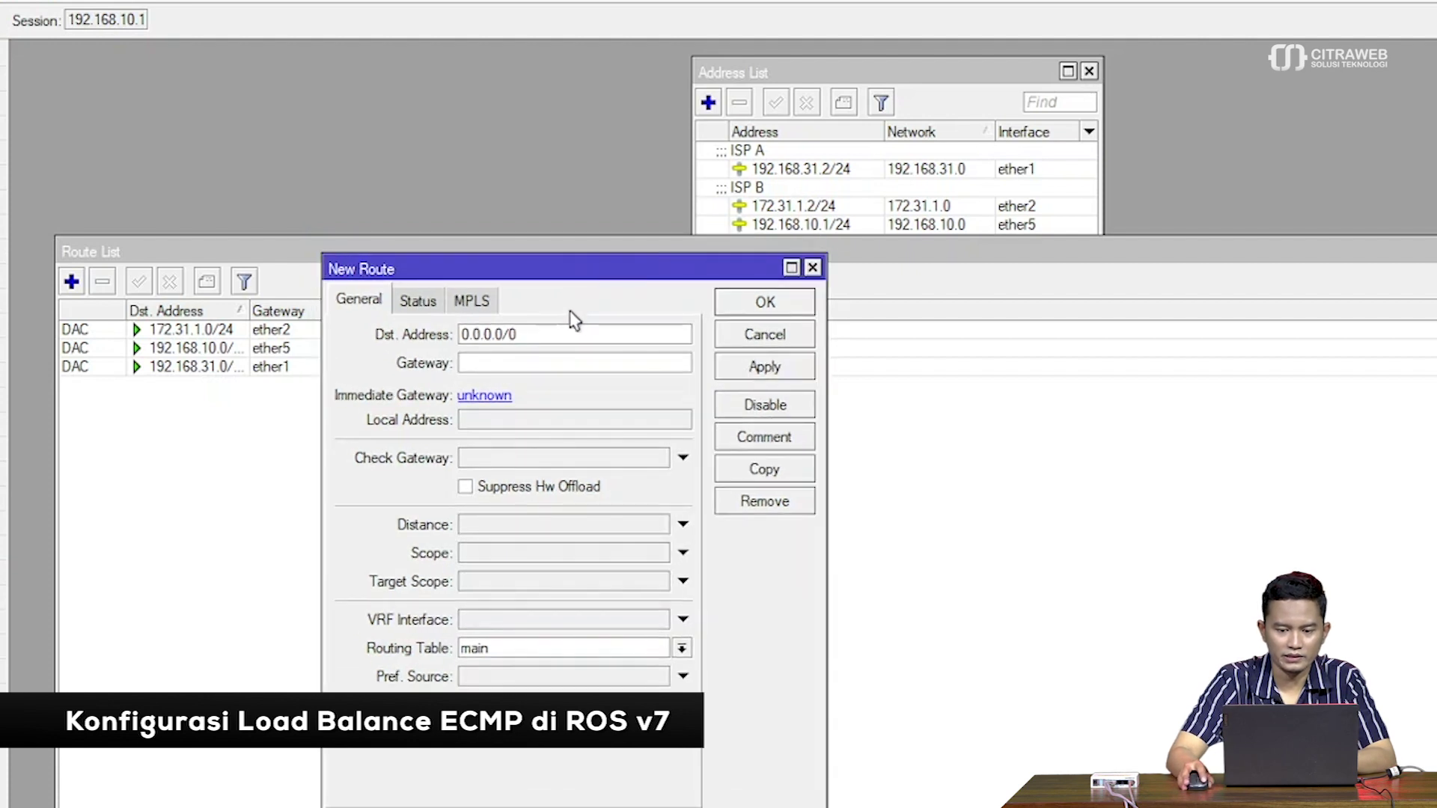
pyautogui.click(564, 361)
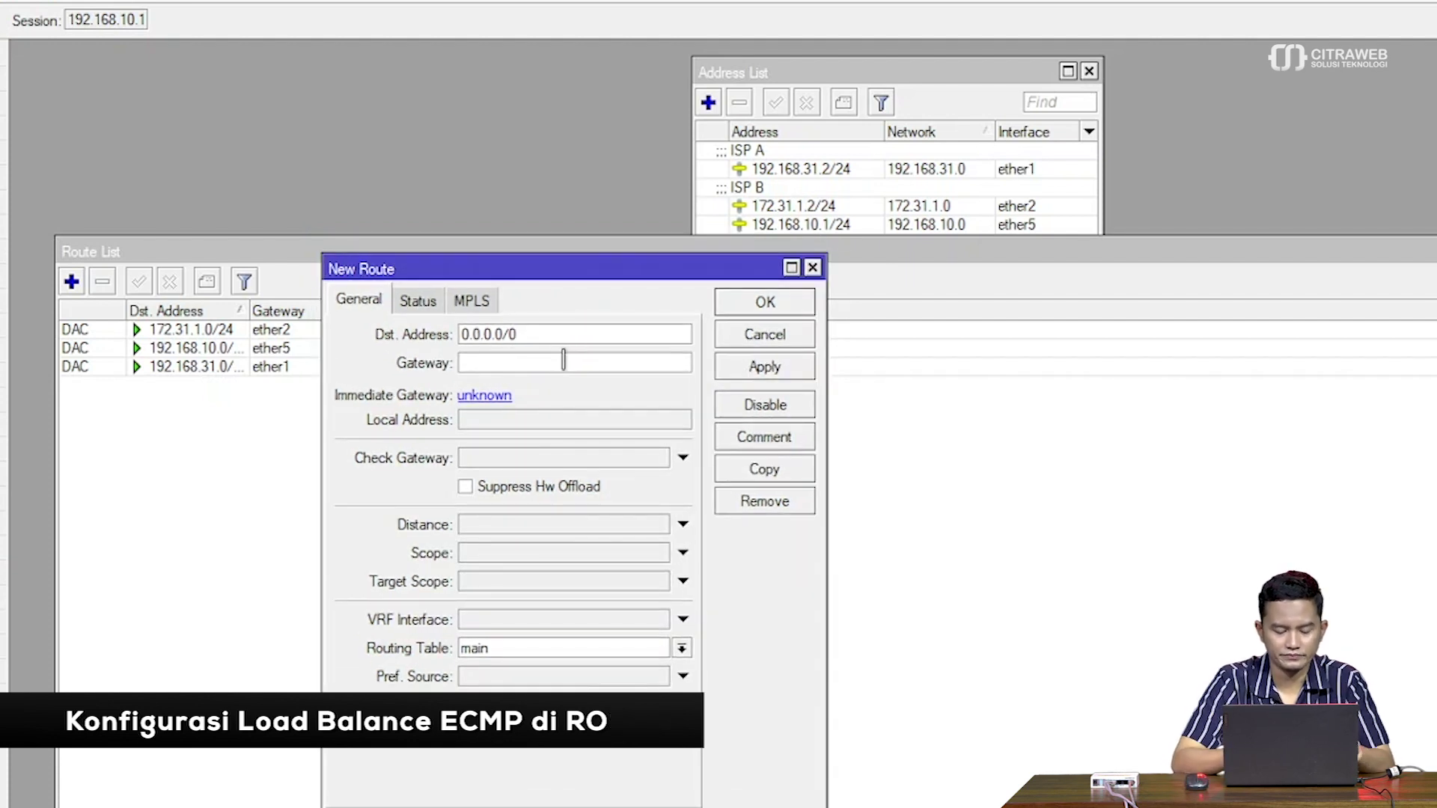
pyautogui.write('192.')
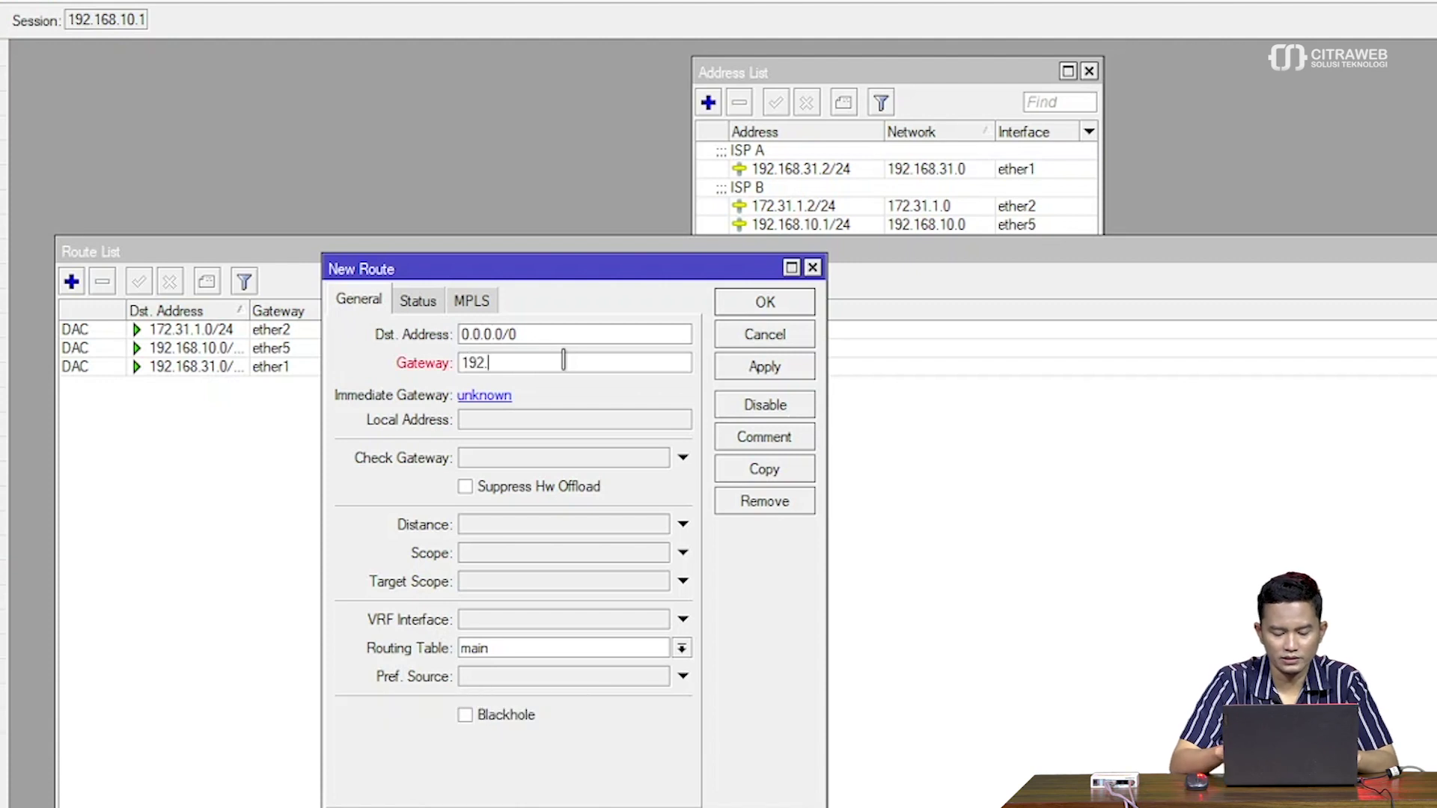
pyautogui.write('168.3')
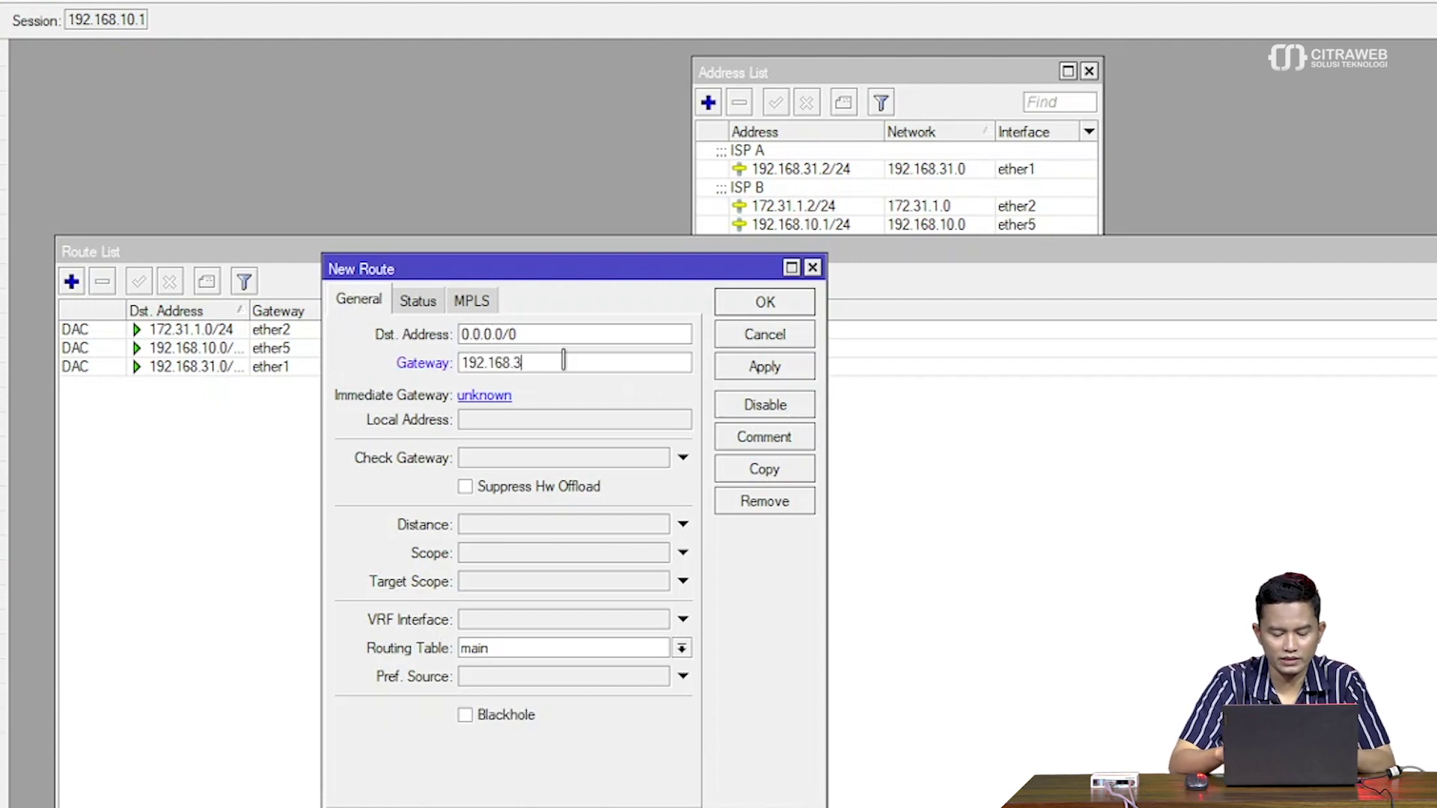
pyautogui.write('1.1')
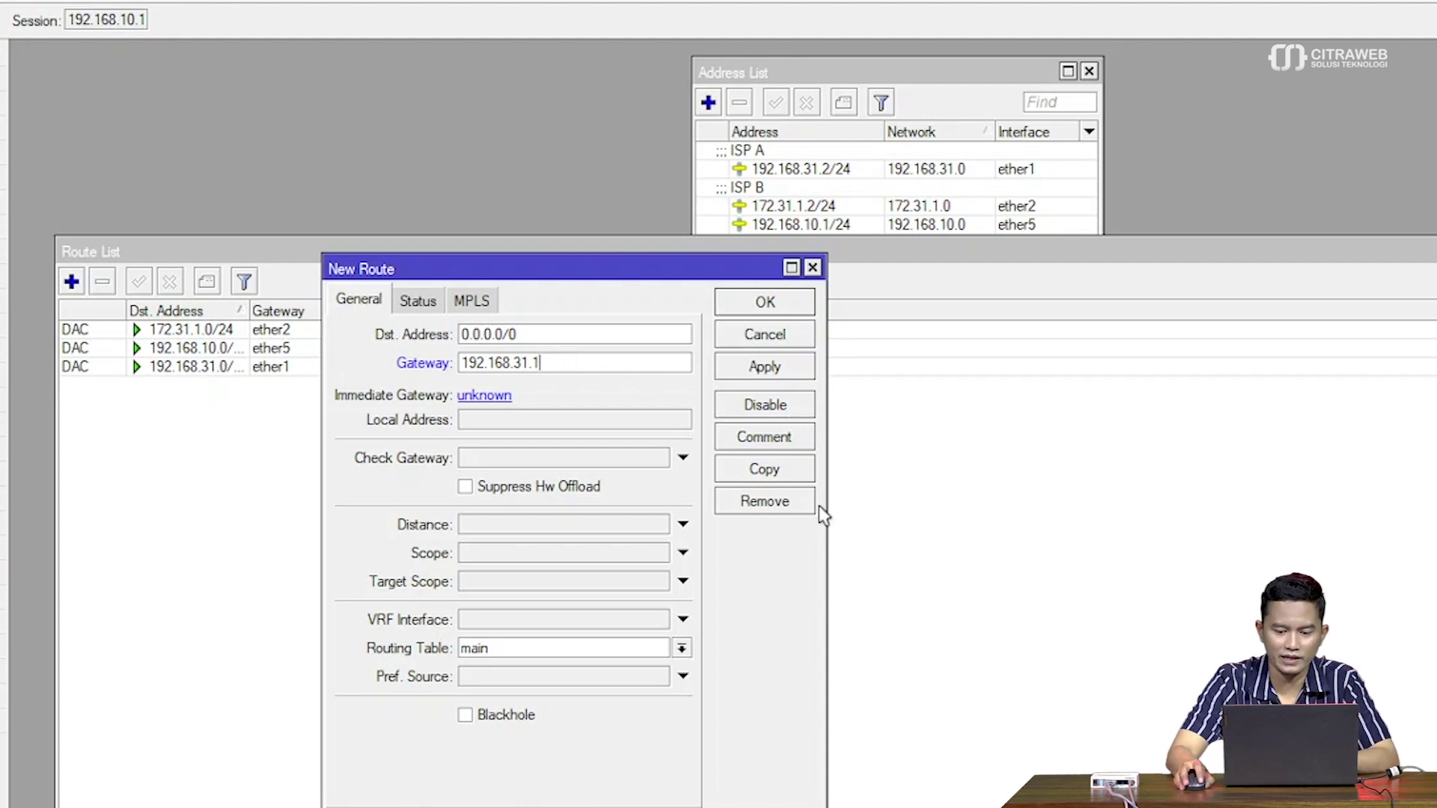
pyautogui.moveTo(827, 531); pyautogui.dragTo(947, 538)
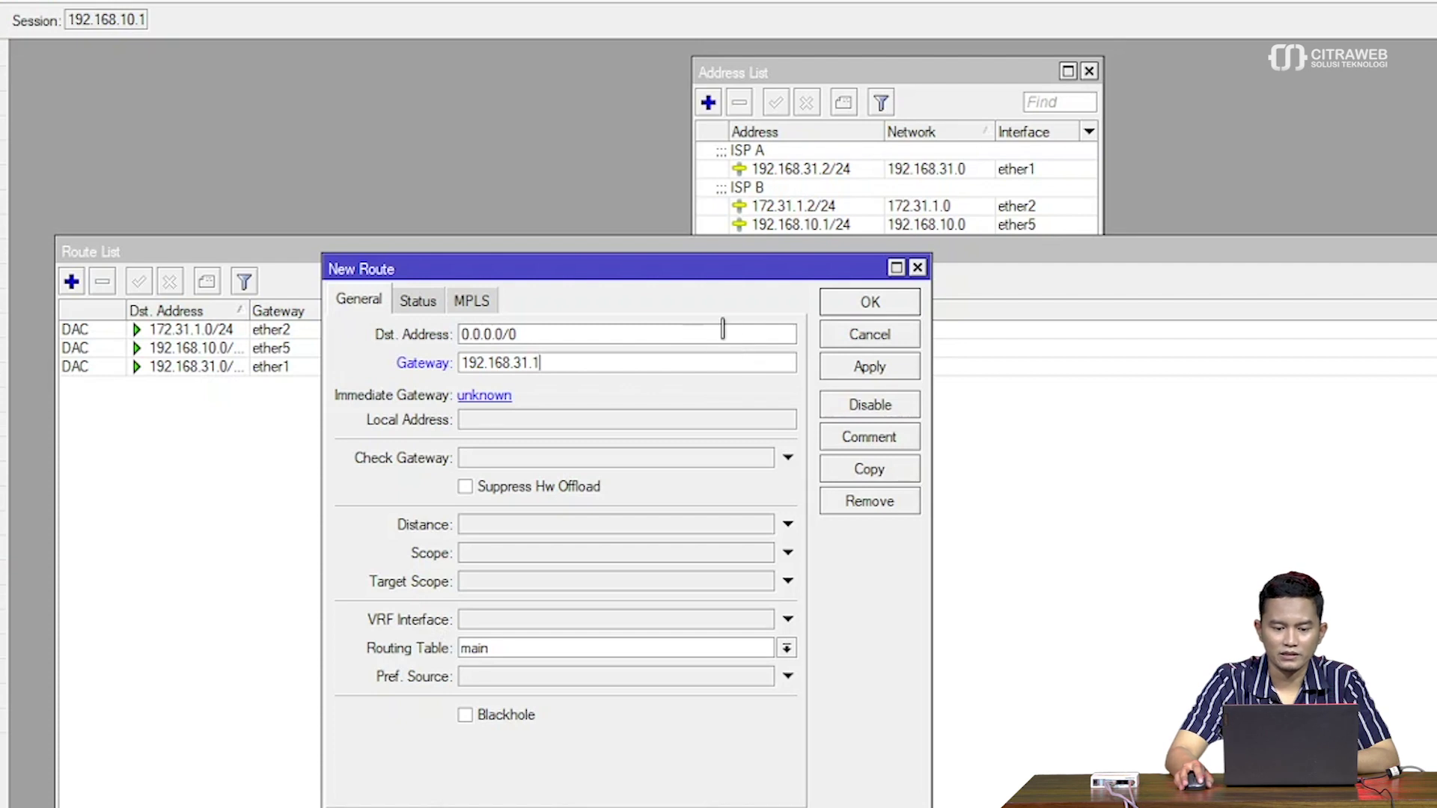
pyautogui.click(864, 304)
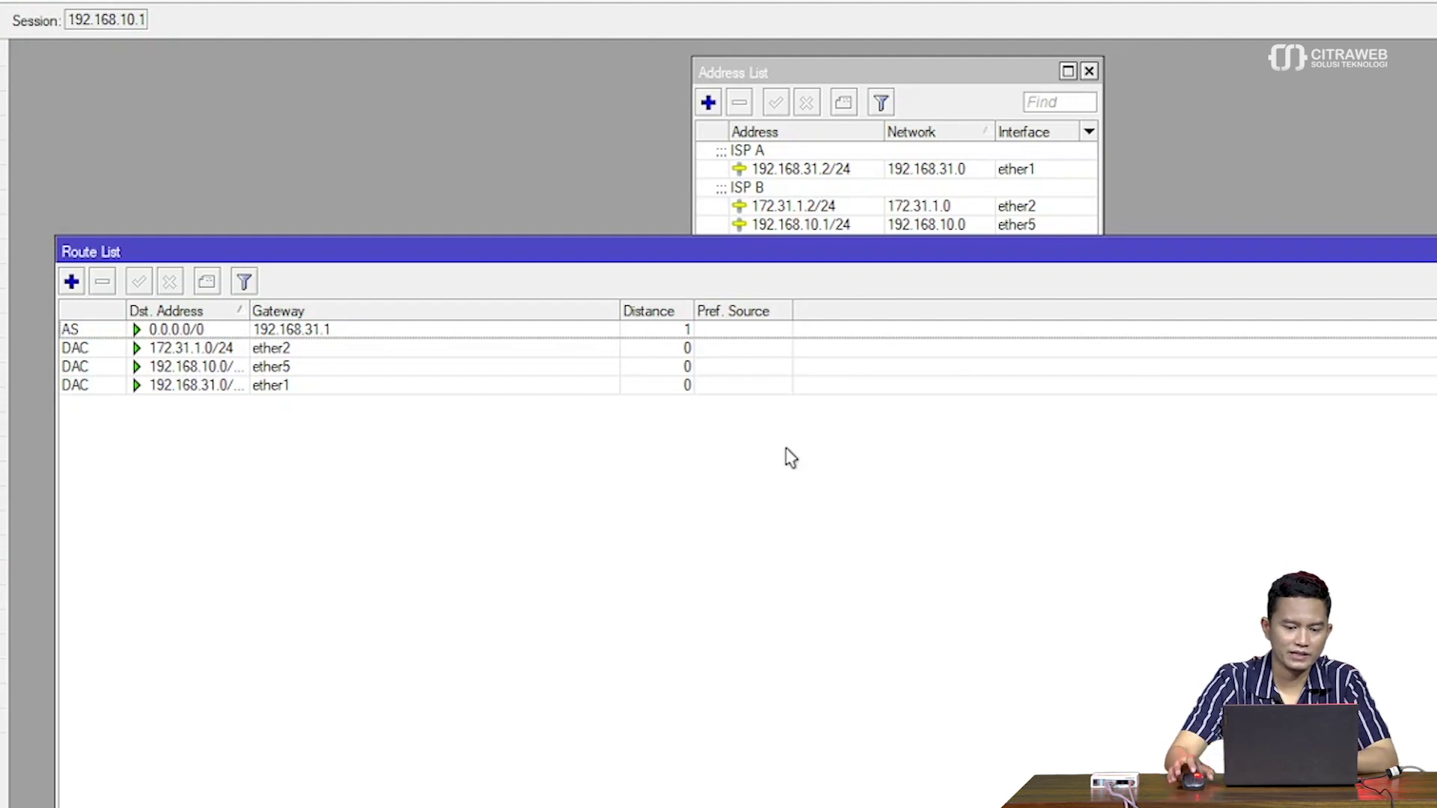
# - Add a second, separate default route for 0.0.0.0/0 through ISP B's gateway 172.31.1.1
pyautogui.click(71, 282)
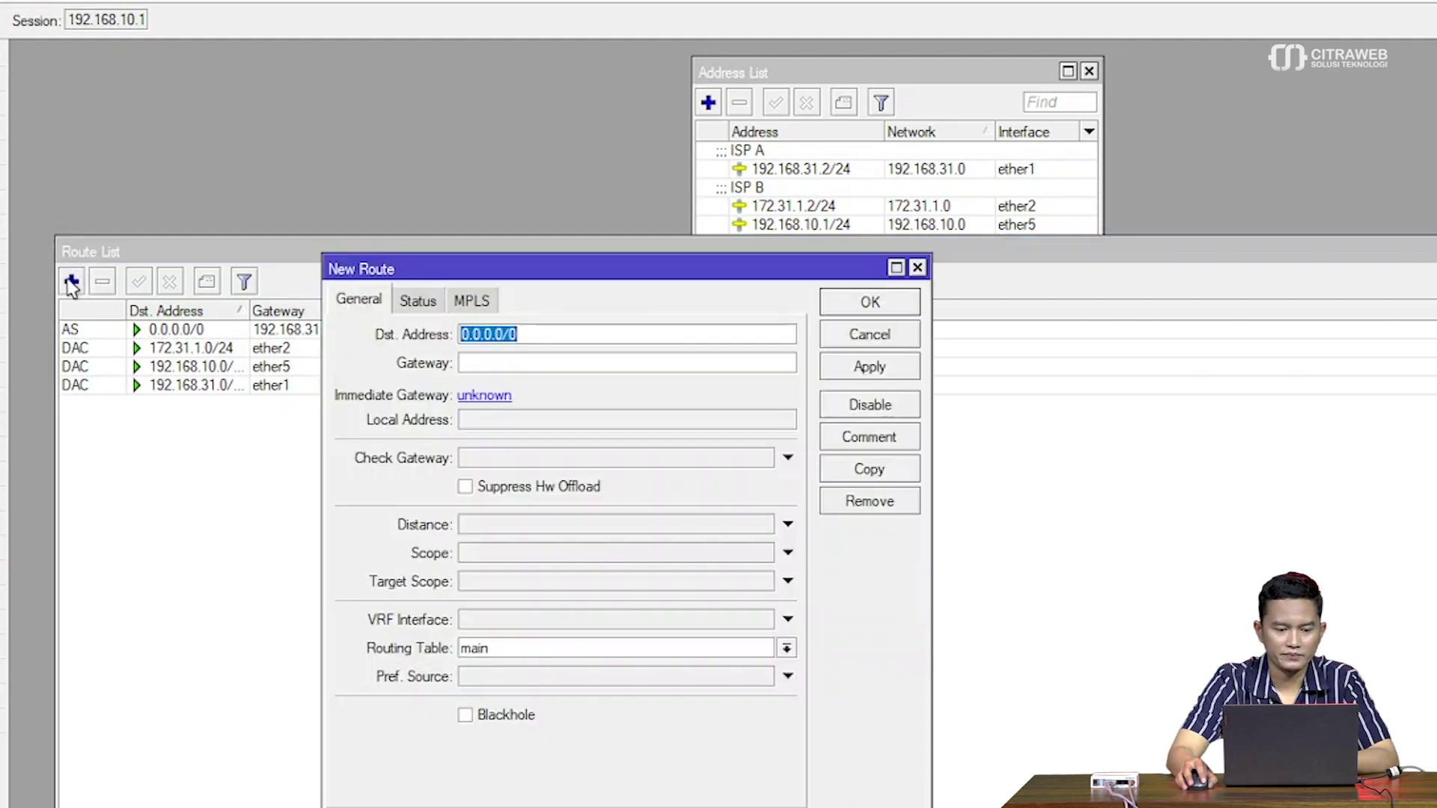
pyautogui.moveTo(481, 269); pyautogui.dragTo(585, 317)
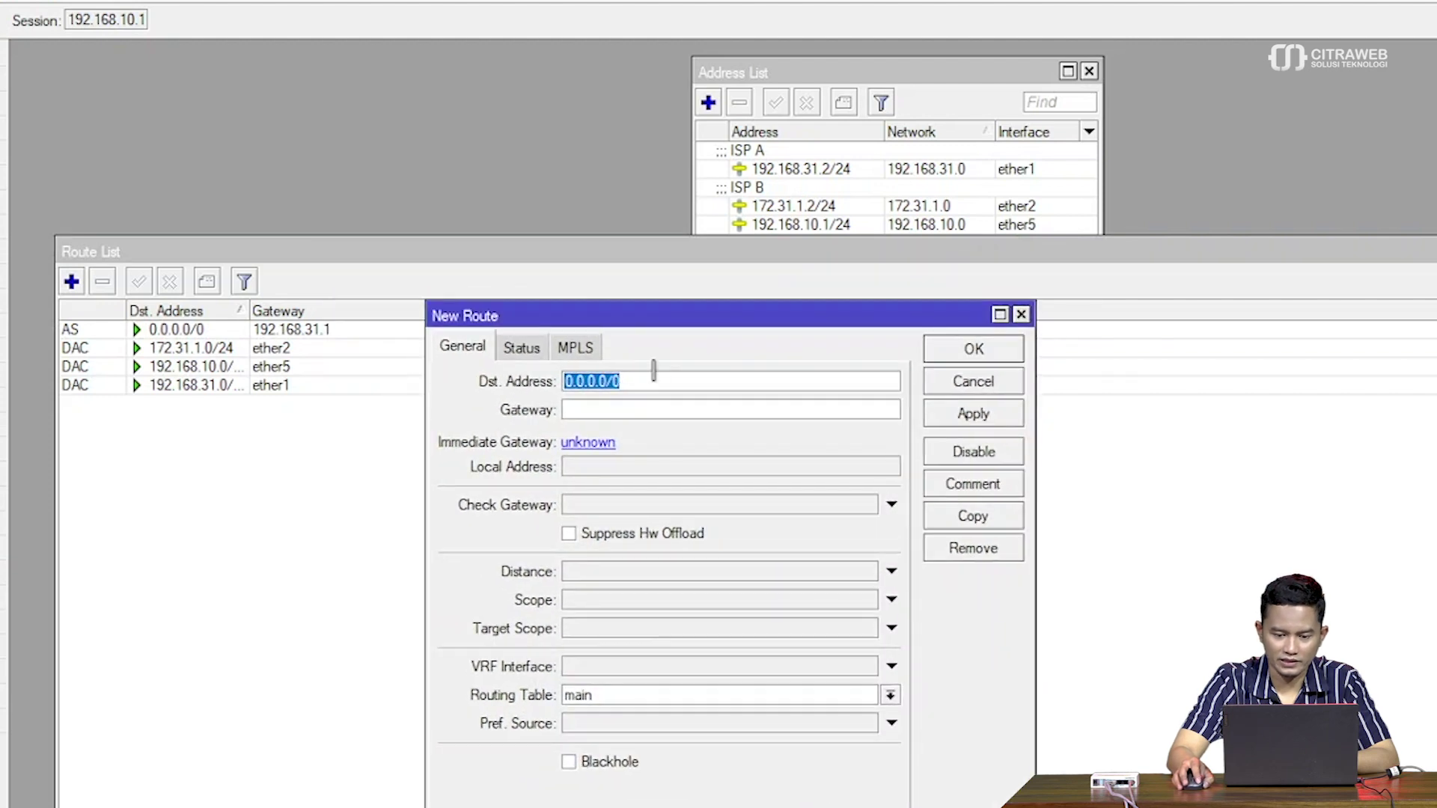
pyautogui.click(654, 380)
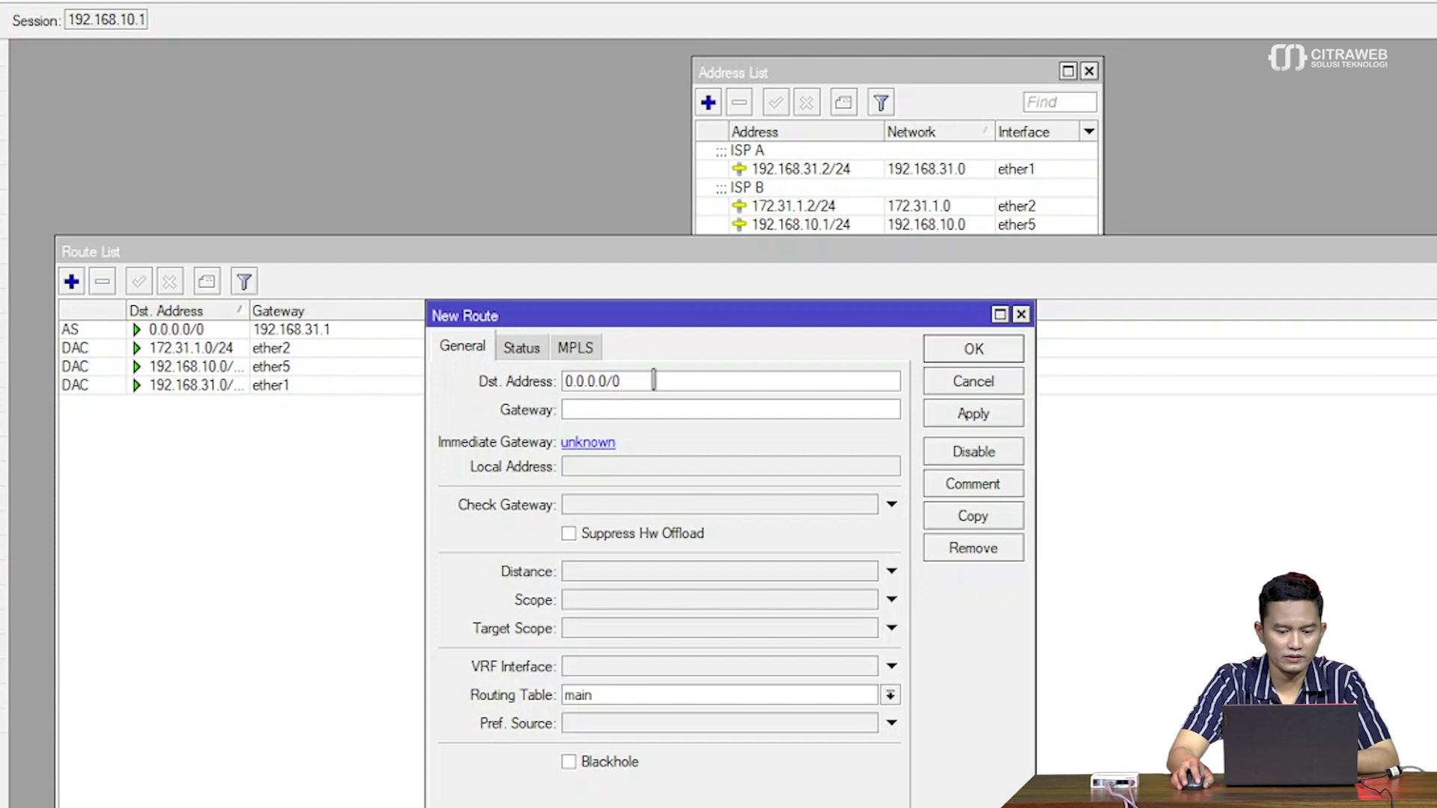
pyautogui.click(648, 406)
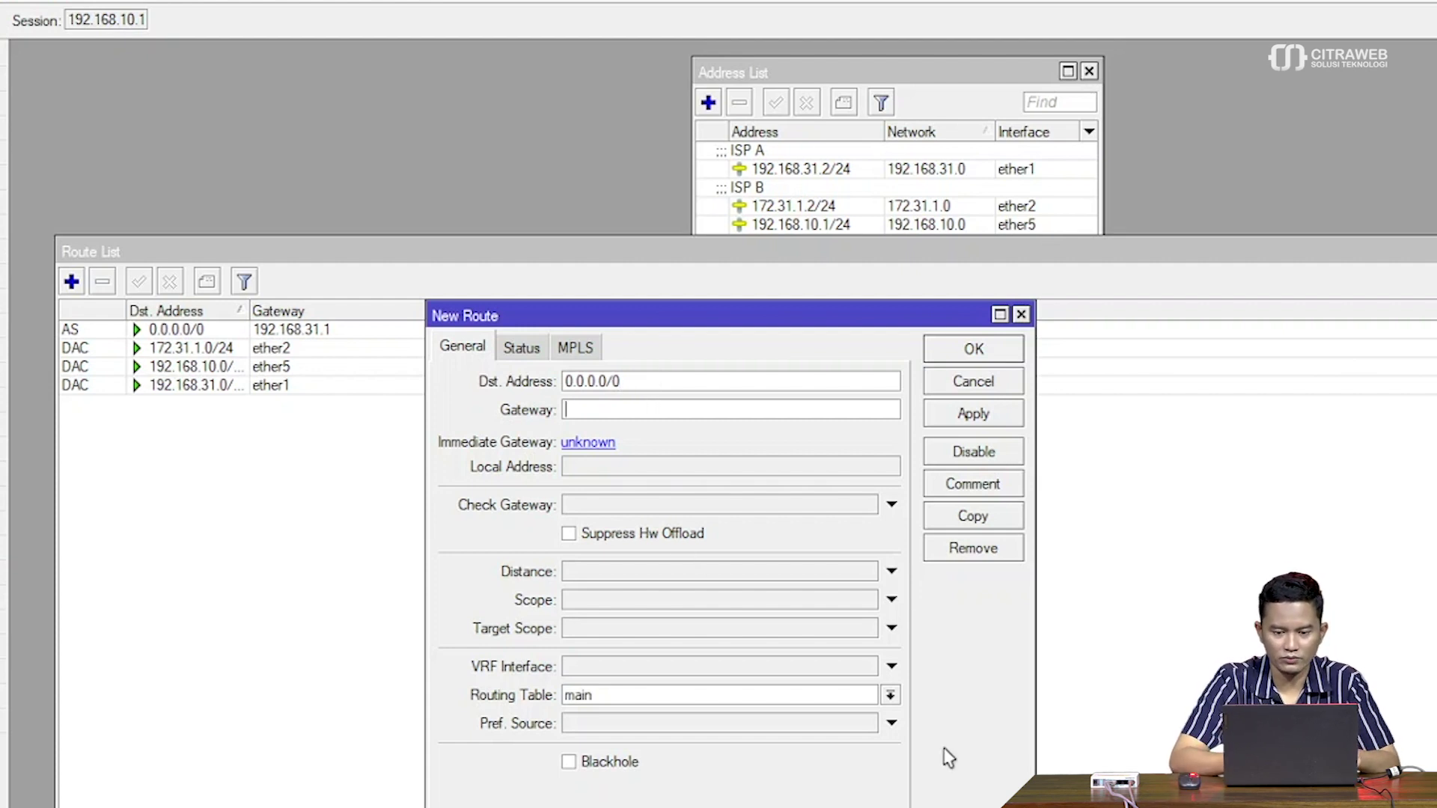
pyautogui.write('1')
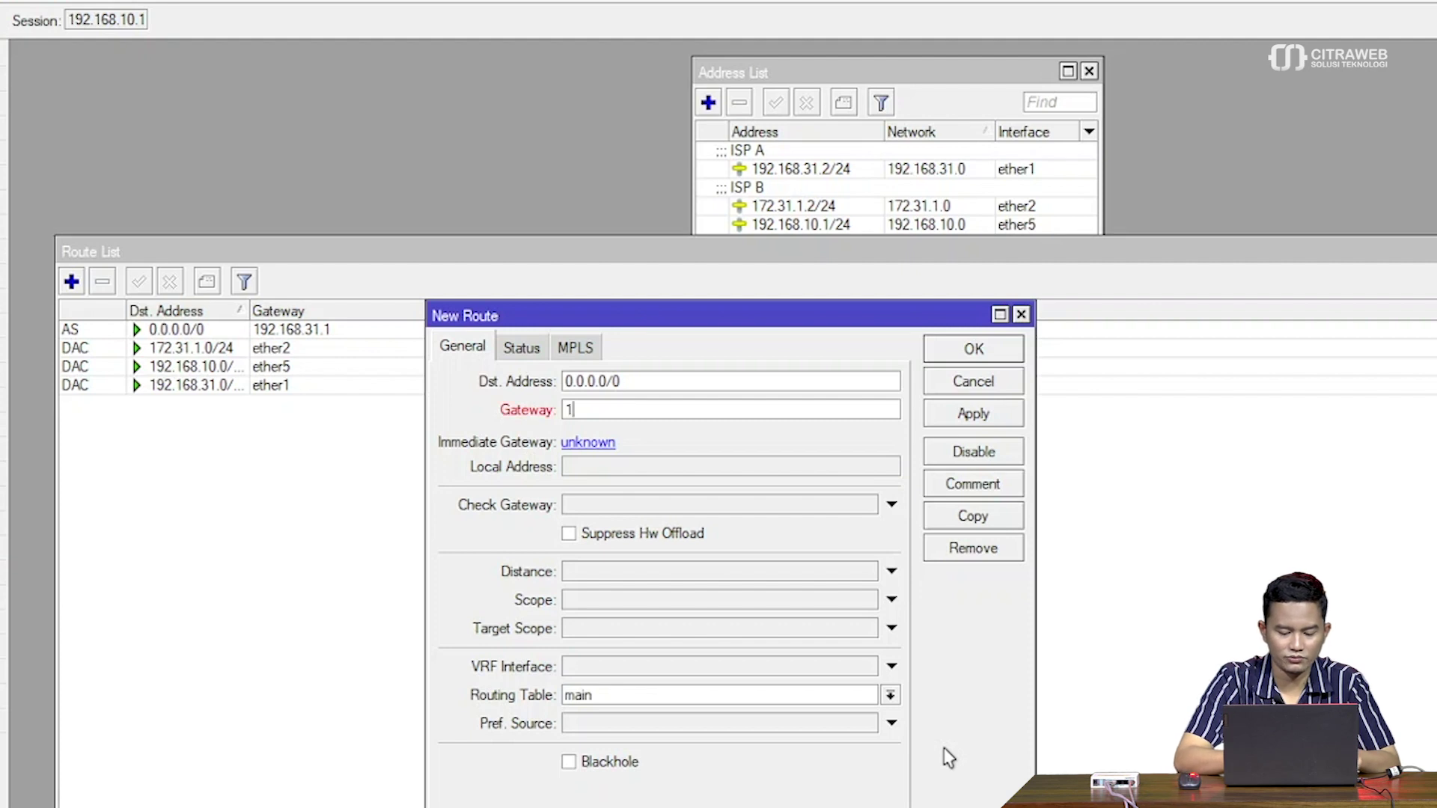
pyautogui.write('72.3')
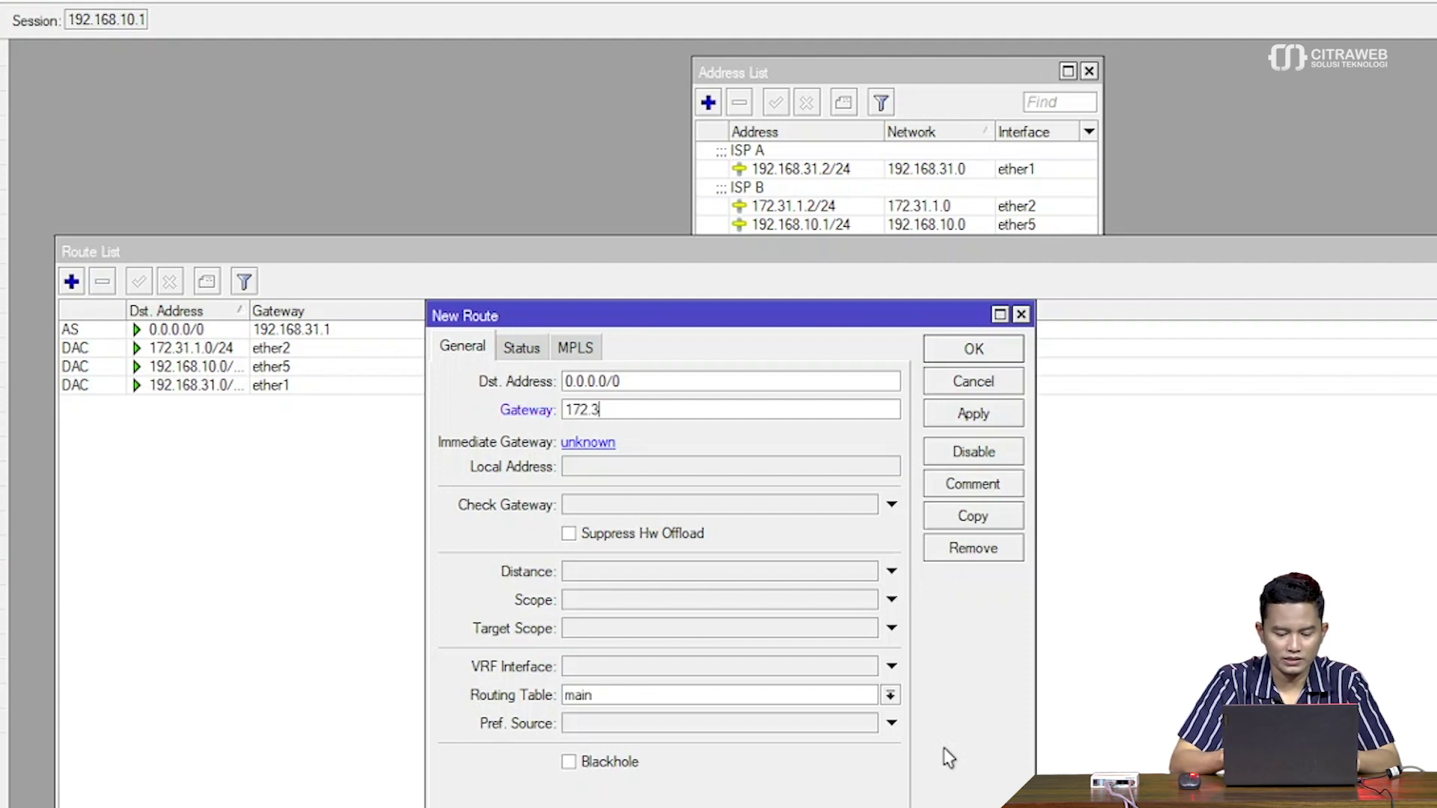
pyautogui.write('1.1.1')
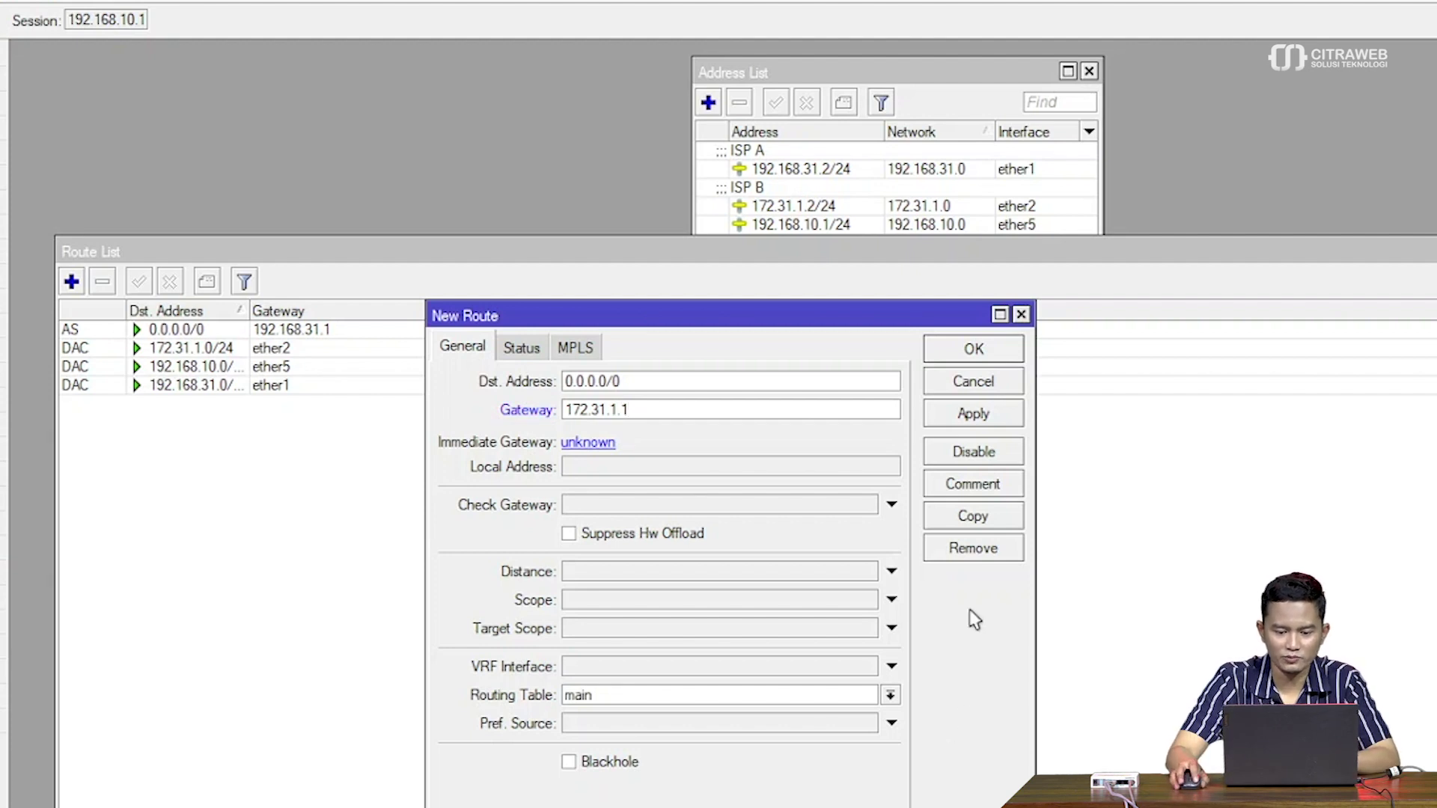
pyautogui.click(970, 355)
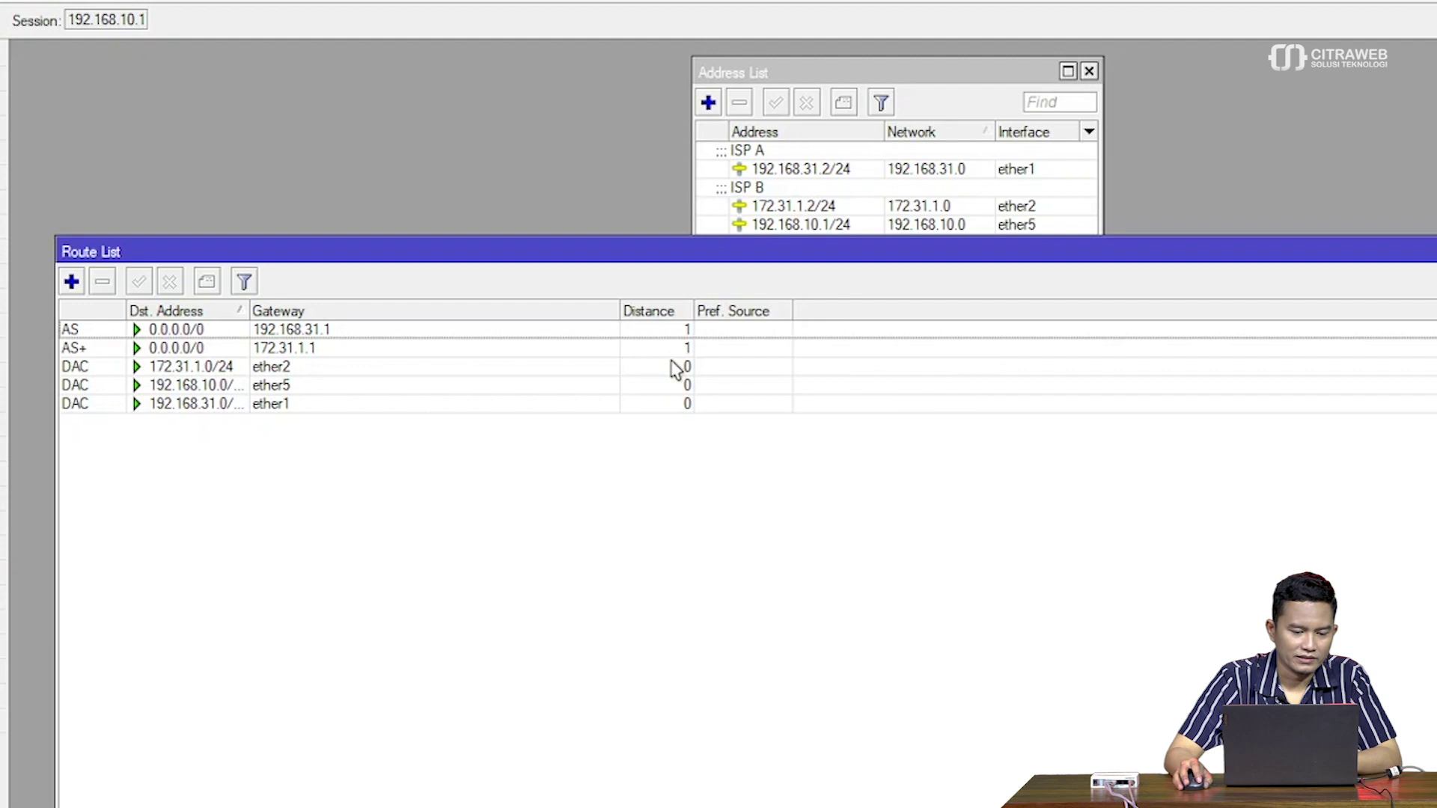
# - Label the default route through gateway 192.168.31.1 with the comment "ke ISPA"
pyautogui.moveTo(244, 255); pyautogui.dragTo(285, 221)
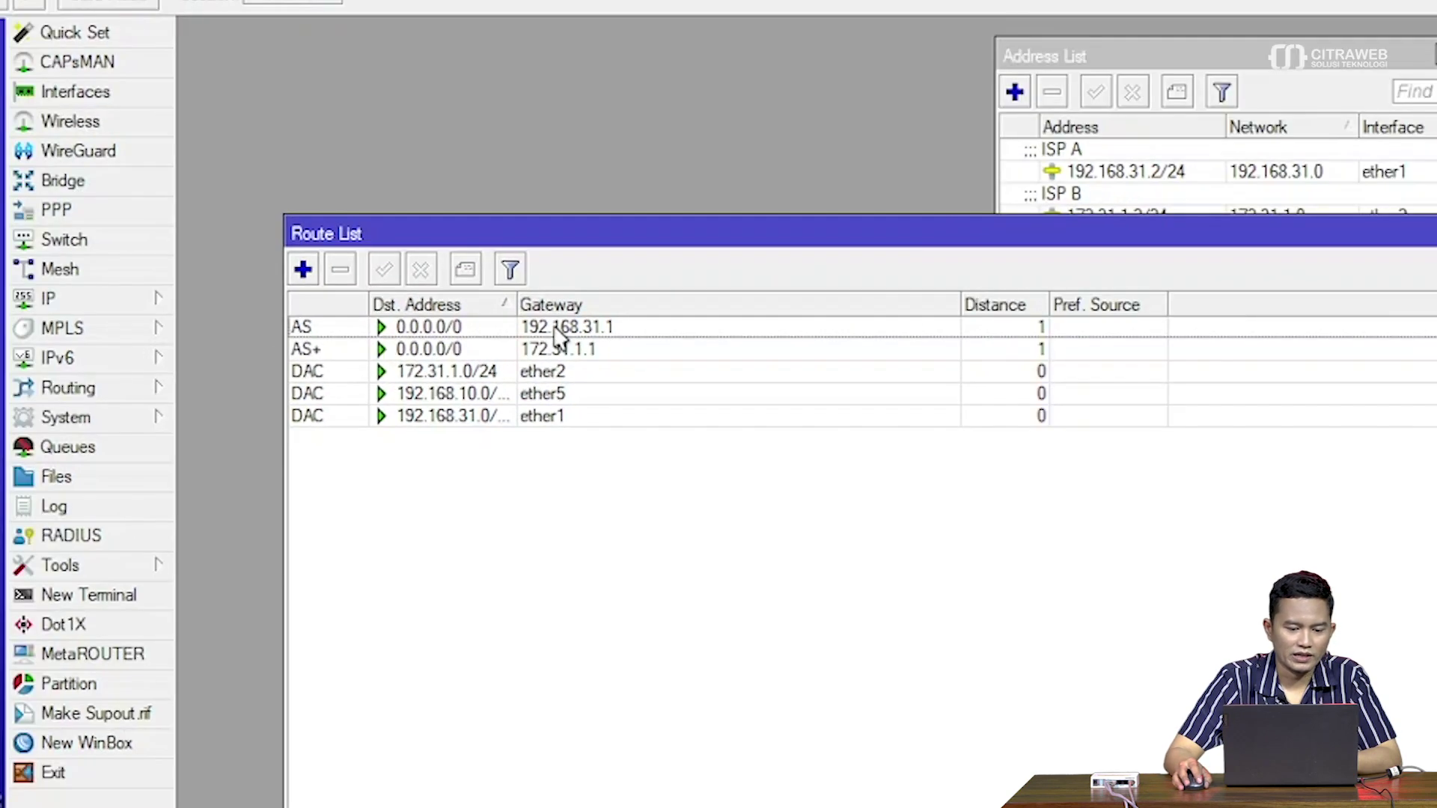
pyautogui.click(556, 330)
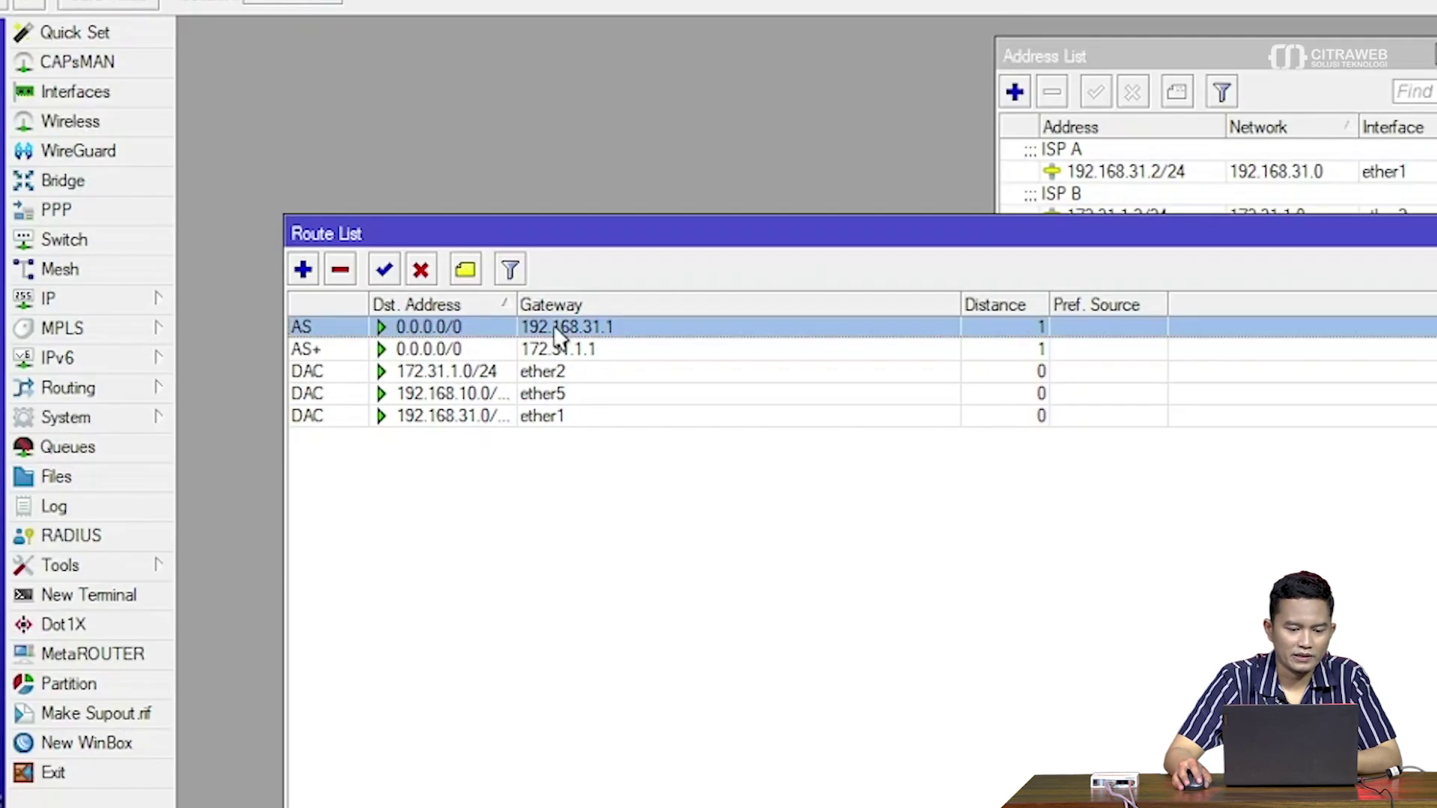
pyautogui.click(467, 273)
pyautogui.write('ke ISPA')
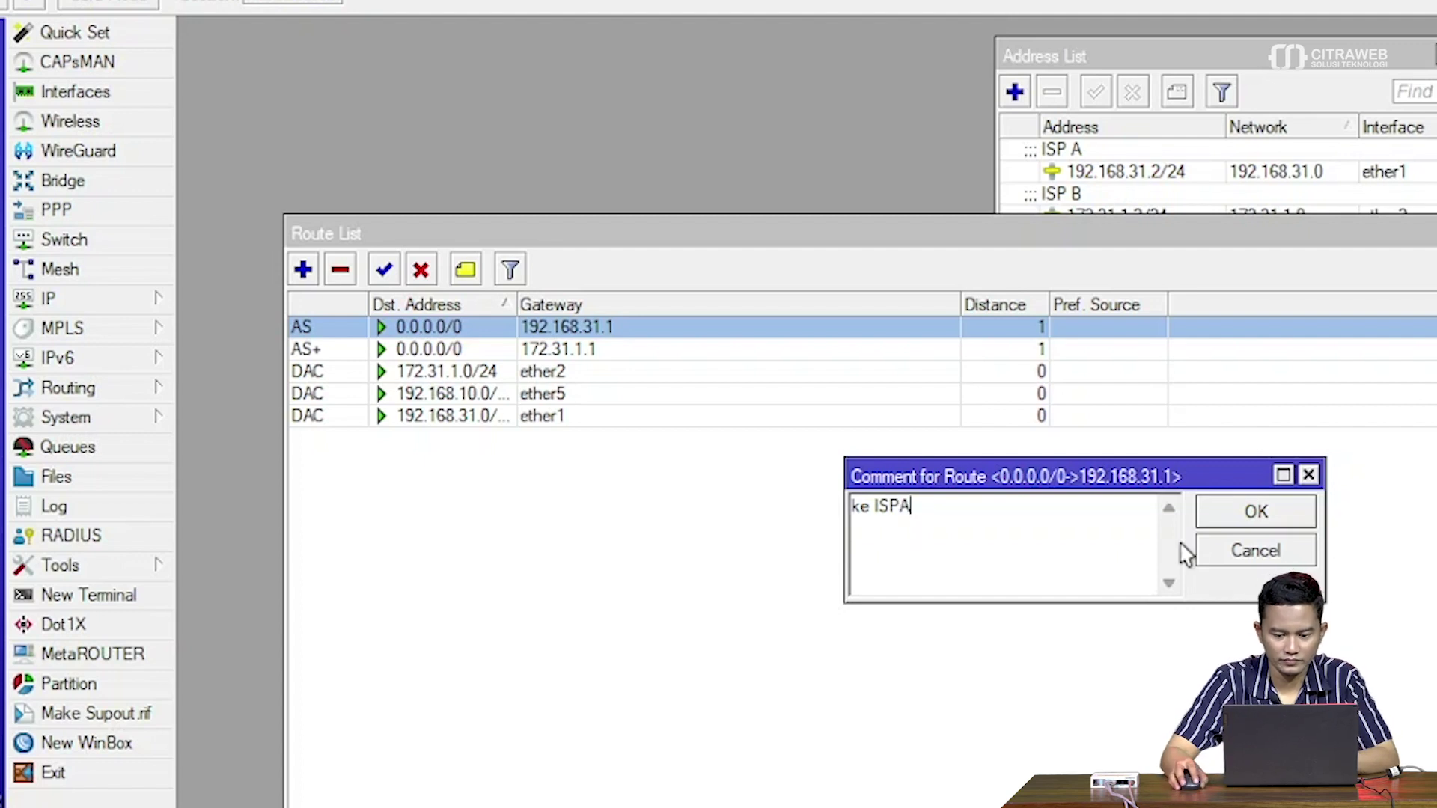
pyautogui.click(1299, 522)
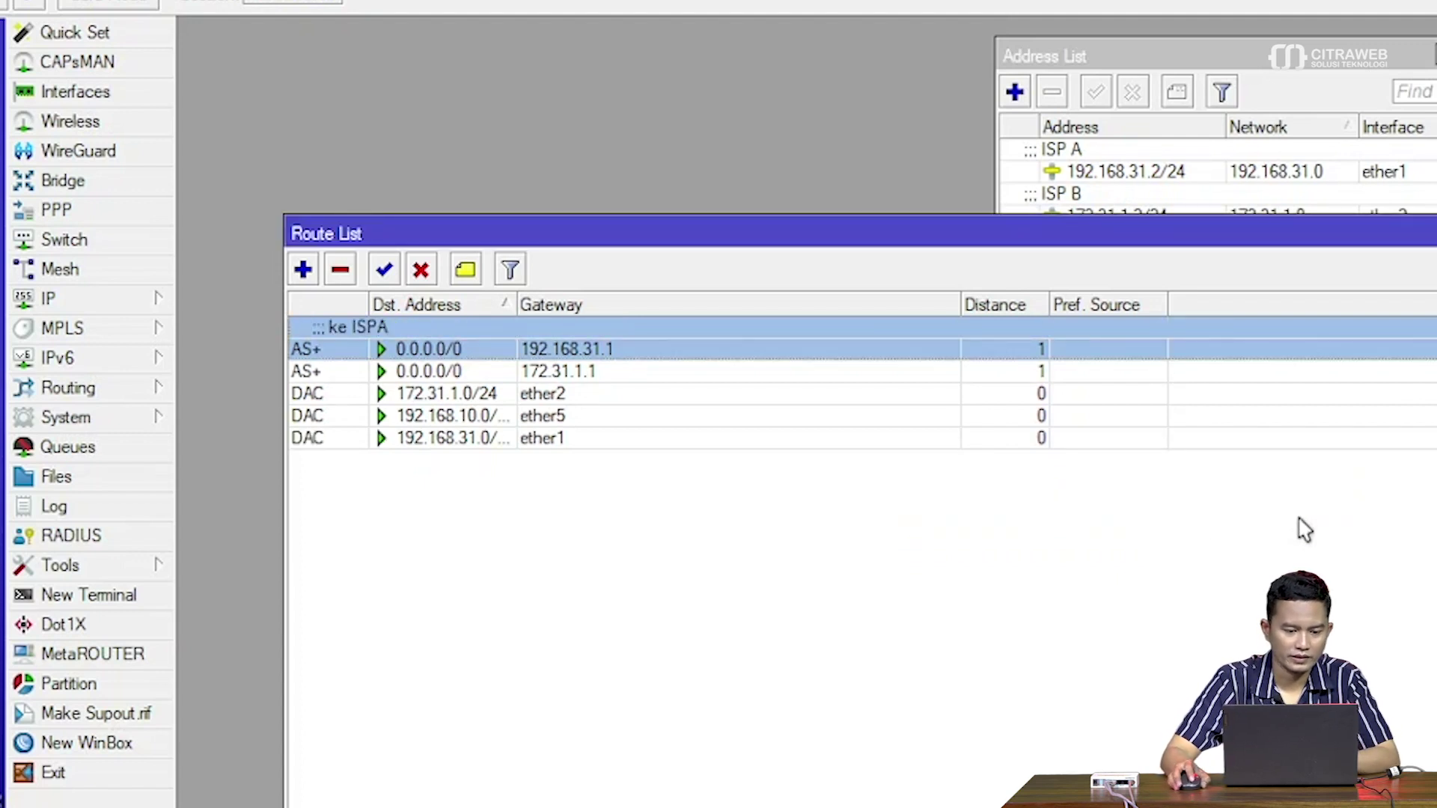
# - Label the default route through gateway 172.31.1.1 with the comment "ke ISP B"
pyautogui.click(586, 374)
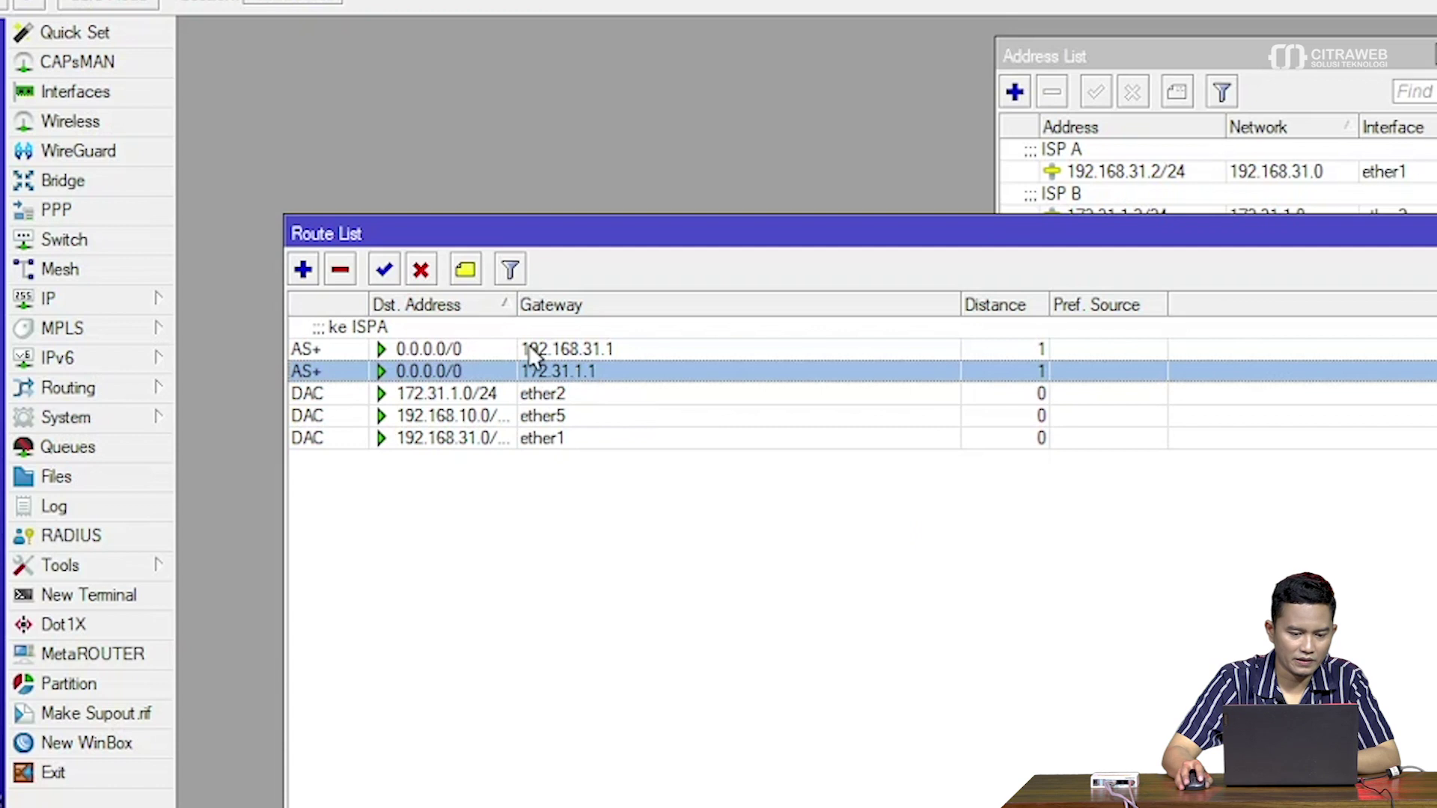
pyautogui.click(465, 270)
pyautogui.write('ke ')
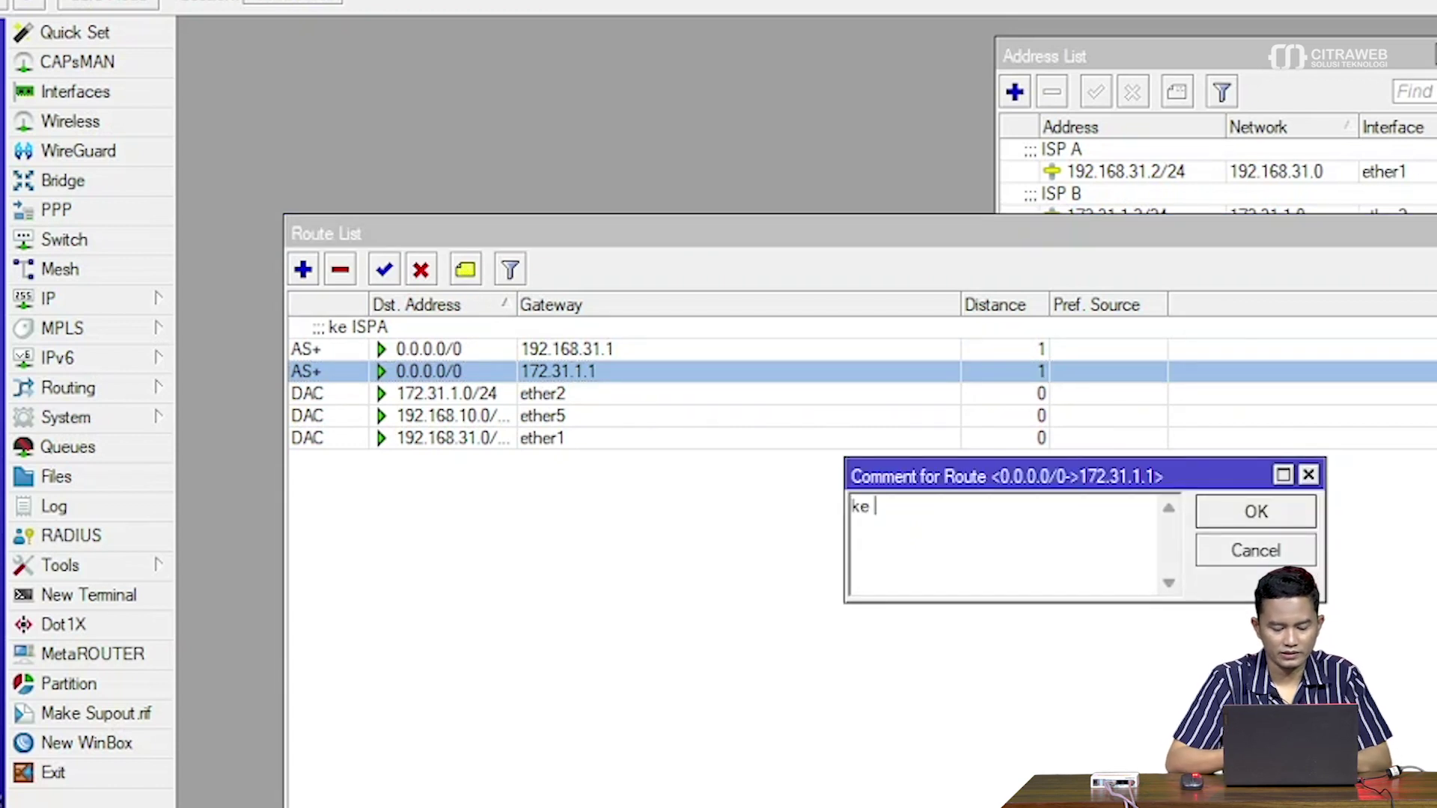
pyautogui.write('ISP B')
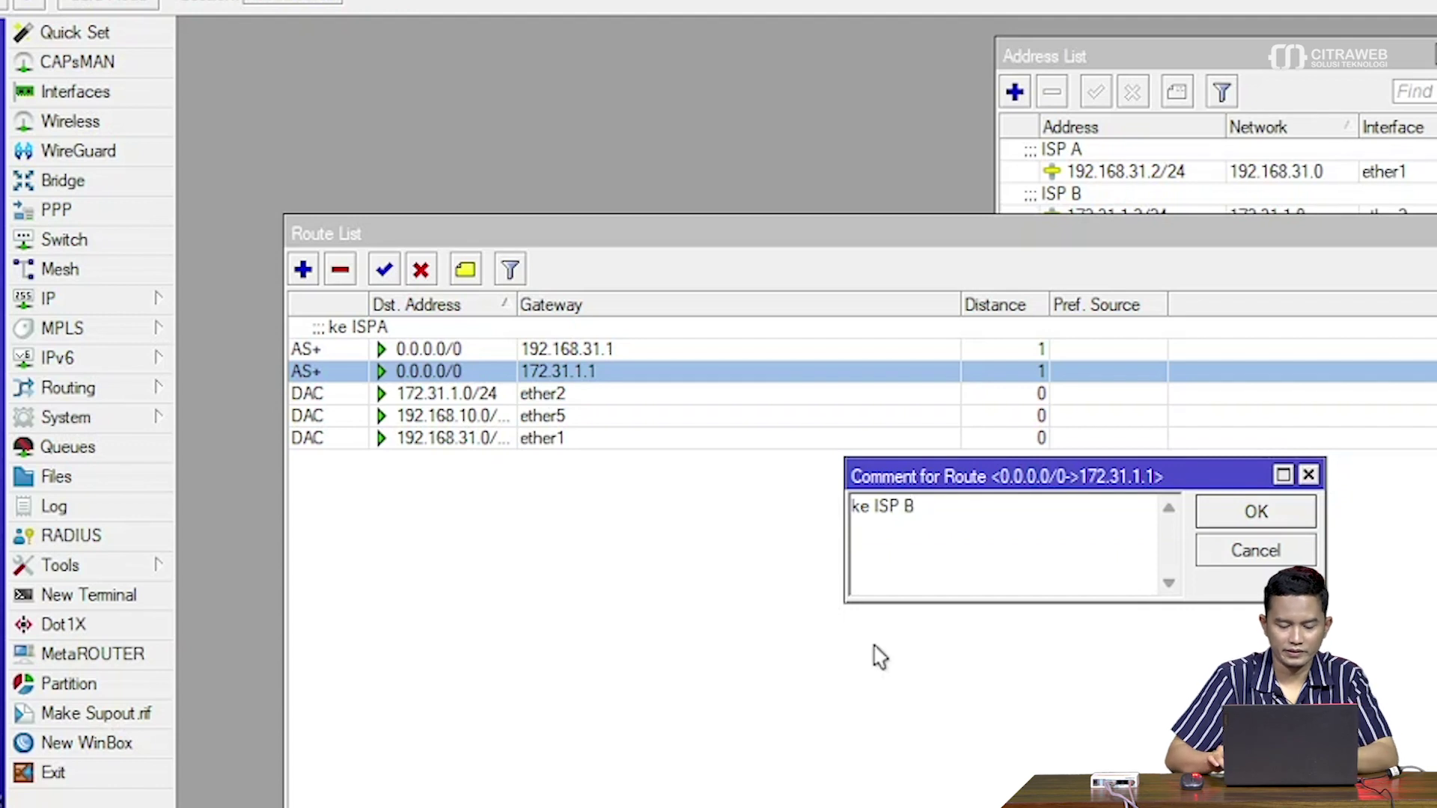
pyautogui.press('Return')
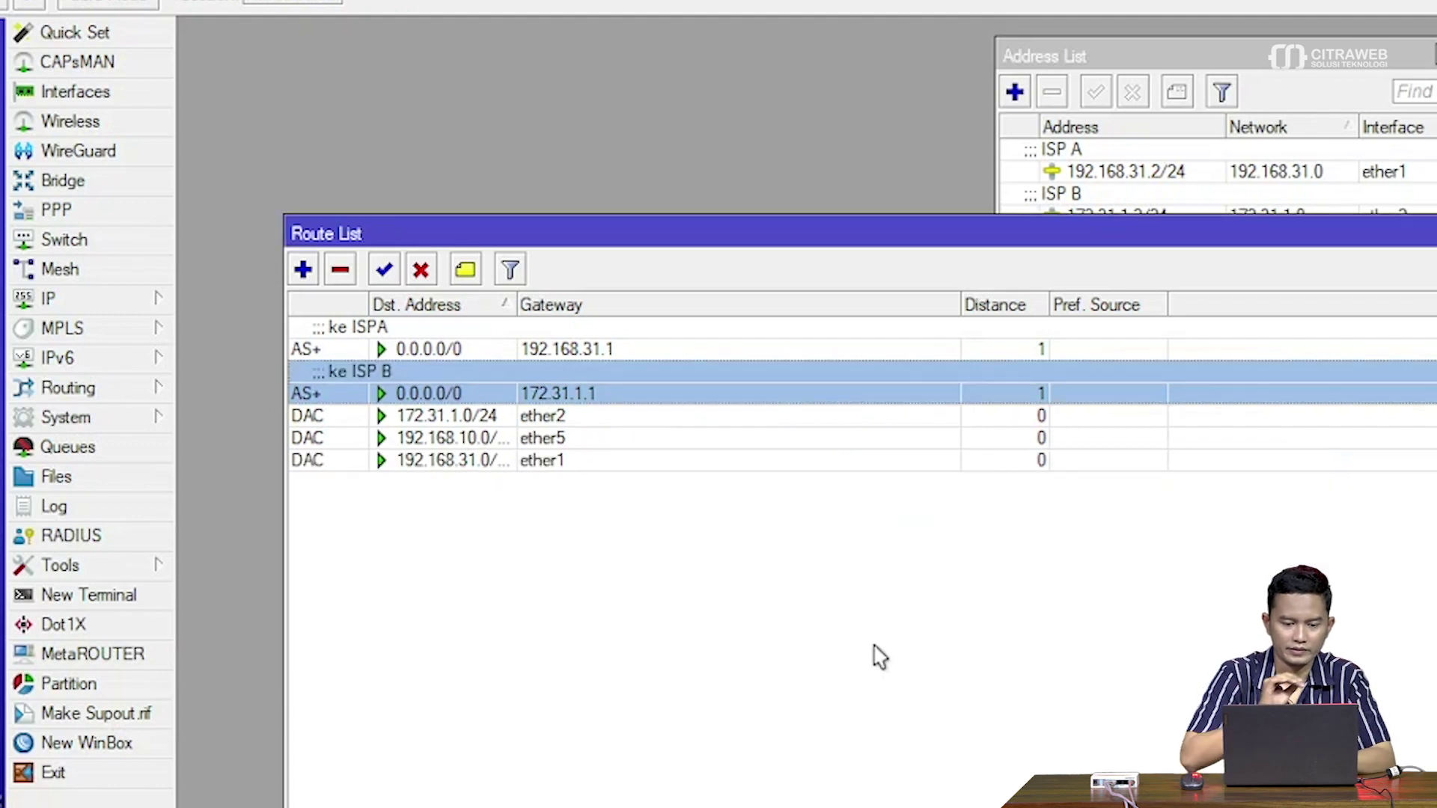
# - Compare the flags, gateways and distances of the two default routes to ISP A and ISP B in the route list
pyautogui.moveTo(910, 233); pyautogui.dragTo(912, 213)
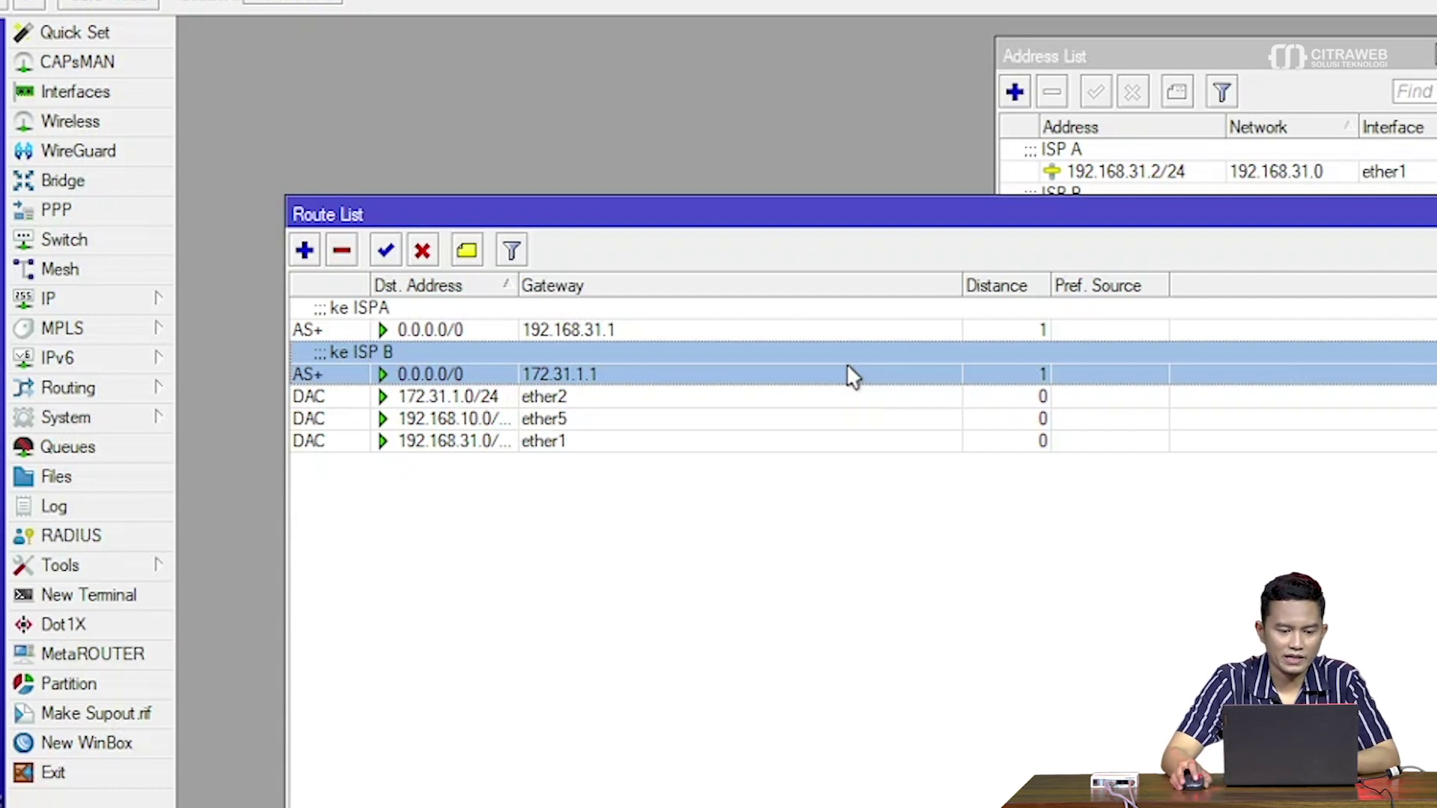
pyautogui.moveTo(601, 217); pyautogui.dragTo(618, 183)
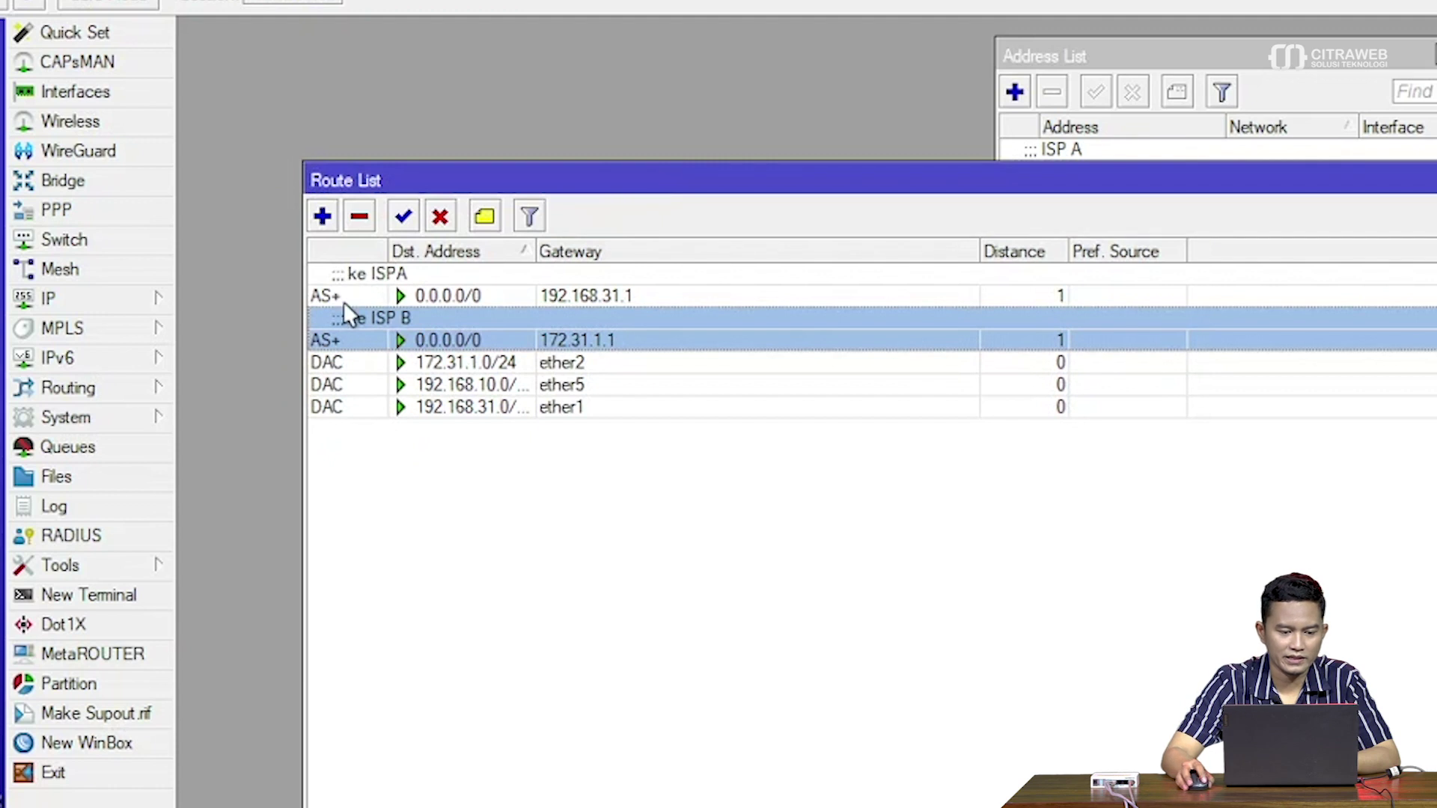
pyautogui.click(349, 298)
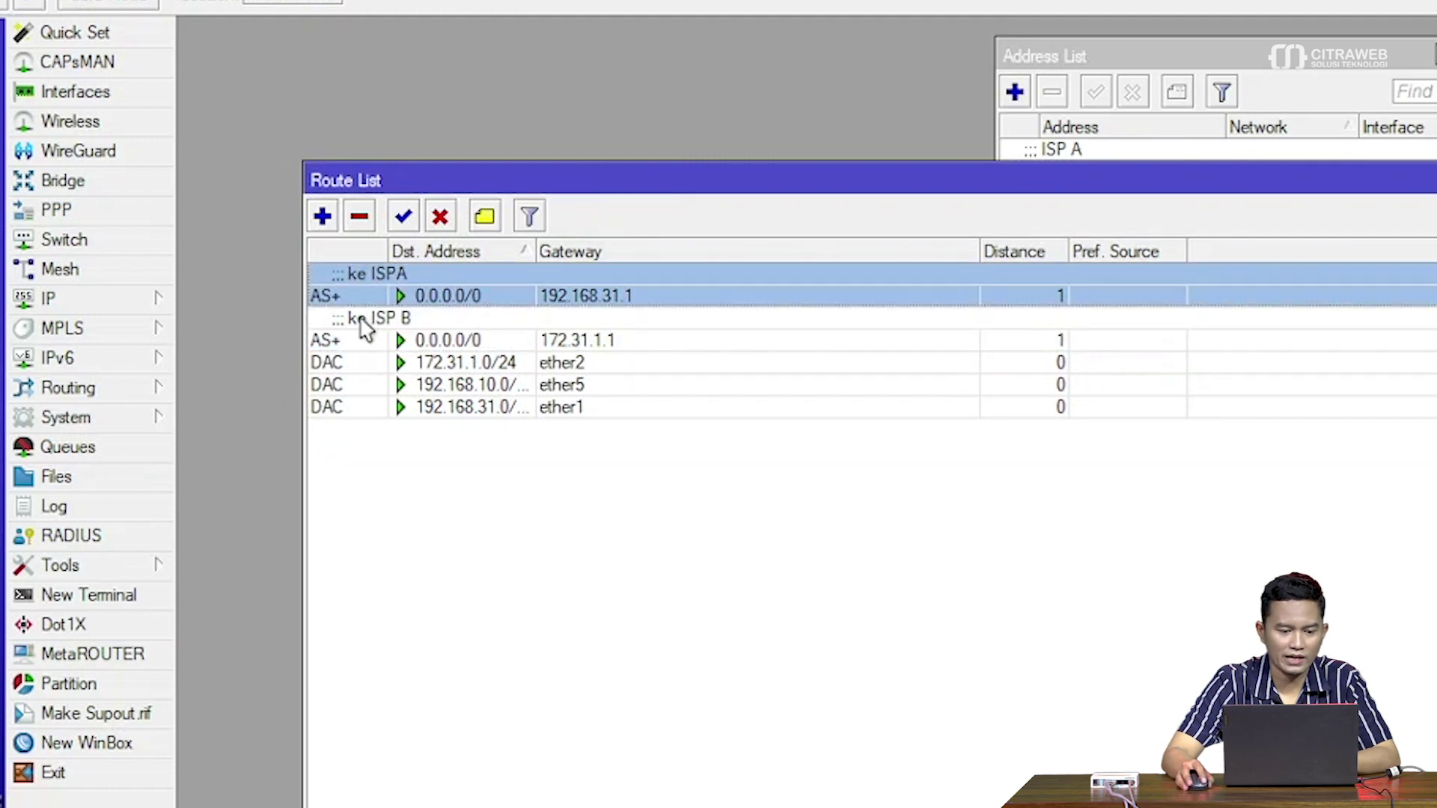
pyautogui.click(333, 348)
pyautogui.click(348, 295)
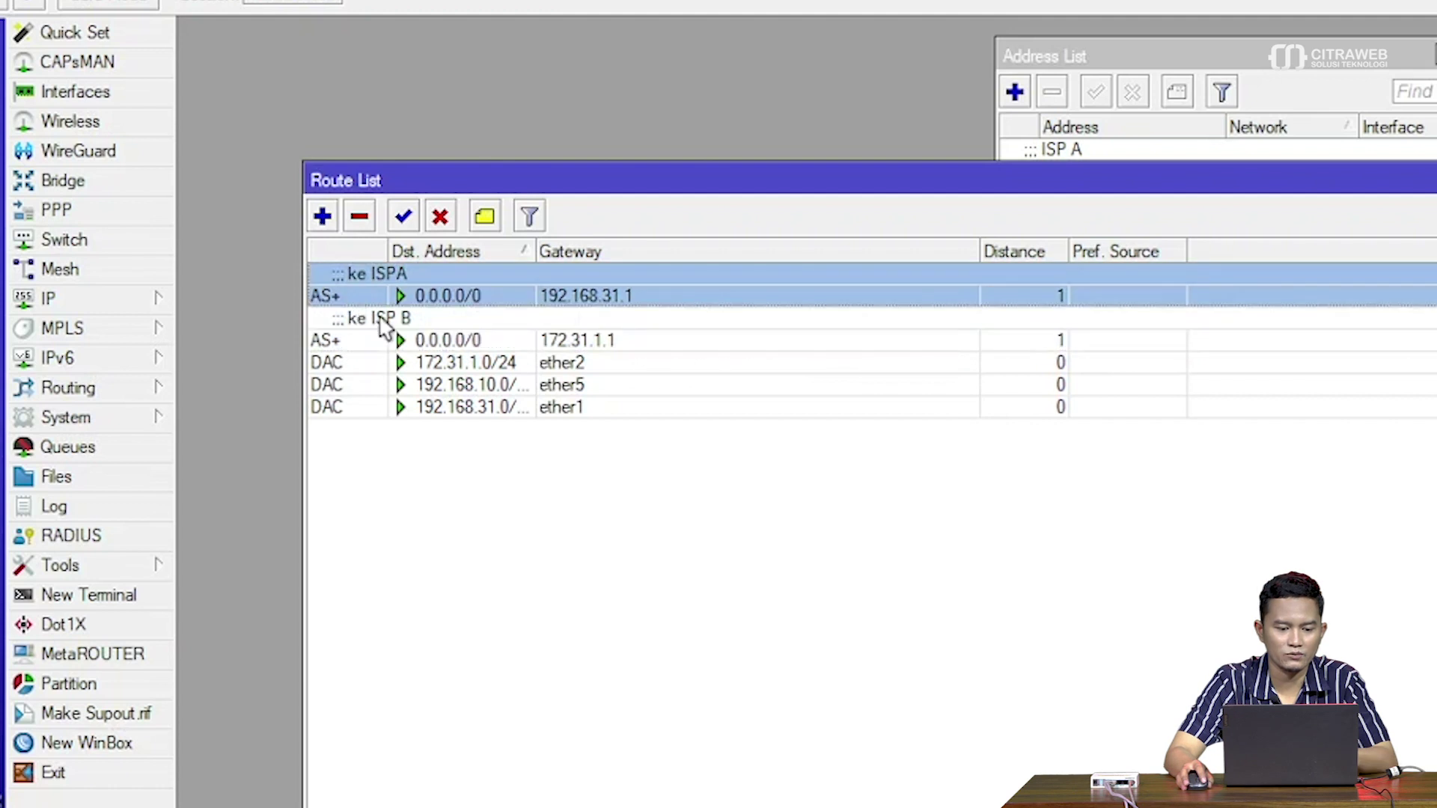
pyautogui.keyDown('ctrl'); pyautogui.click(392, 339); pyautogui.keyUp('ctrl')
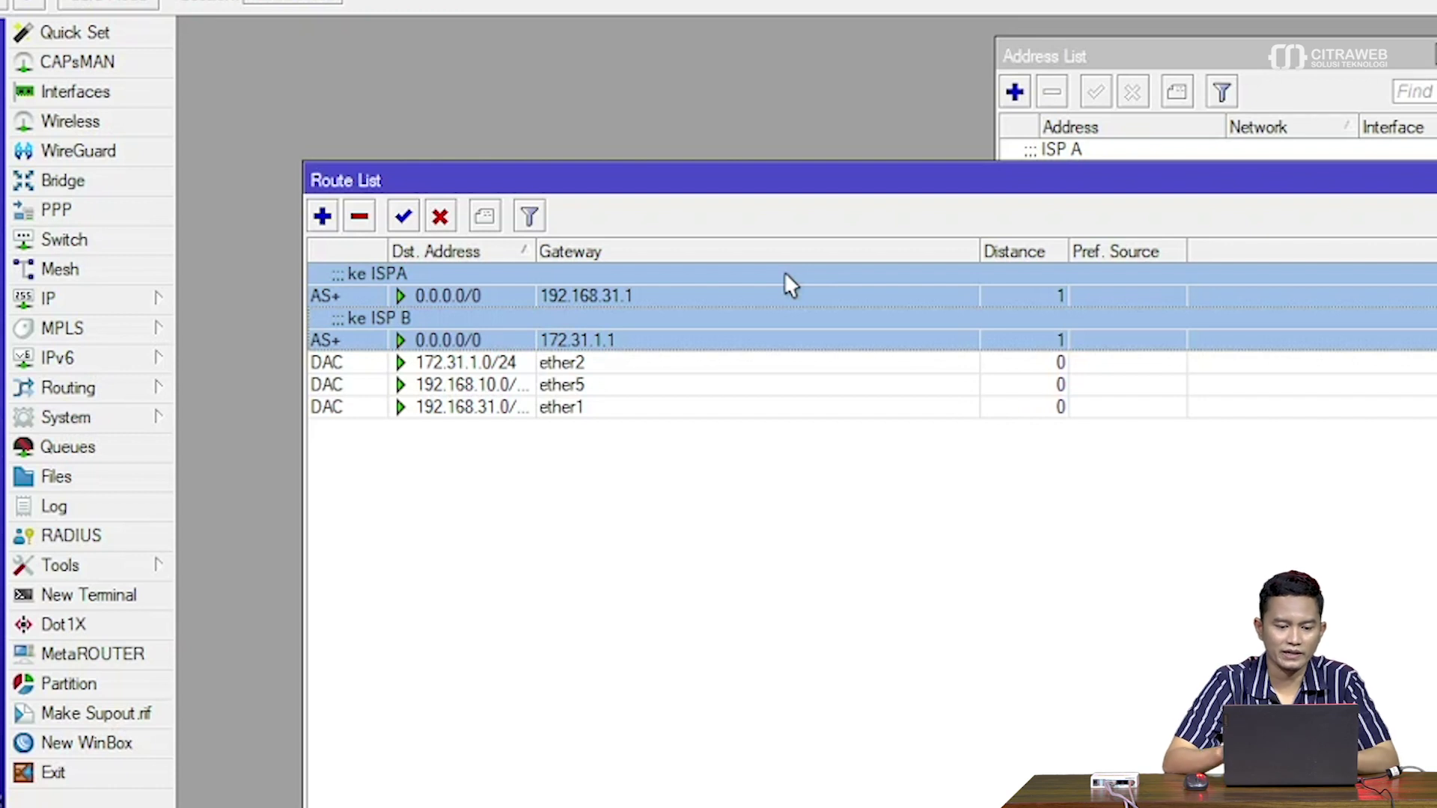
pyautogui.click(770, 344)
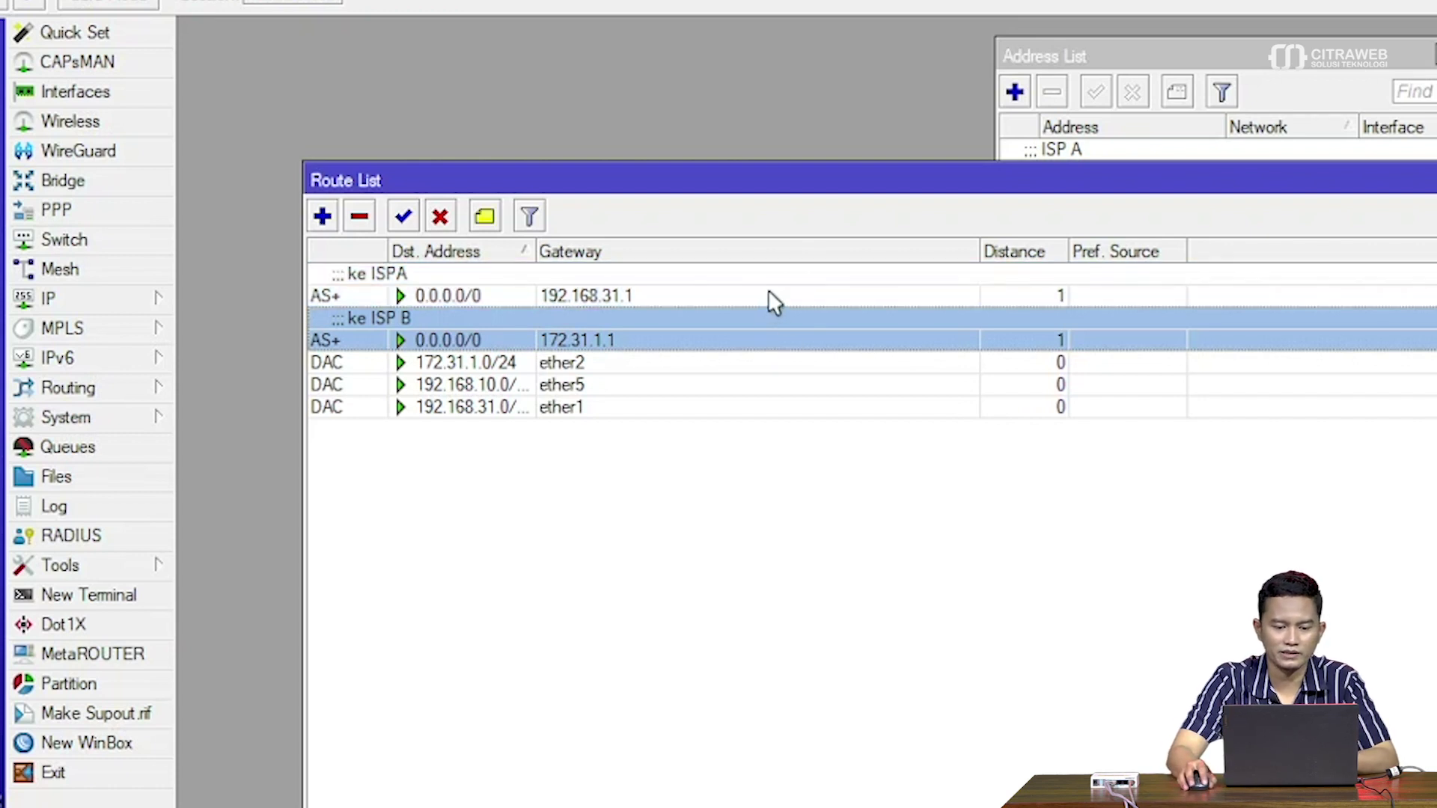
pyautogui.click(768, 293)
pyautogui.click(785, 334)
pyautogui.click(786, 294)
pyautogui.click(771, 329)
pyautogui.click(778, 300)
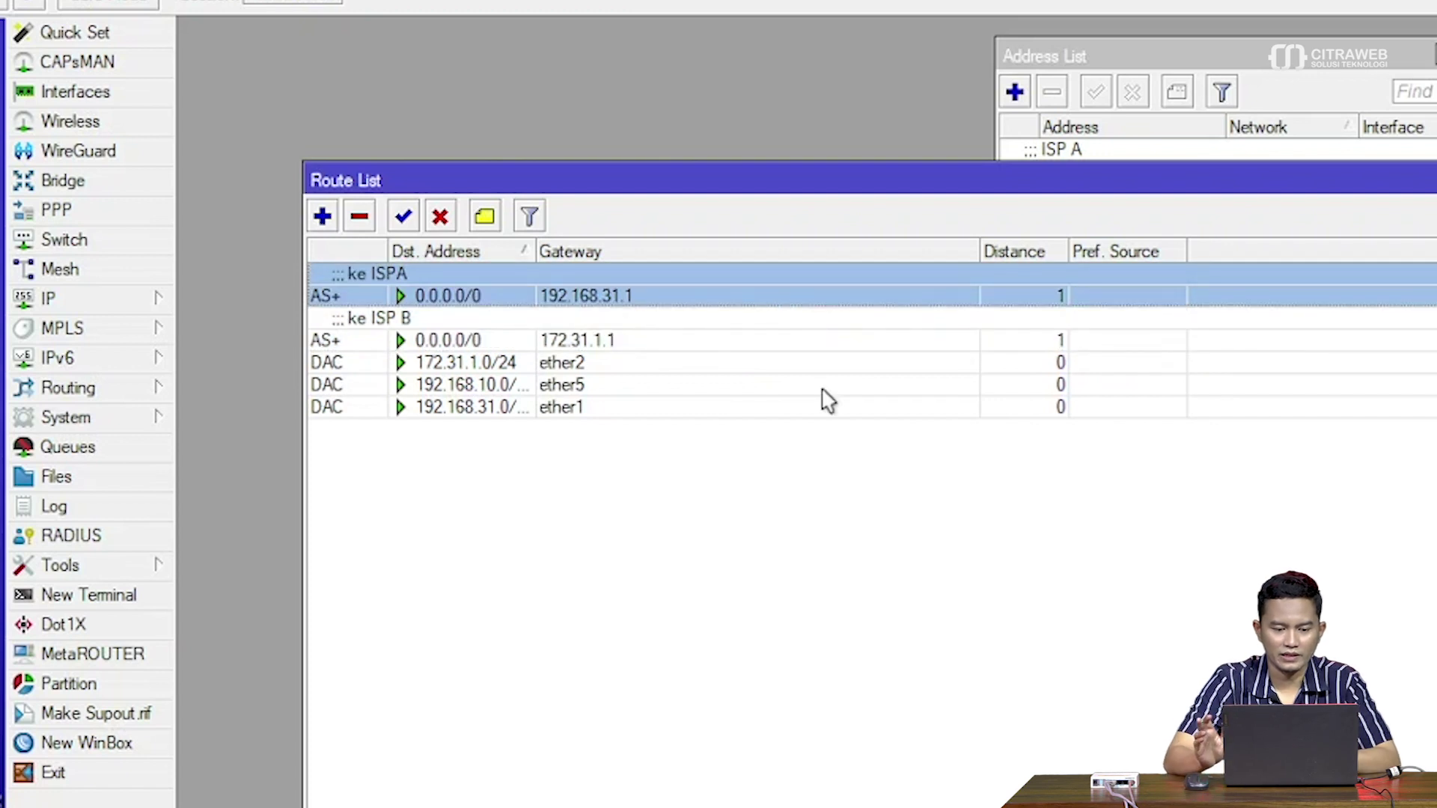
# - Check the gateway field of a blank new route and highlight both default routes together in the route list
pyautogui.click(322, 217)
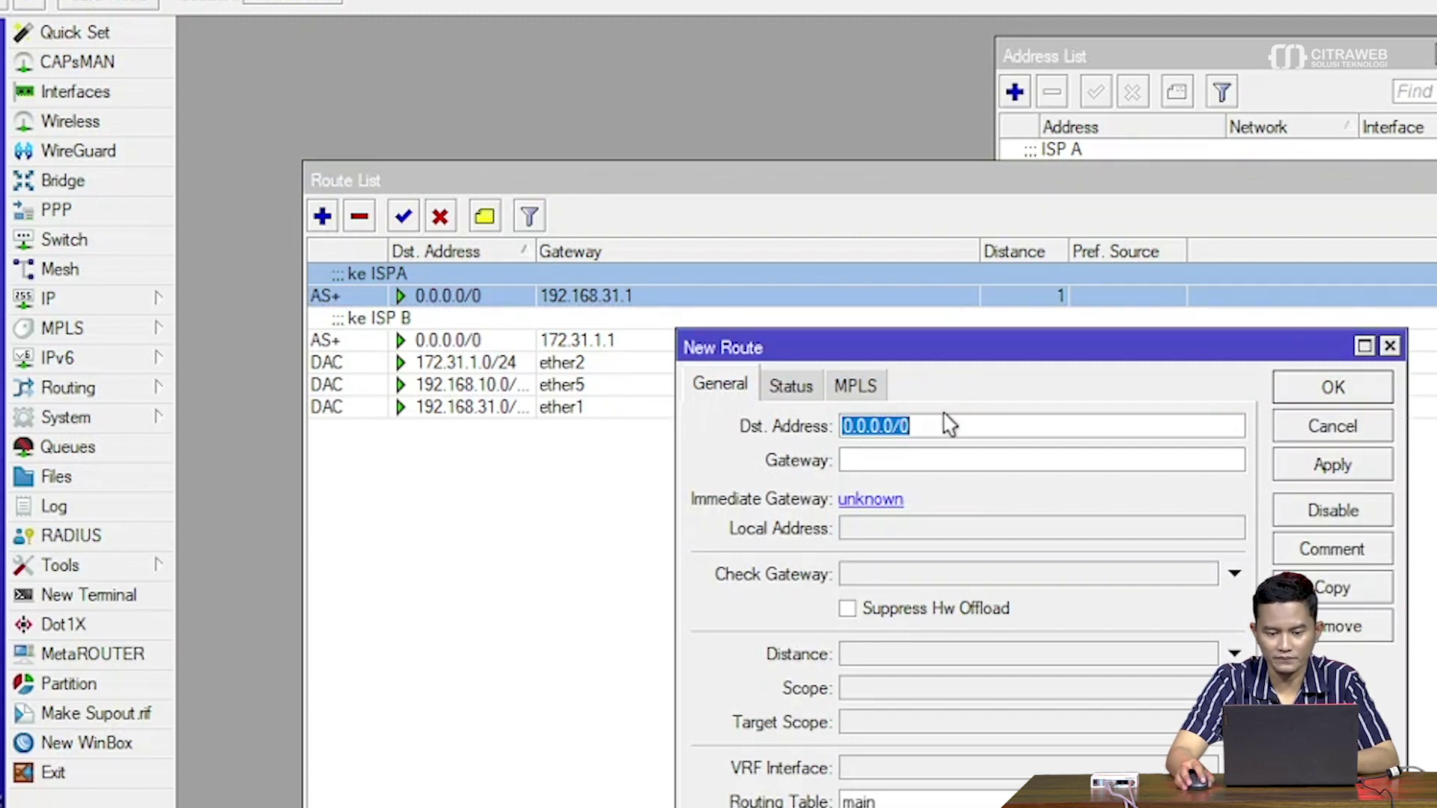
pyautogui.click(944, 458)
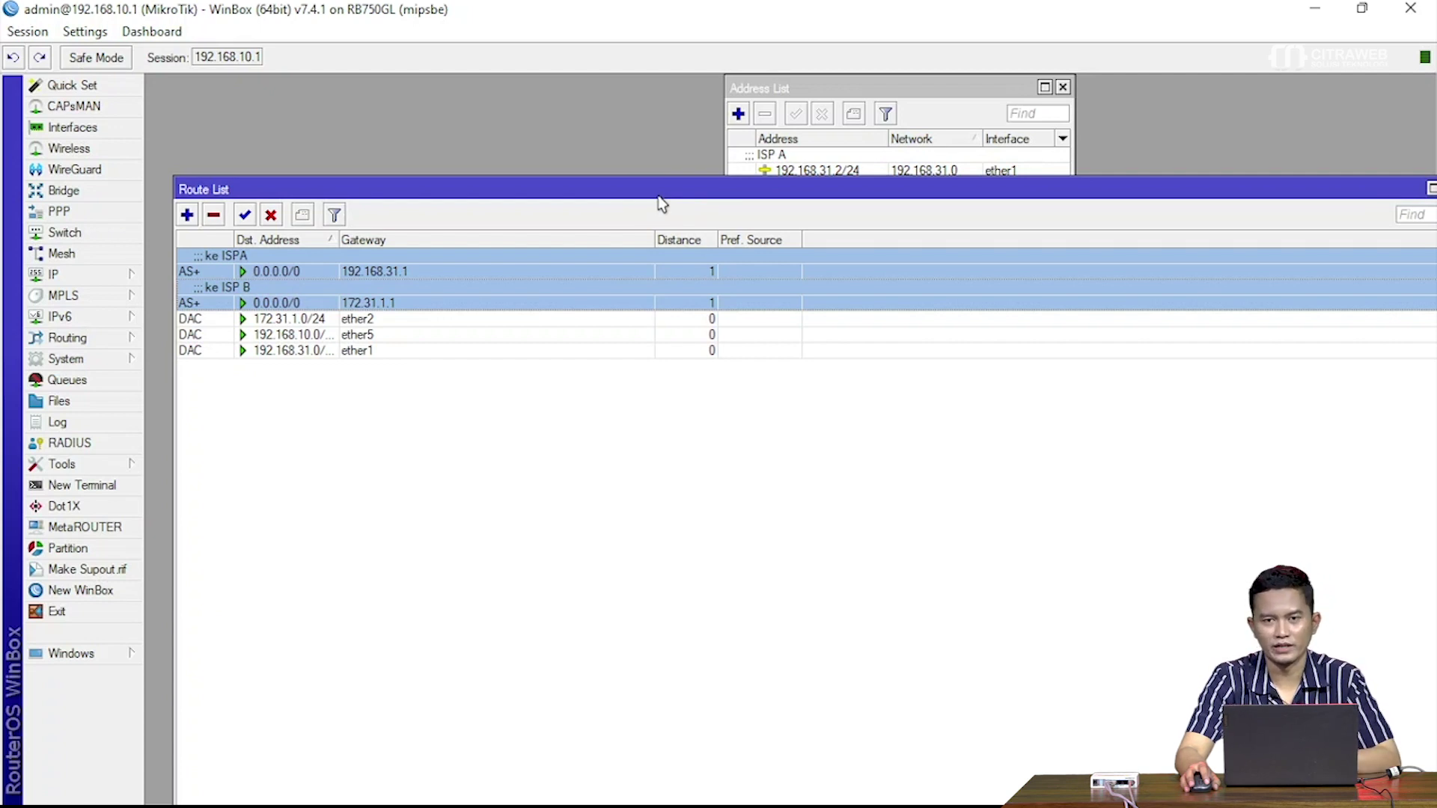
pyautogui.moveTo(662, 203); pyautogui.dragTo(657, 202)
pyautogui.click(666, 454)
pyautogui.click(666, 263)
pyautogui.keyDown('ctrl'); pyautogui.click(663, 292); pyautogui.keyUp('ctrl')
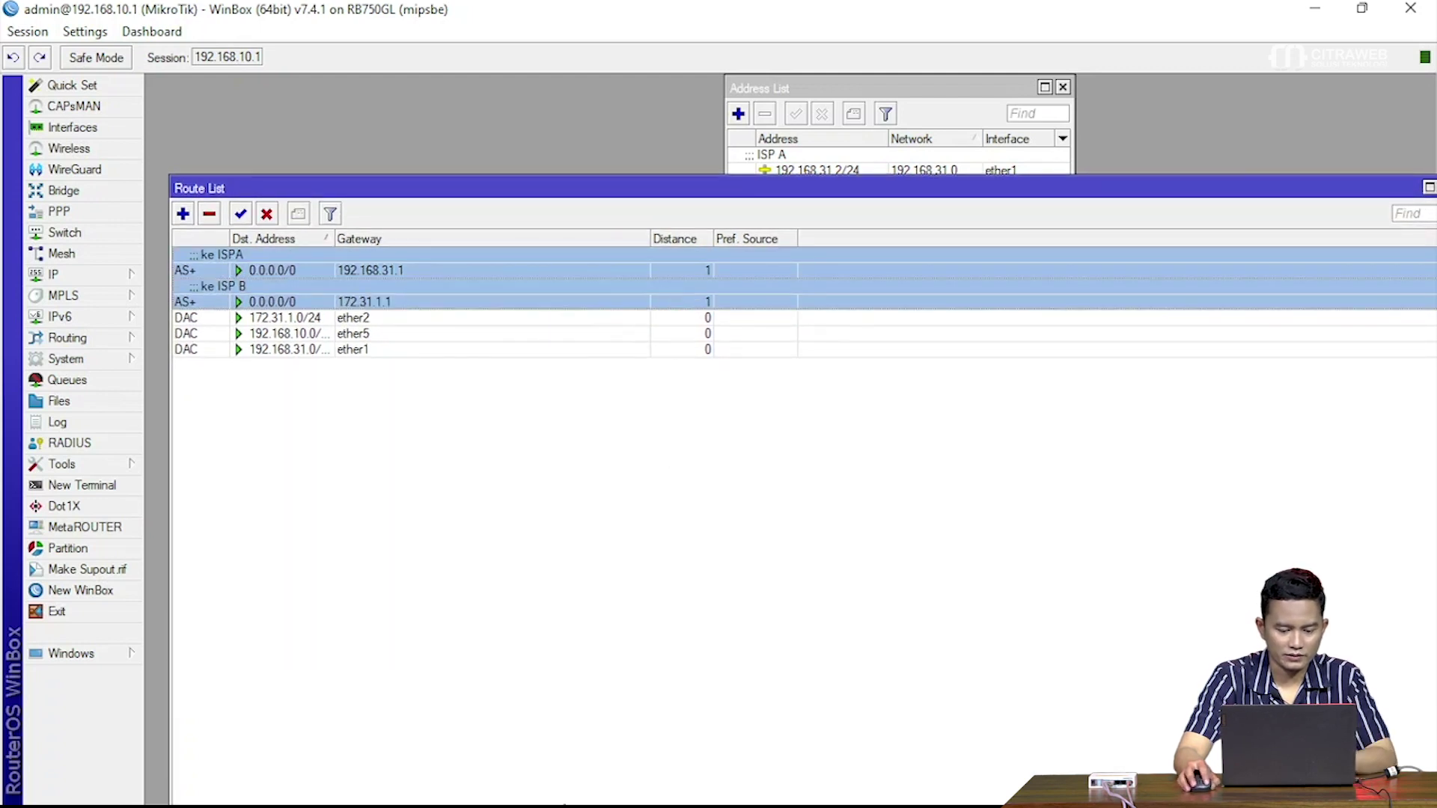
# - Open a Command Prompt and start a continuous ping to 1.1.1.1 with the -t option
pyautogui.moveTo(624, 793)
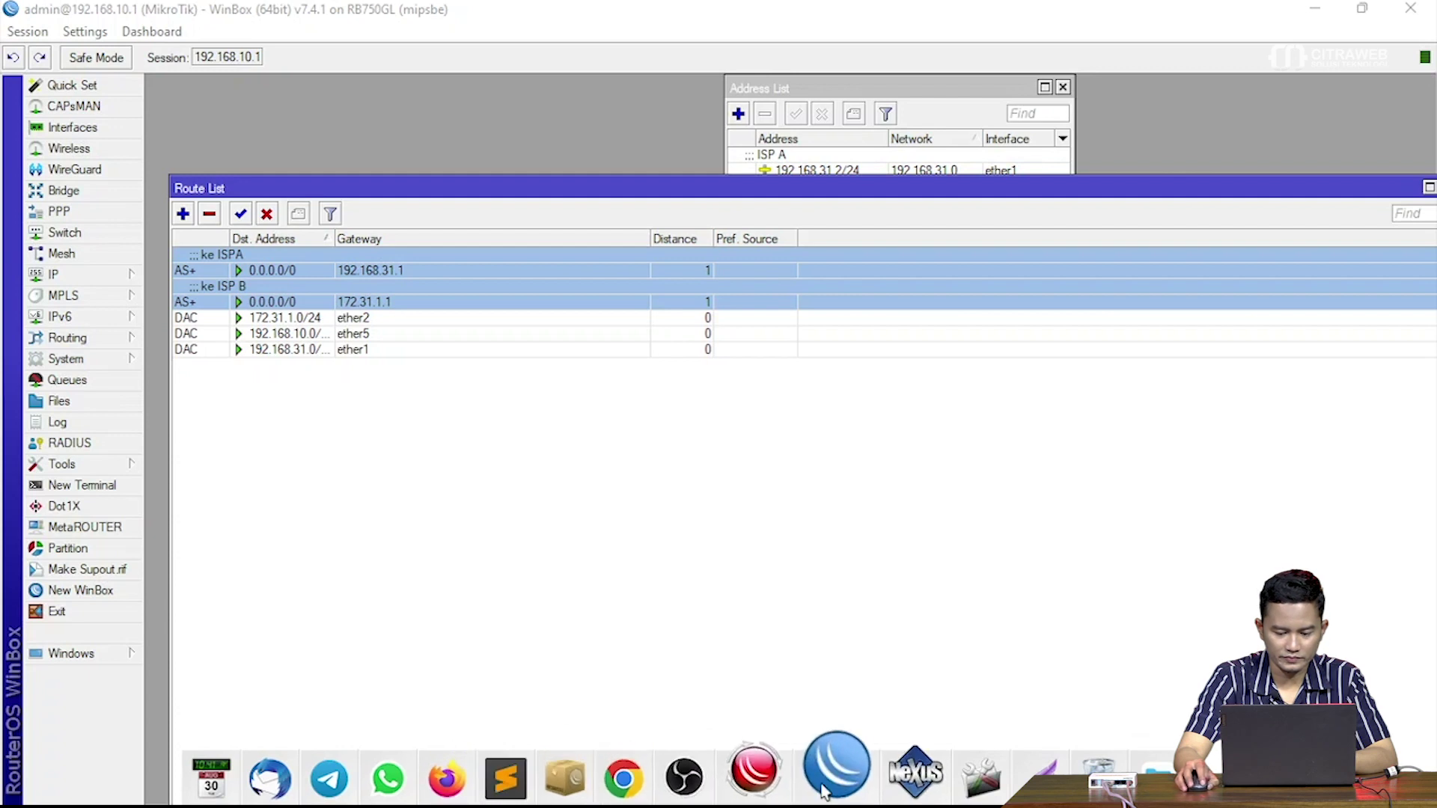
pyautogui.press('super')
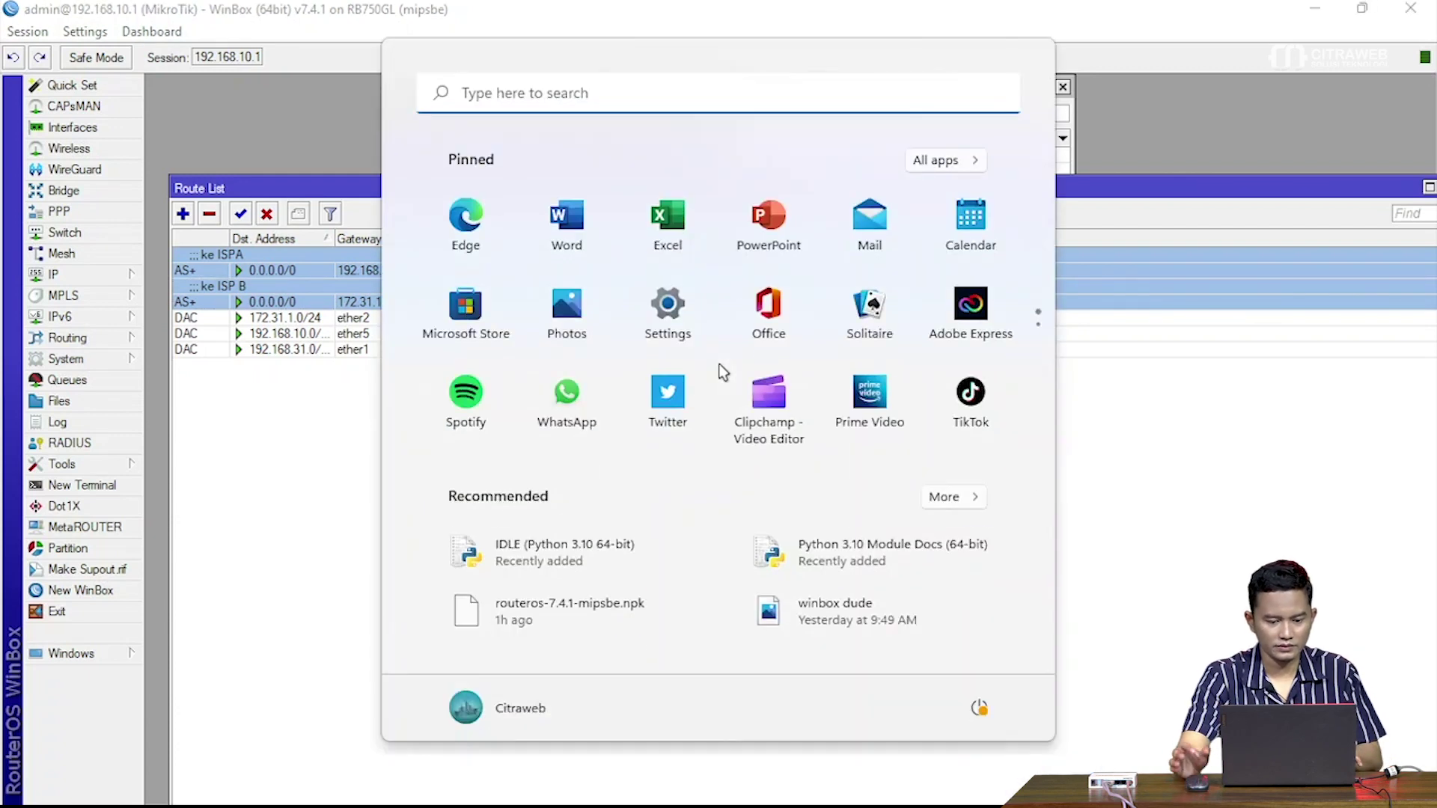
pyautogui.write('cmd')
pyautogui.press('Return')
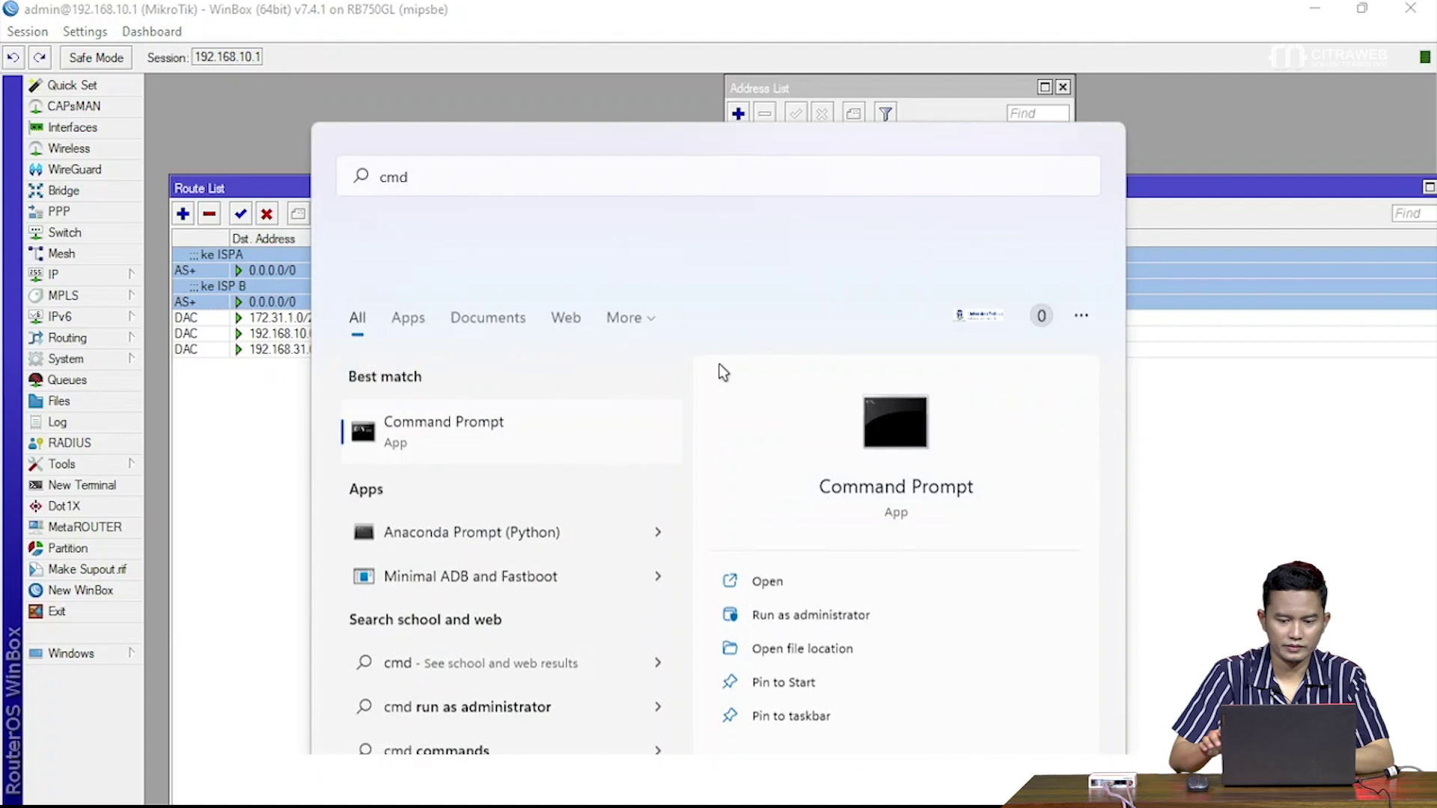
pyautogui.moveTo(573, 43); pyautogui.dragTo(872, 233)
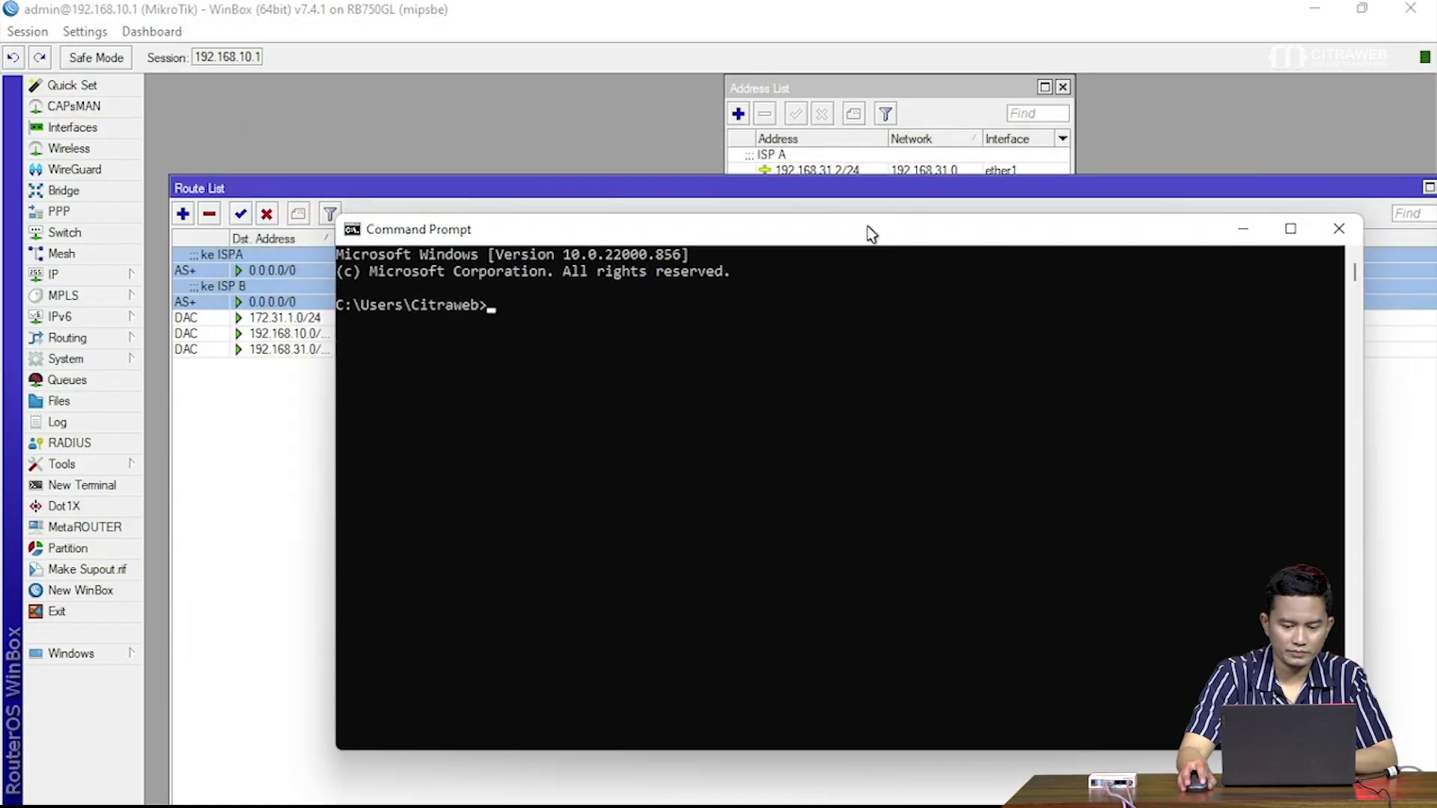
pyautogui.write('ping')
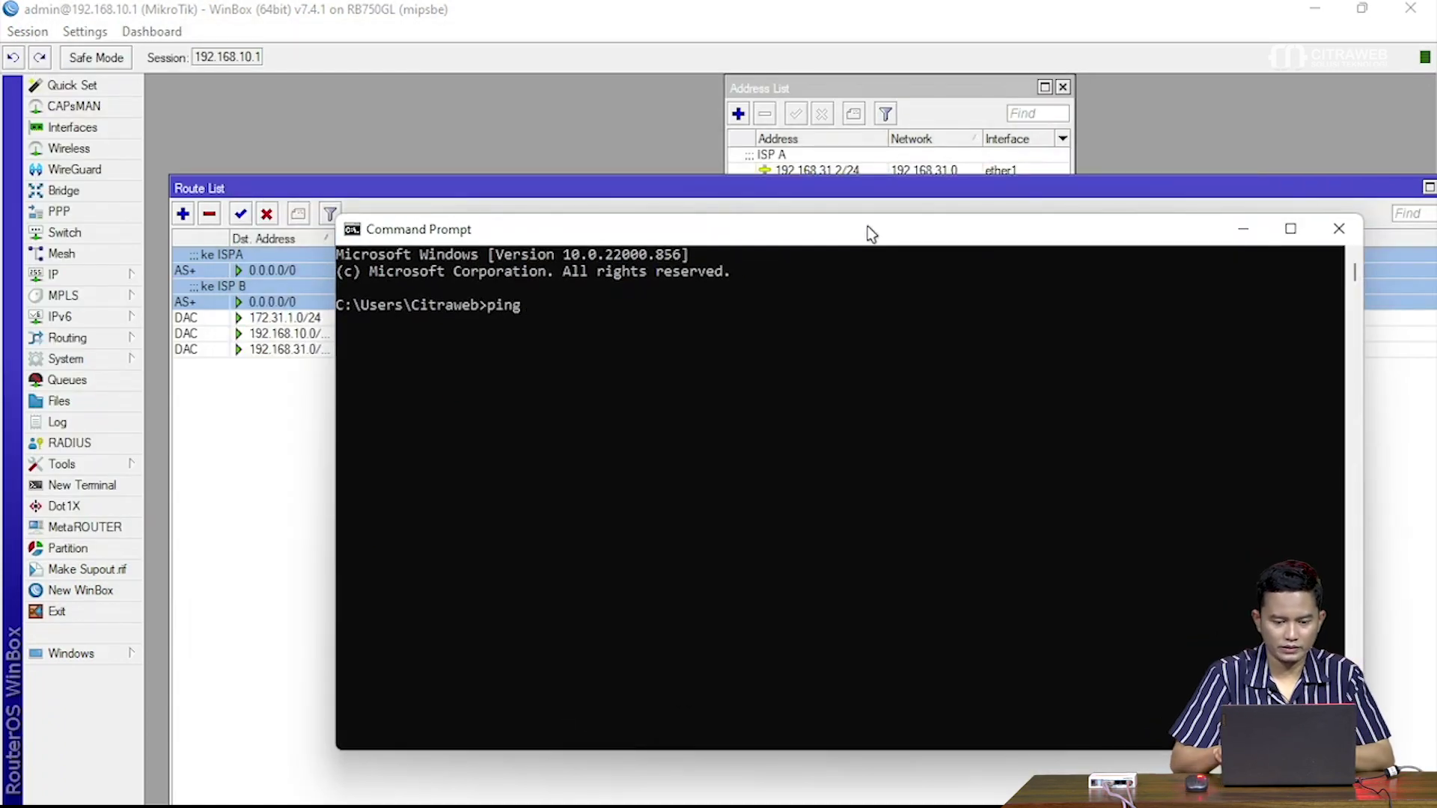
pyautogui.write(' 1.1.1.1')
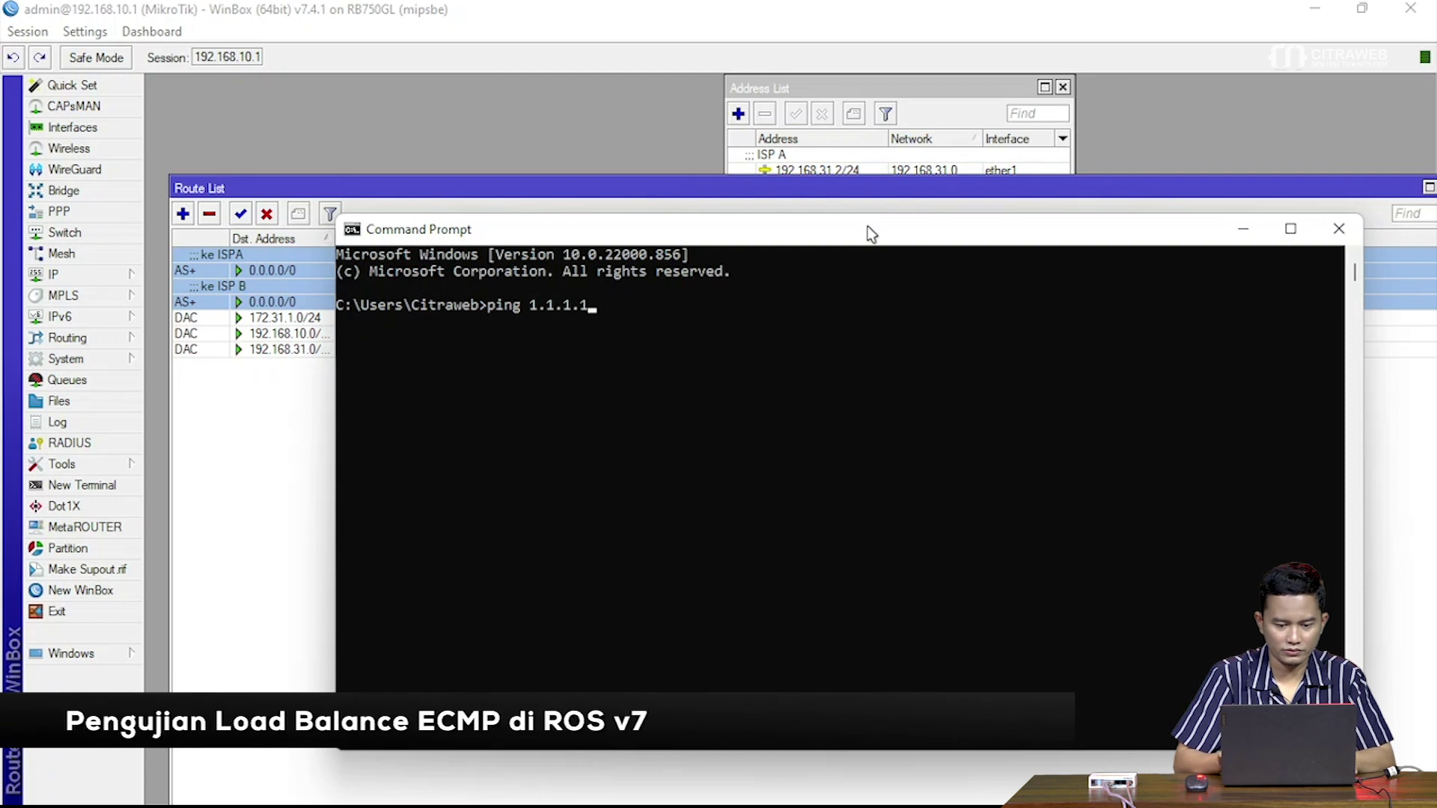
pyautogui.write(' -t')
pyautogui.press('Return')
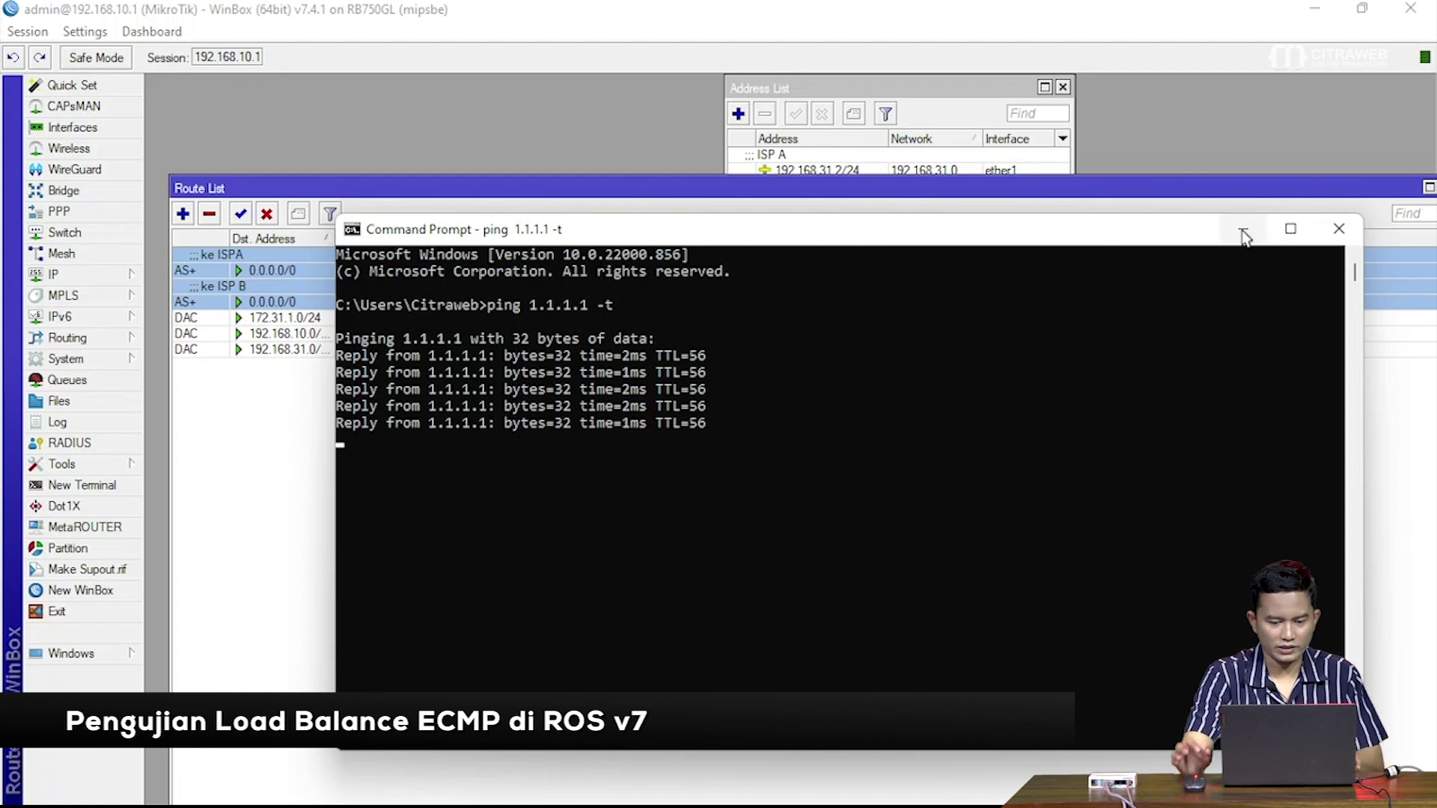
# - Open a second Command Prompt and try to ping 9.9.9.9 with the -7 option
pyautogui.press('super')
pyautogui.write('cmd')
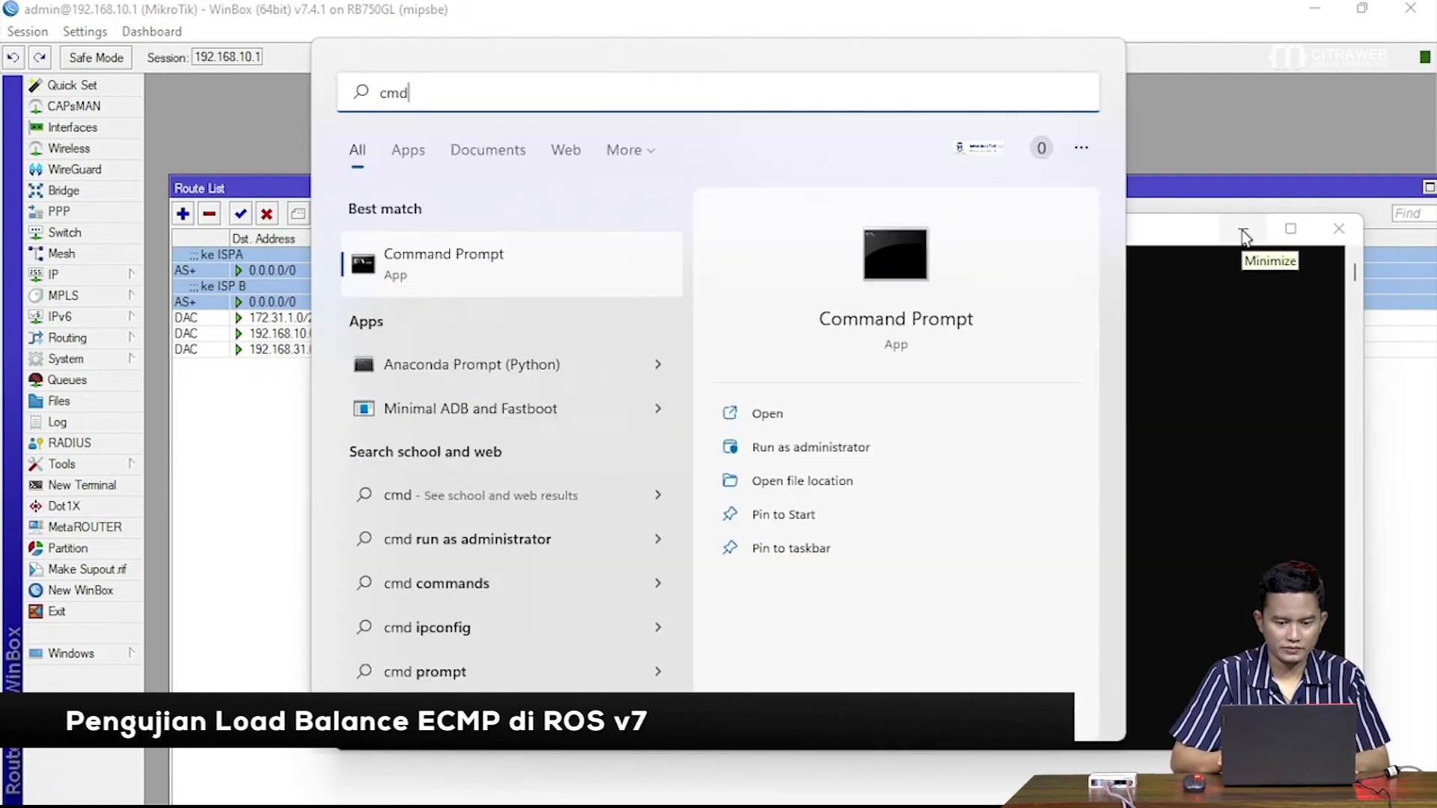
pyautogui.press('Return')
pyautogui.write('pi')
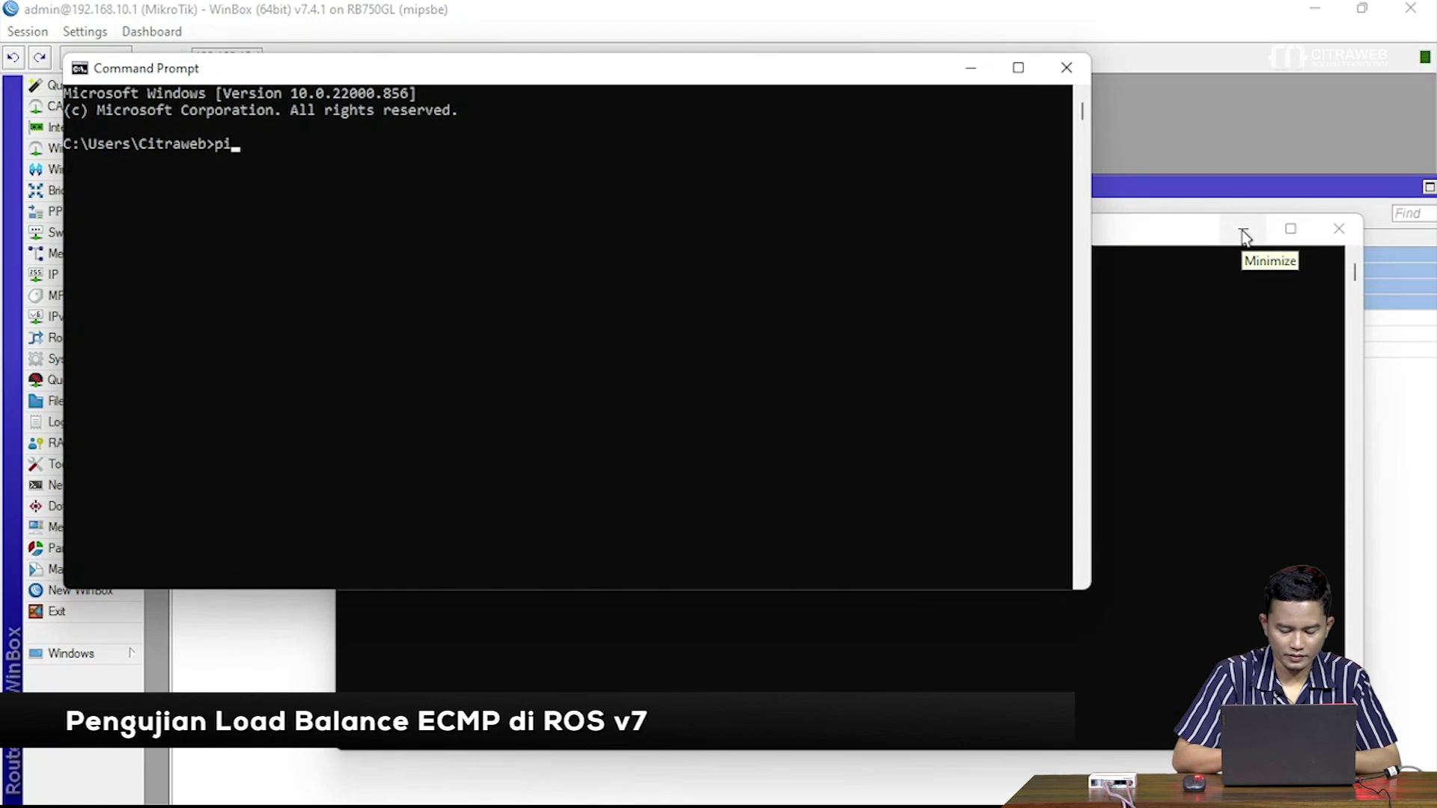
pyautogui.write('ng 9.9.9.9 -7')
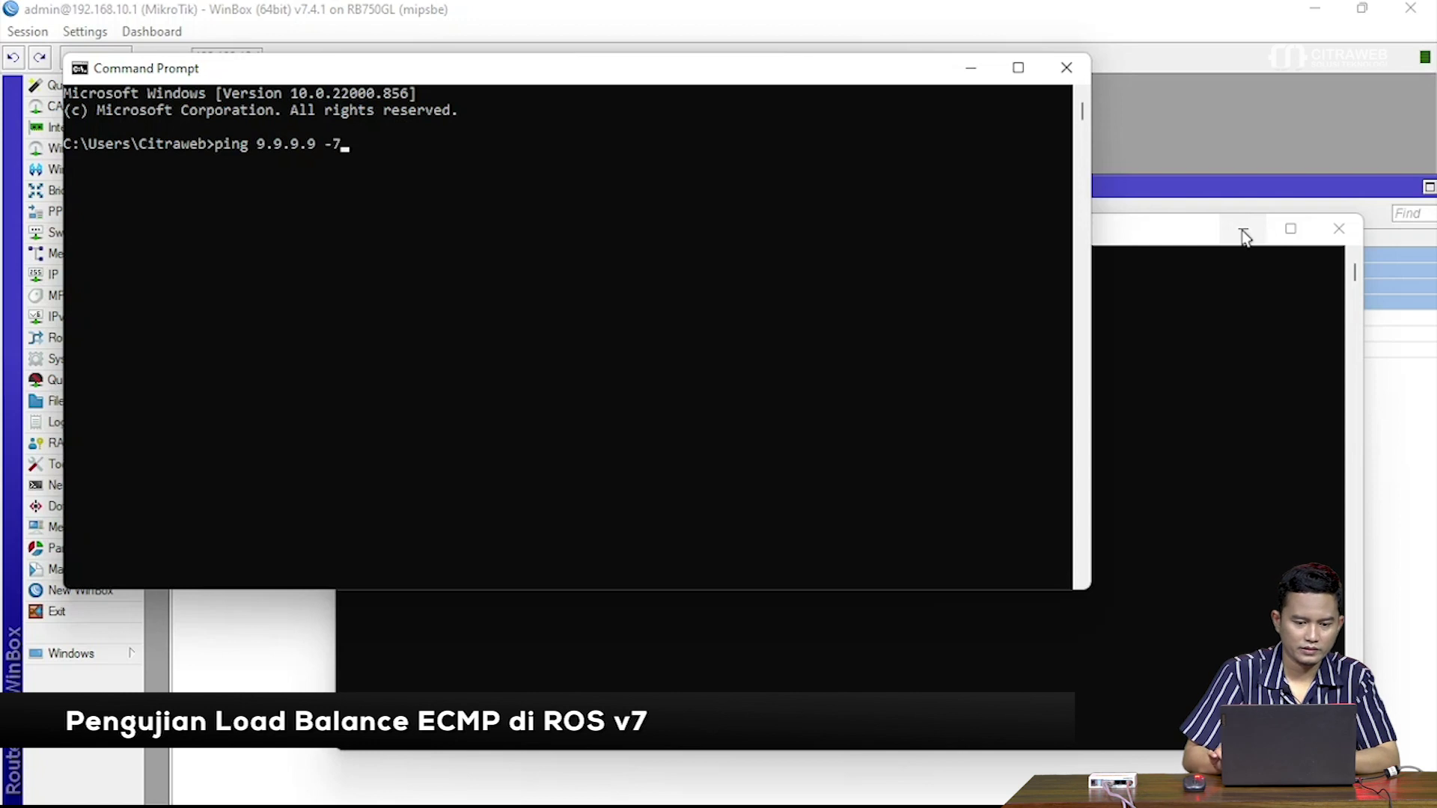
pyautogui.press('Return')
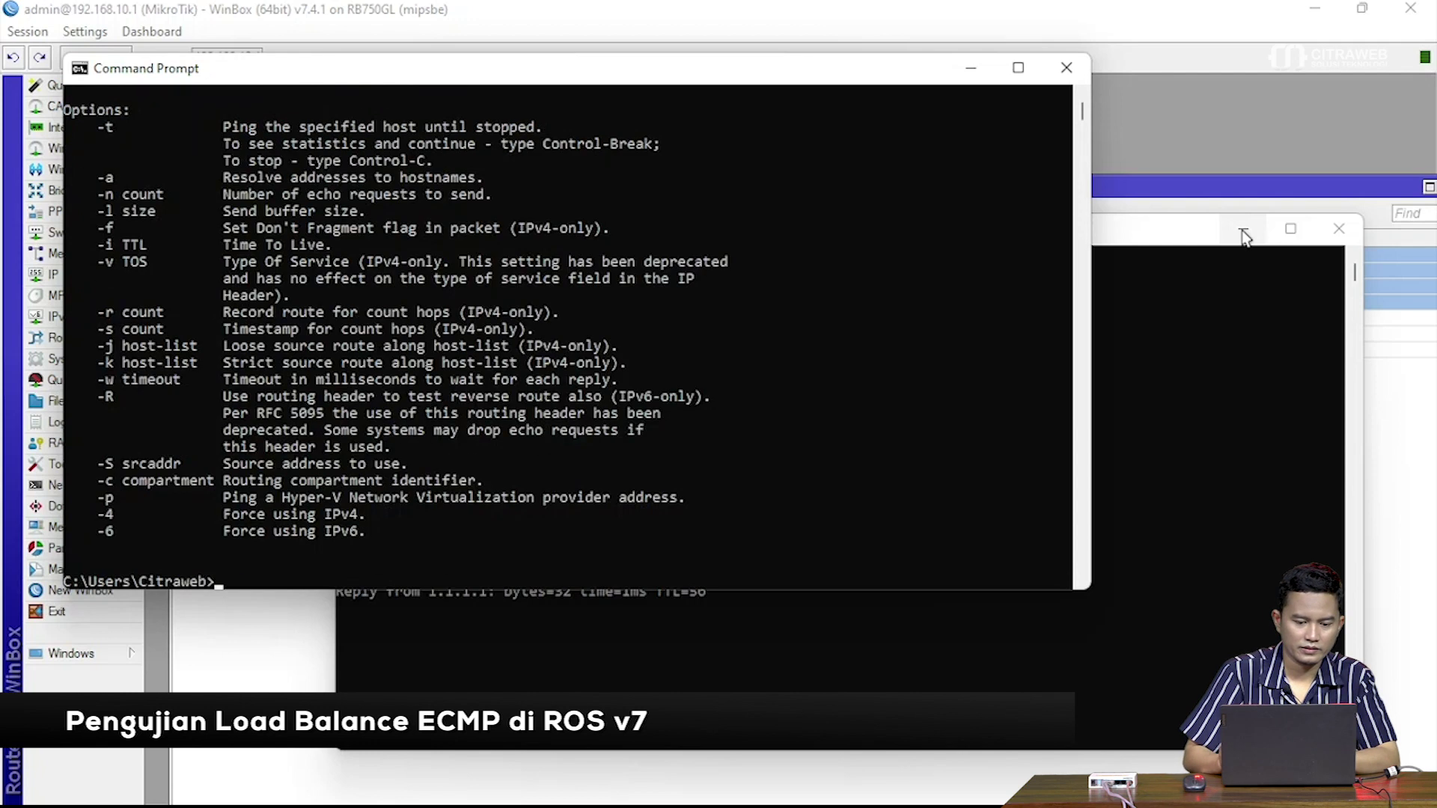
pyautogui.press('Return')
pyautogui.press('Return')
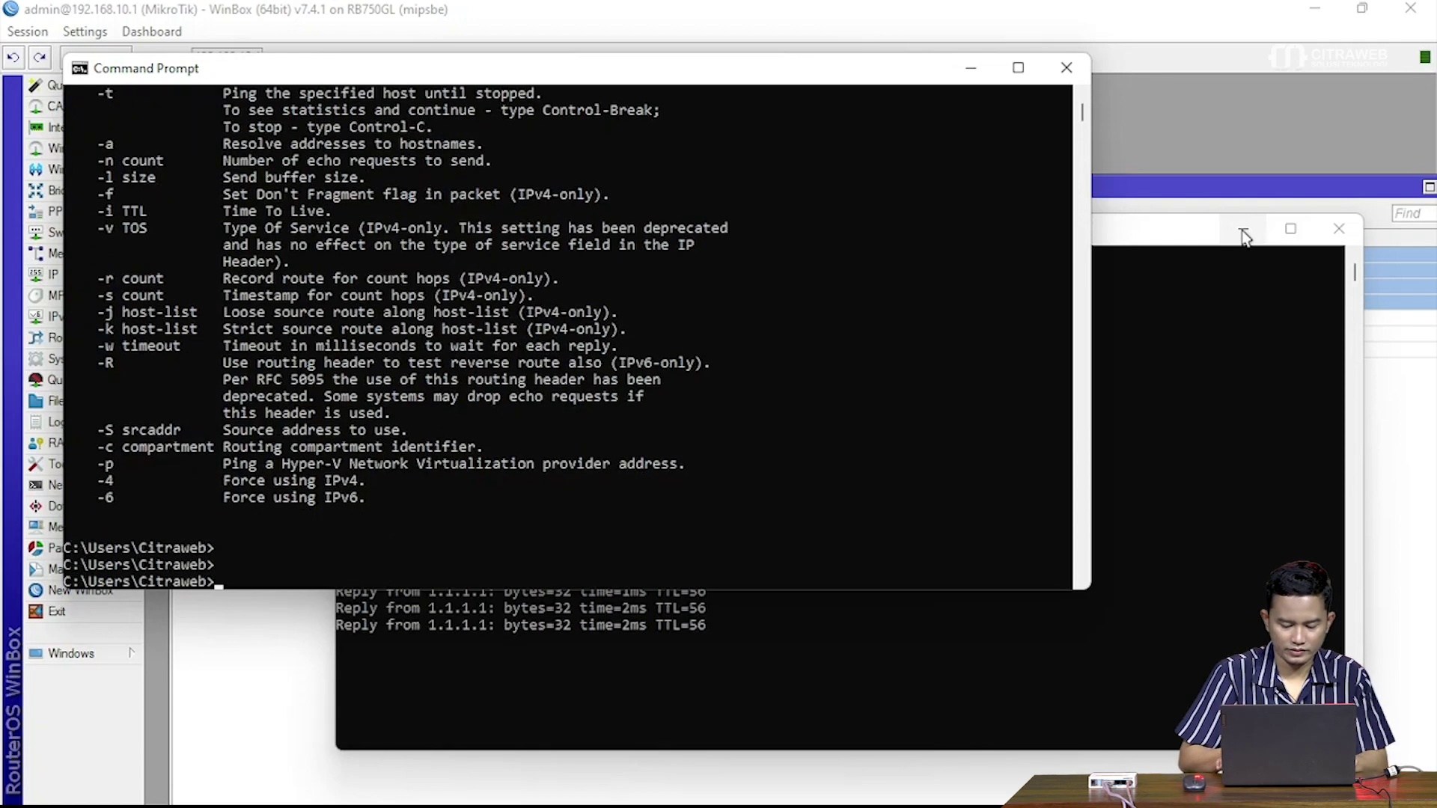
# - Clear the second Command Prompt and start a continuous ping to 9.9.9.9 with the -t option
pyautogui.write('cls')
pyautogui.press('Return')
pyautogui.write('ping 9.9.9.9 -')
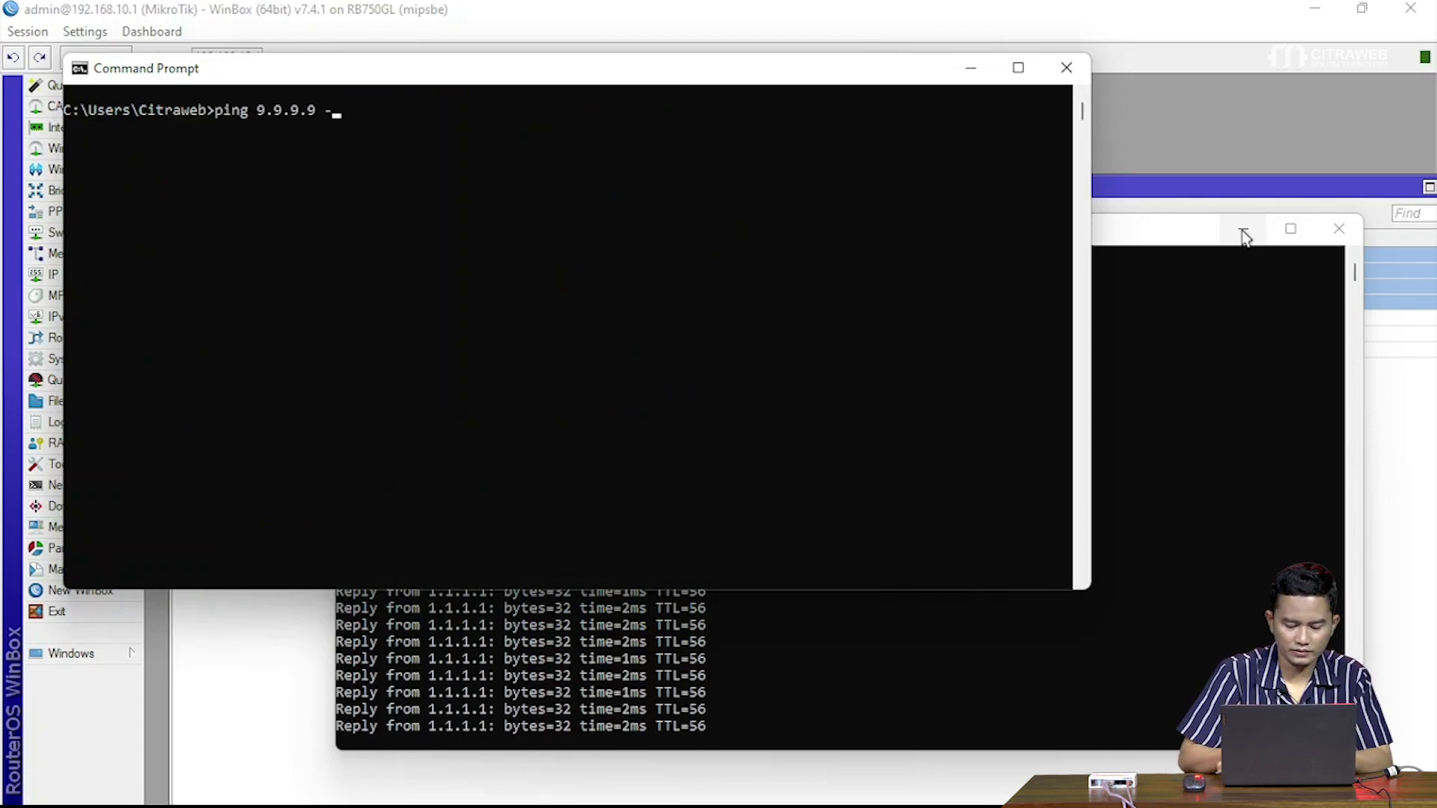
pyautogui.write('t')
pyautogui.press('Return')
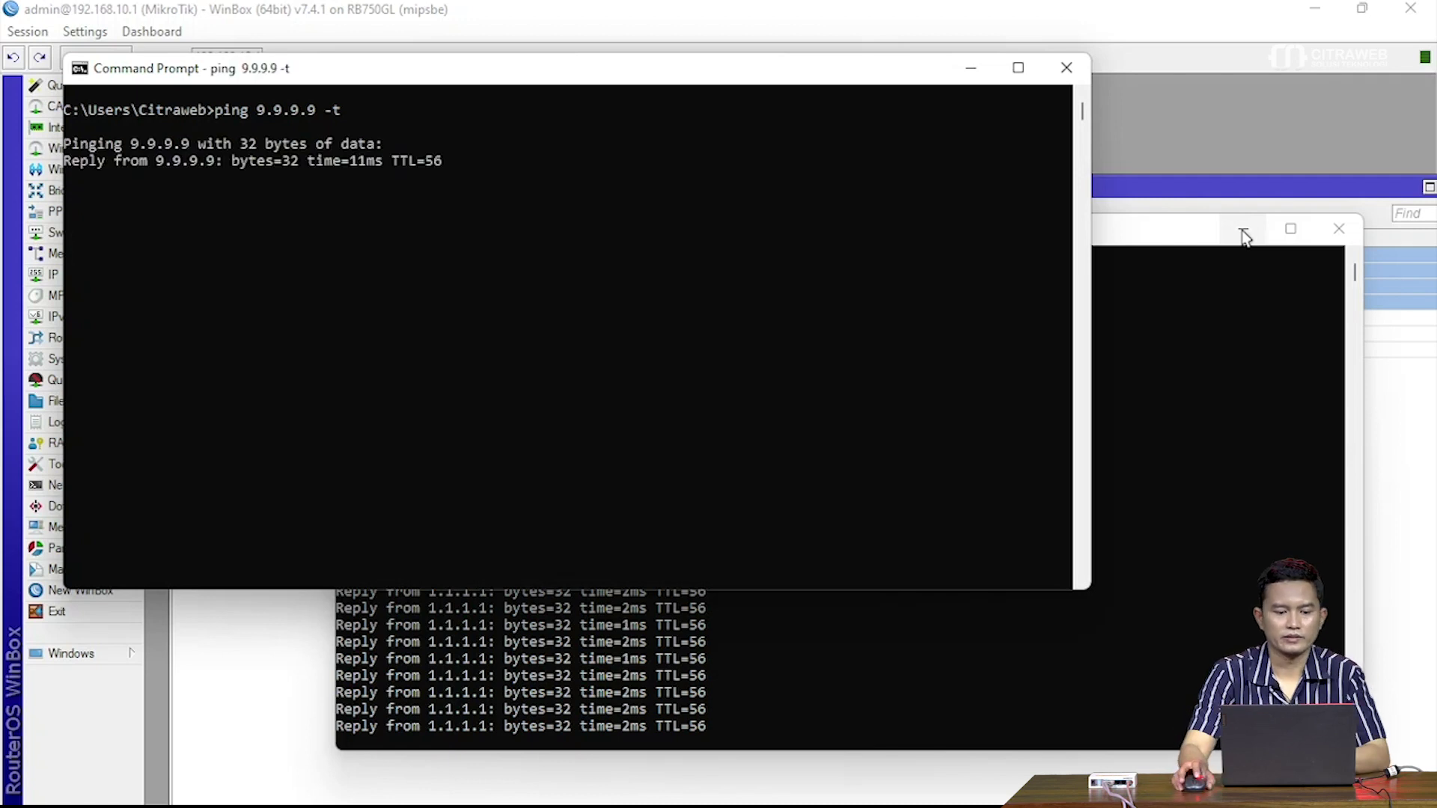
# - Minimize both Command Prompt windows and move the route list slightly higher in WinBox
pyautogui.click(985, 73)
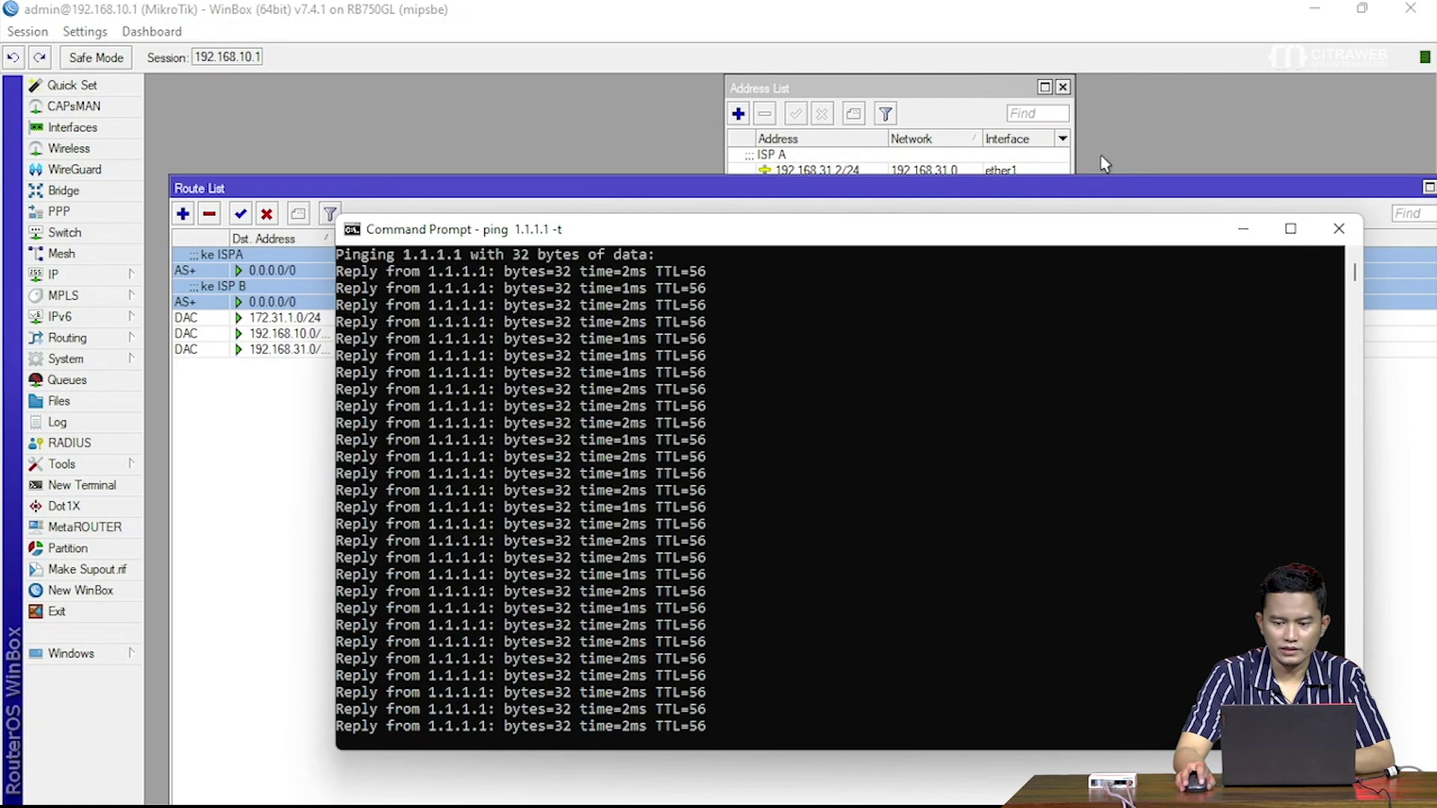
pyautogui.click(1241, 229)
pyautogui.moveTo(905, 186); pyautogui.dragTo(881, 152)
pyautogui.click(98, 461)
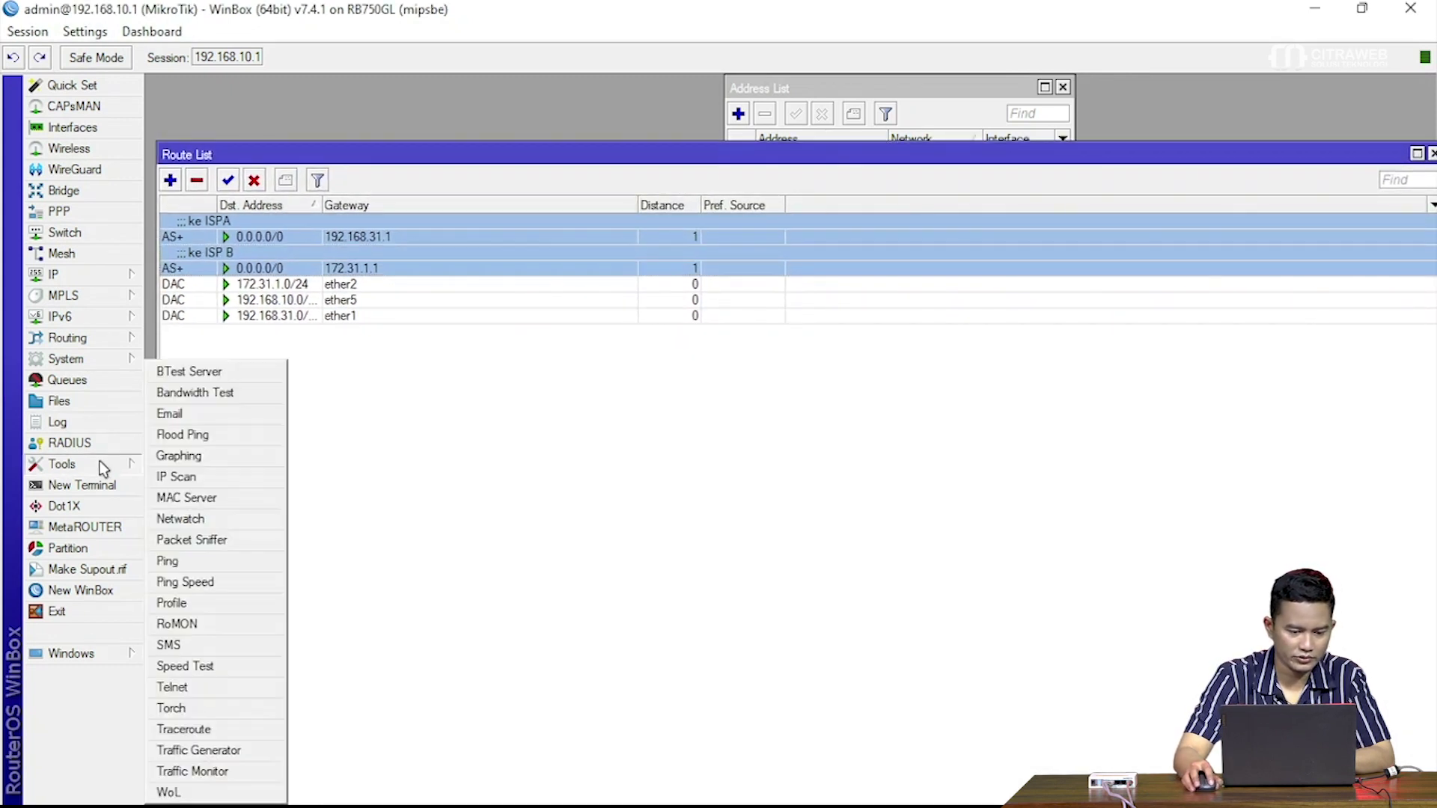
pyautogui.click(214, 703)
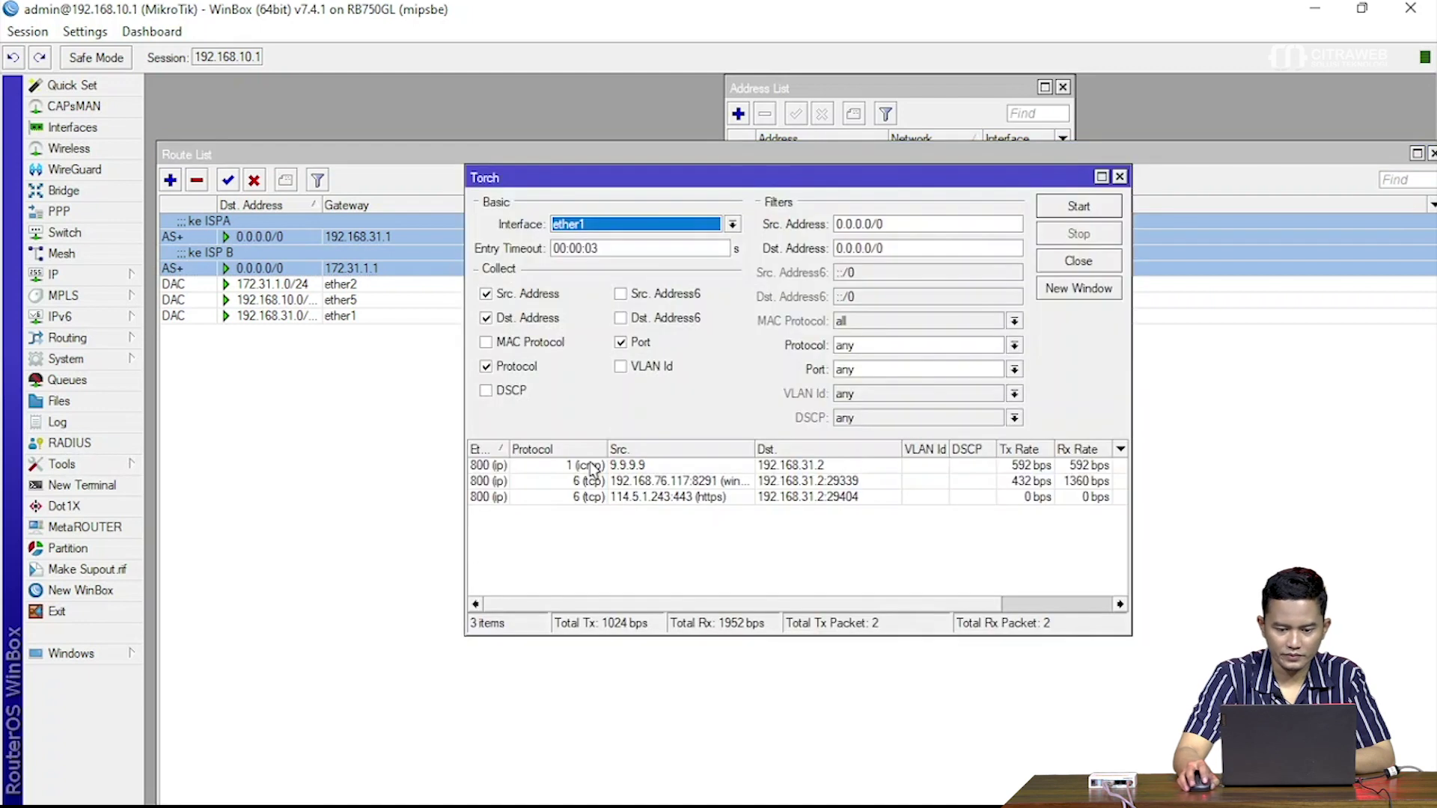
pyautogui.click(1097, 262)
# - Run Torch on interface ether1 to monitor the ping traffic passing through ISP A
pyautogui.click(46, 466)
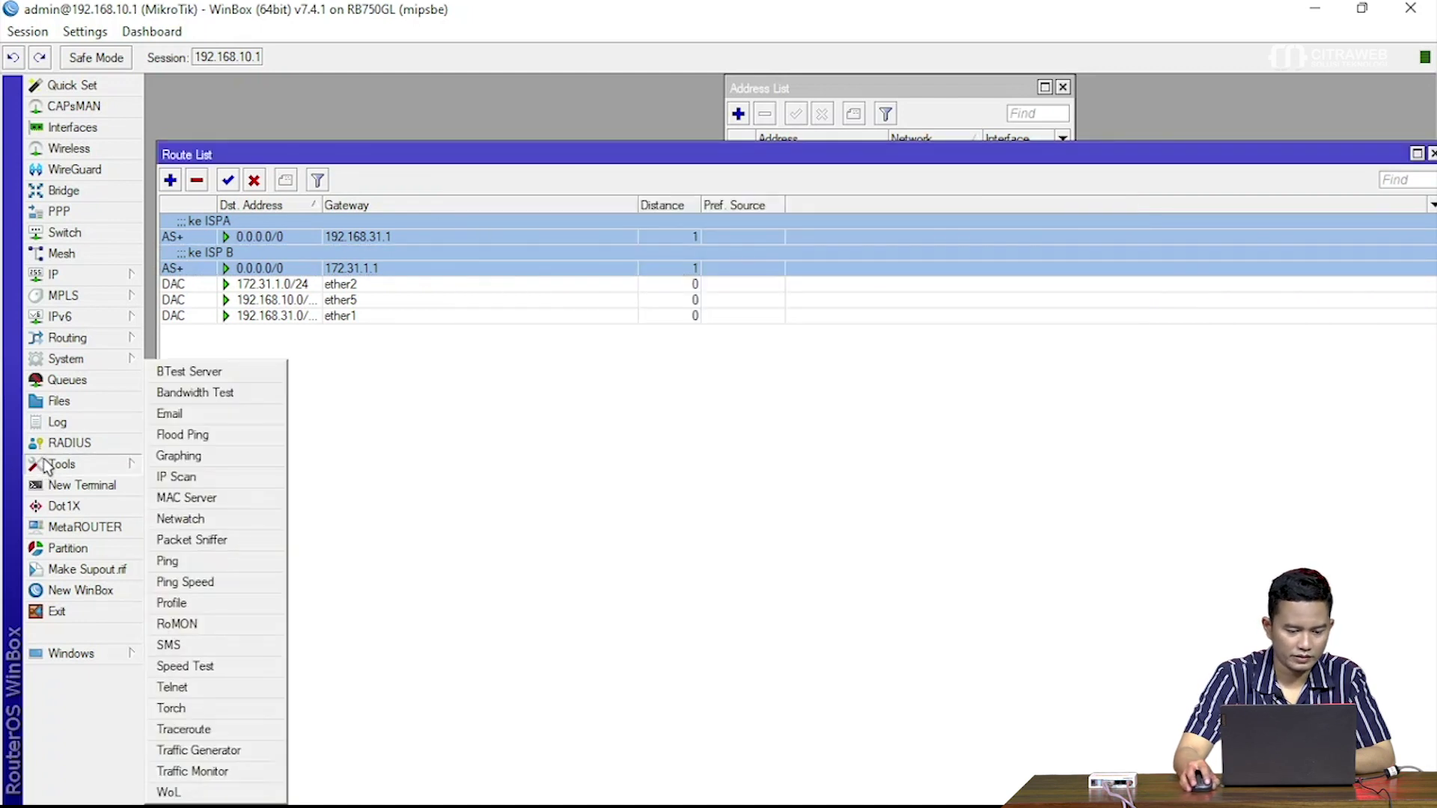
pyautogui.click(228, 709)
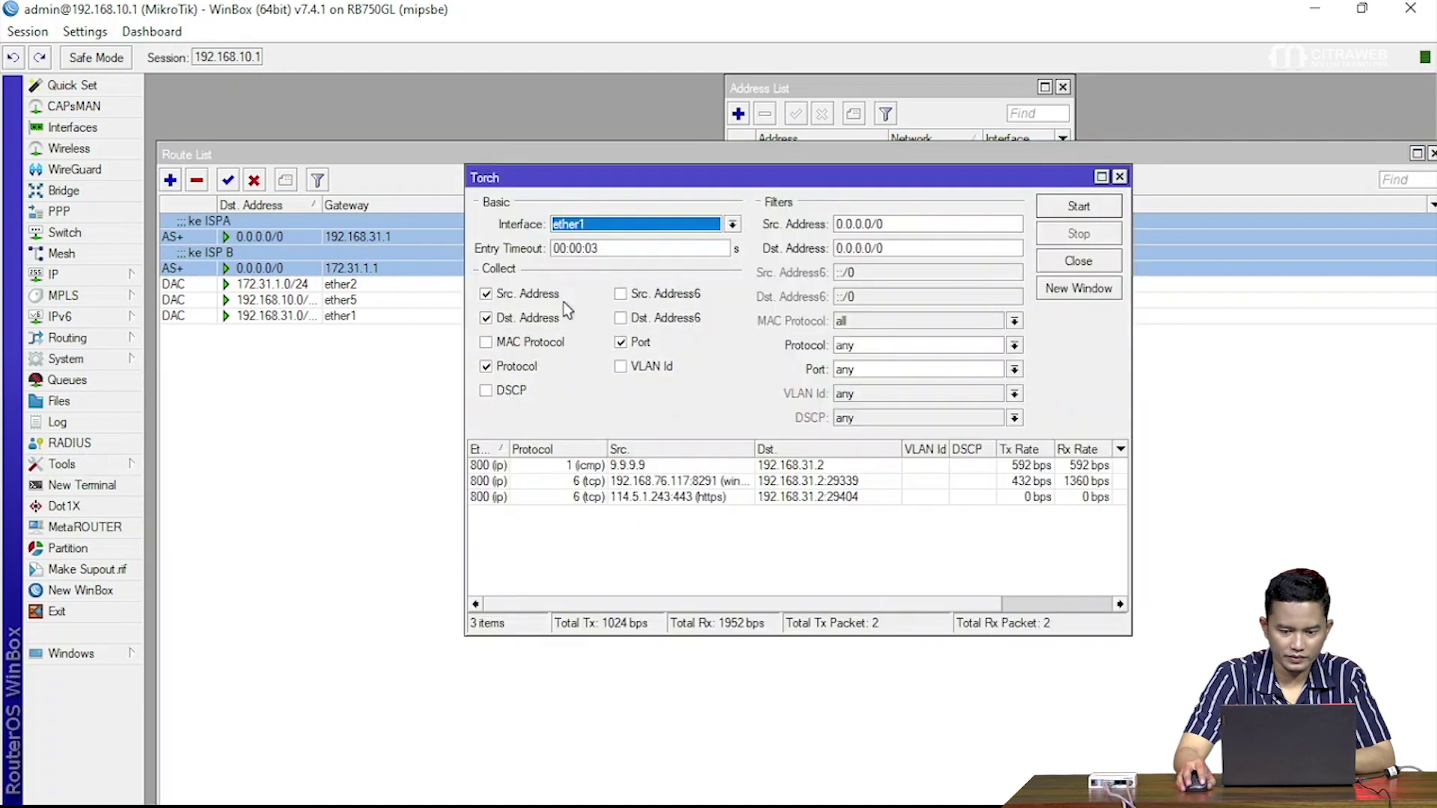
pyautogui.click(732, 225)
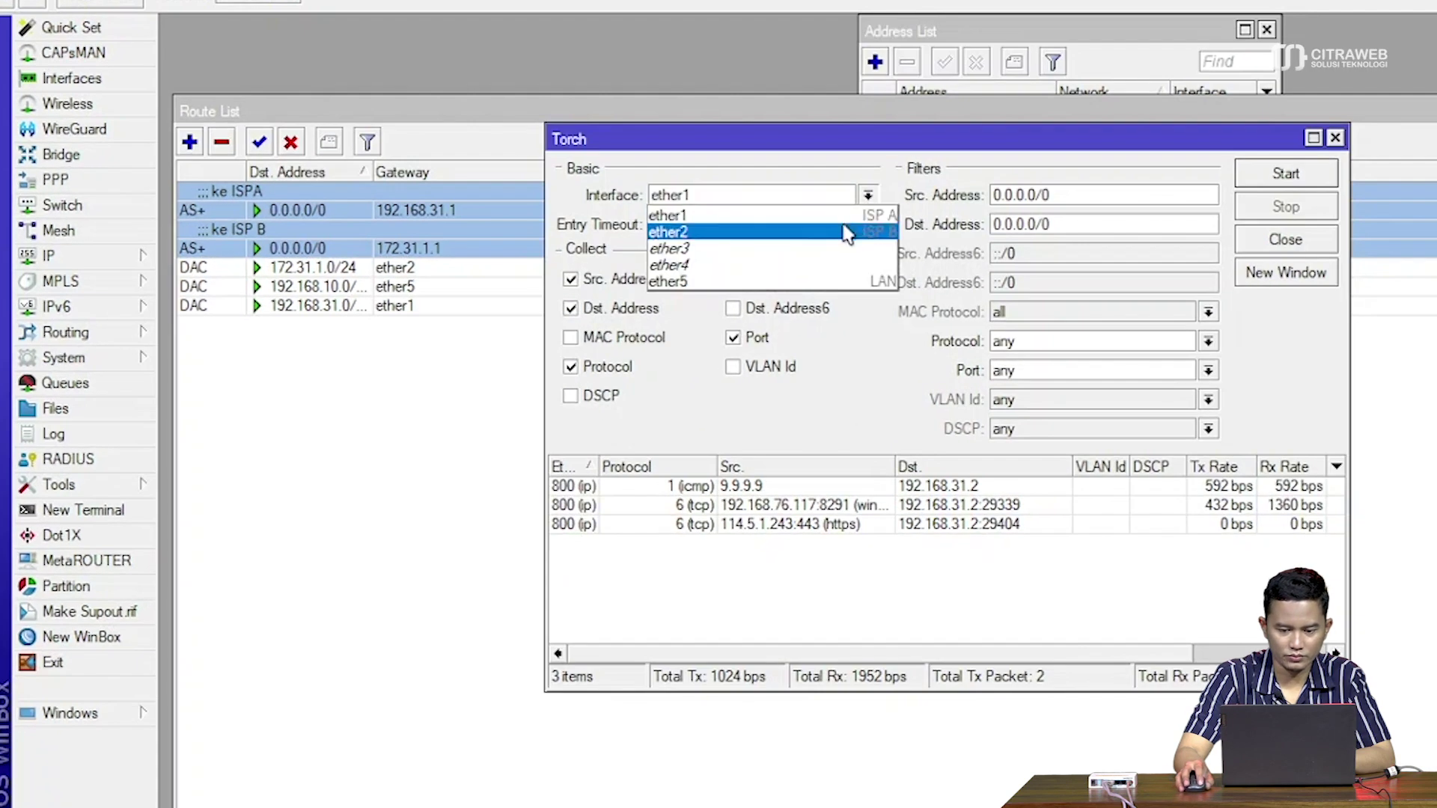
pyautogui.click(715, 243)
pyautogui.click(868, 196)
pyautogui.click(849, 215)
pyautogui.click(1306, 178)
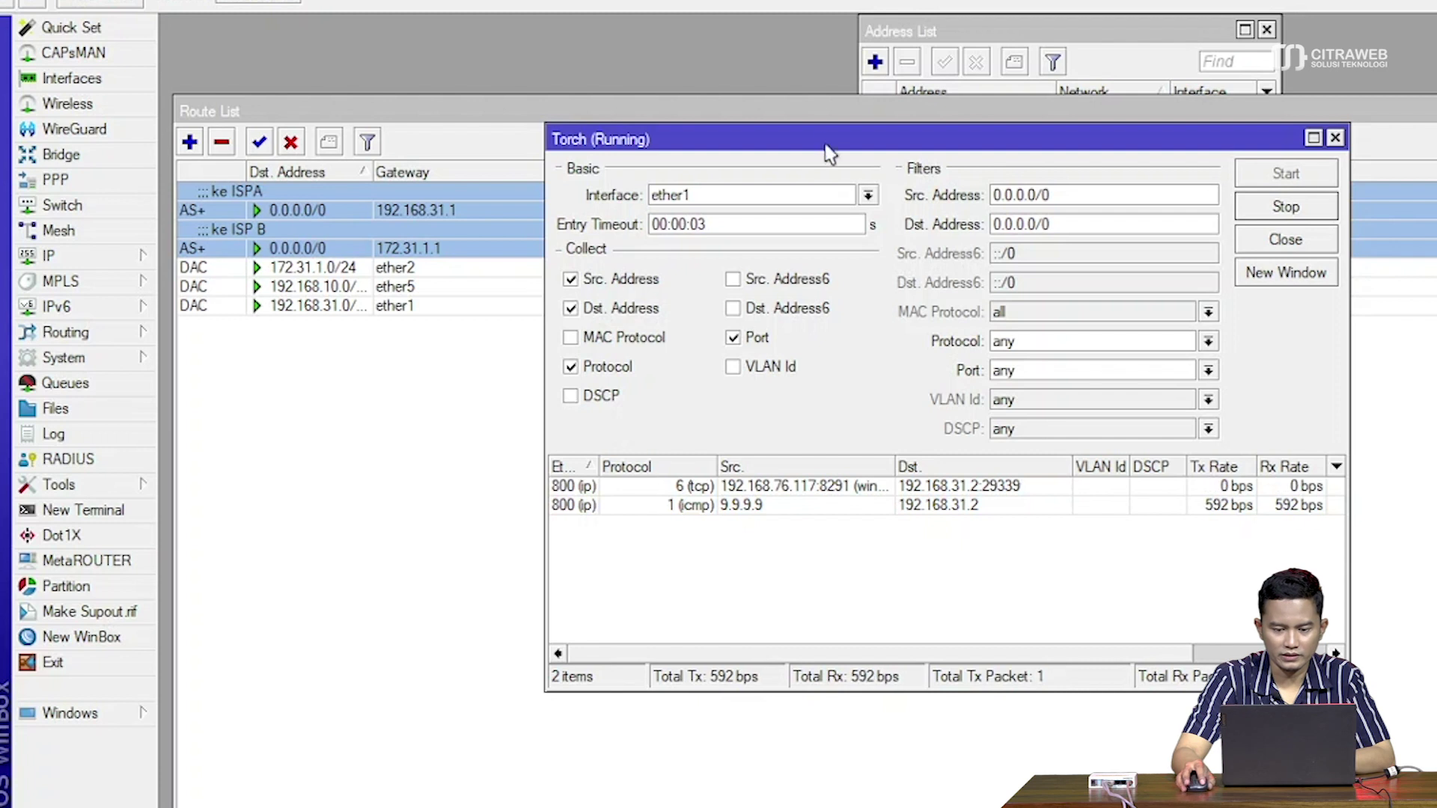
# - Stop the Torch capture on ether1 and run Torch on interface ether2 to monitor the traffic through ISP B
pyautogui.moveTo(824, 145); pyautogui.dragTo(872, 210)
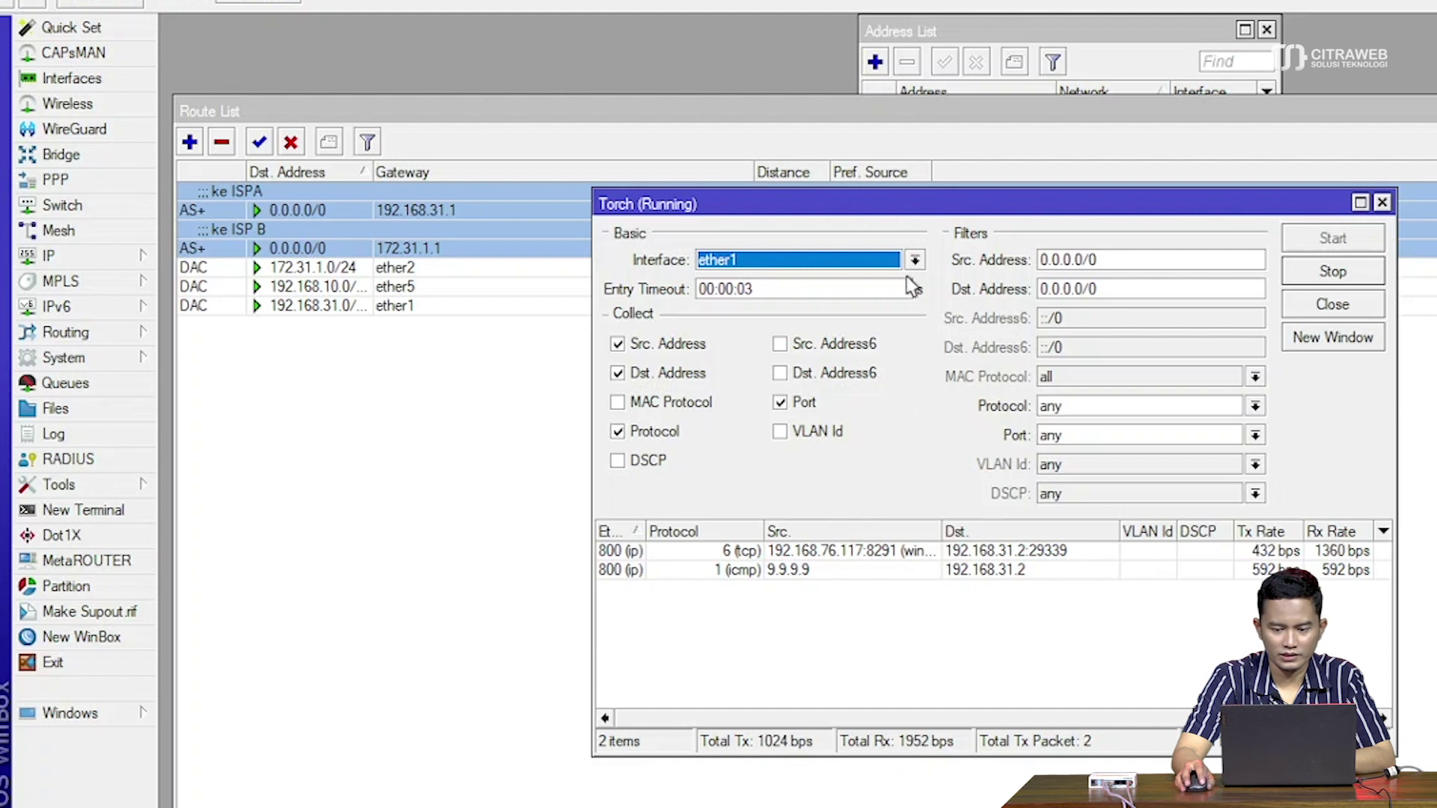
pyautogui.click(1380, 277)
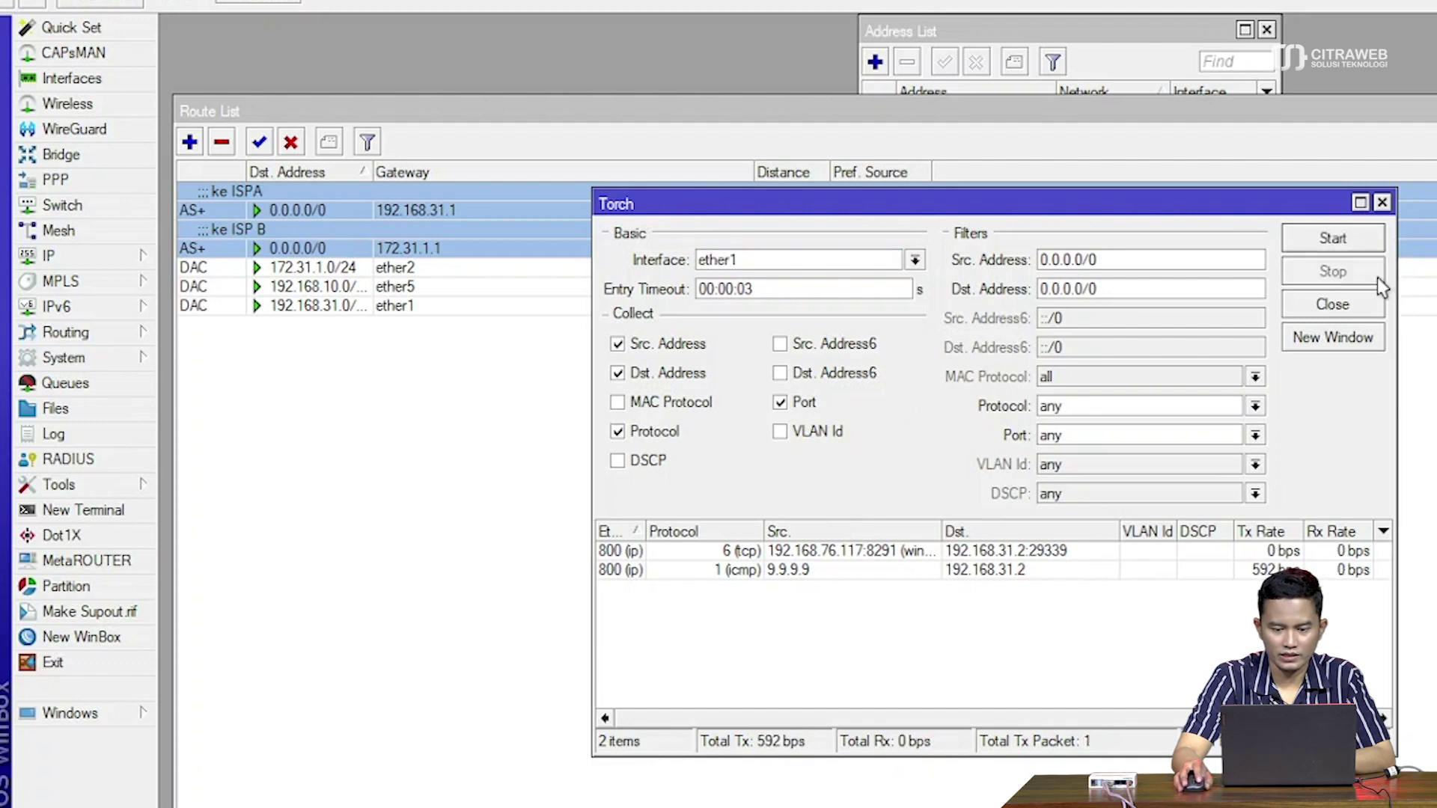
pyautogui.click(914, 260)
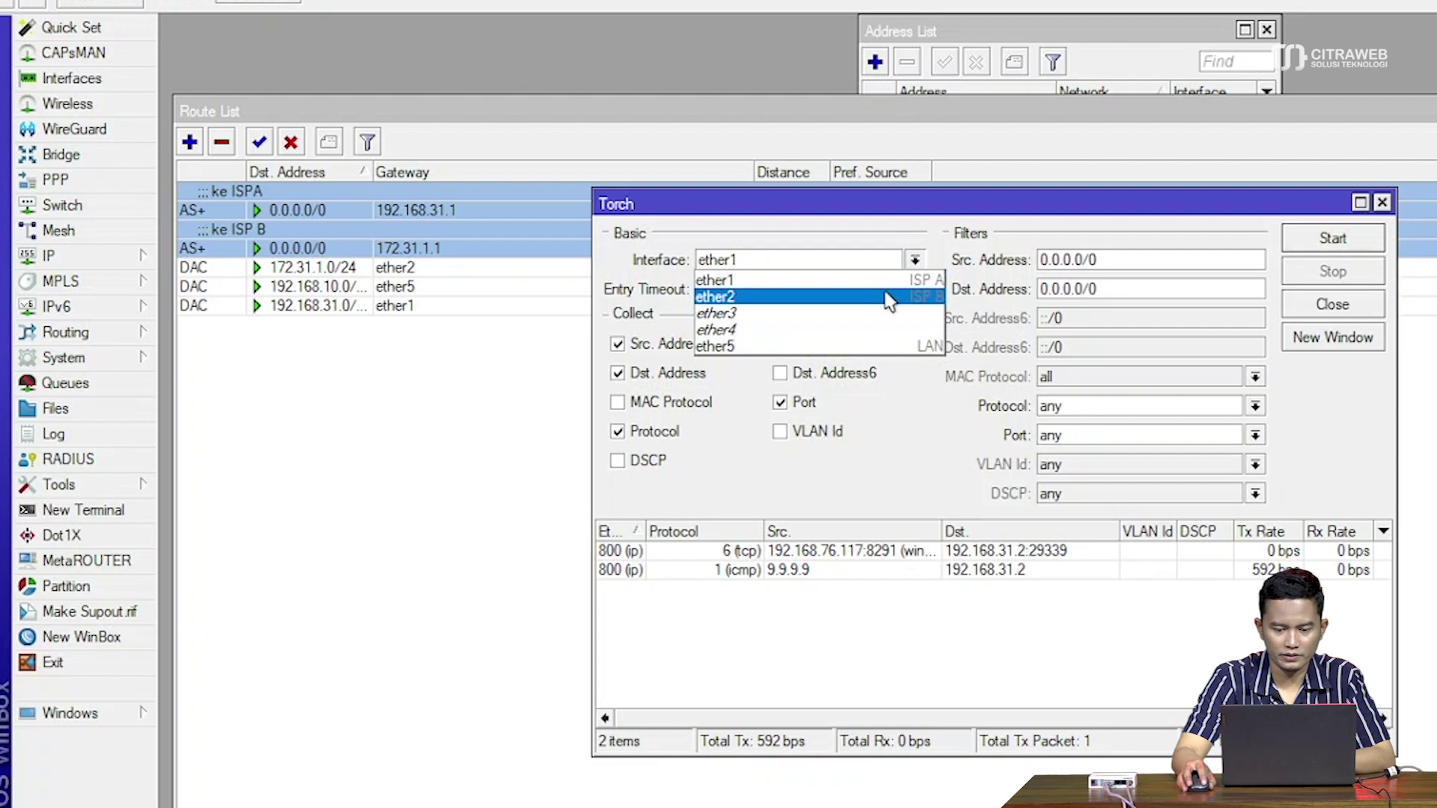
pyautogui.click(892, 298)
pyautogui.click(1333, 247)
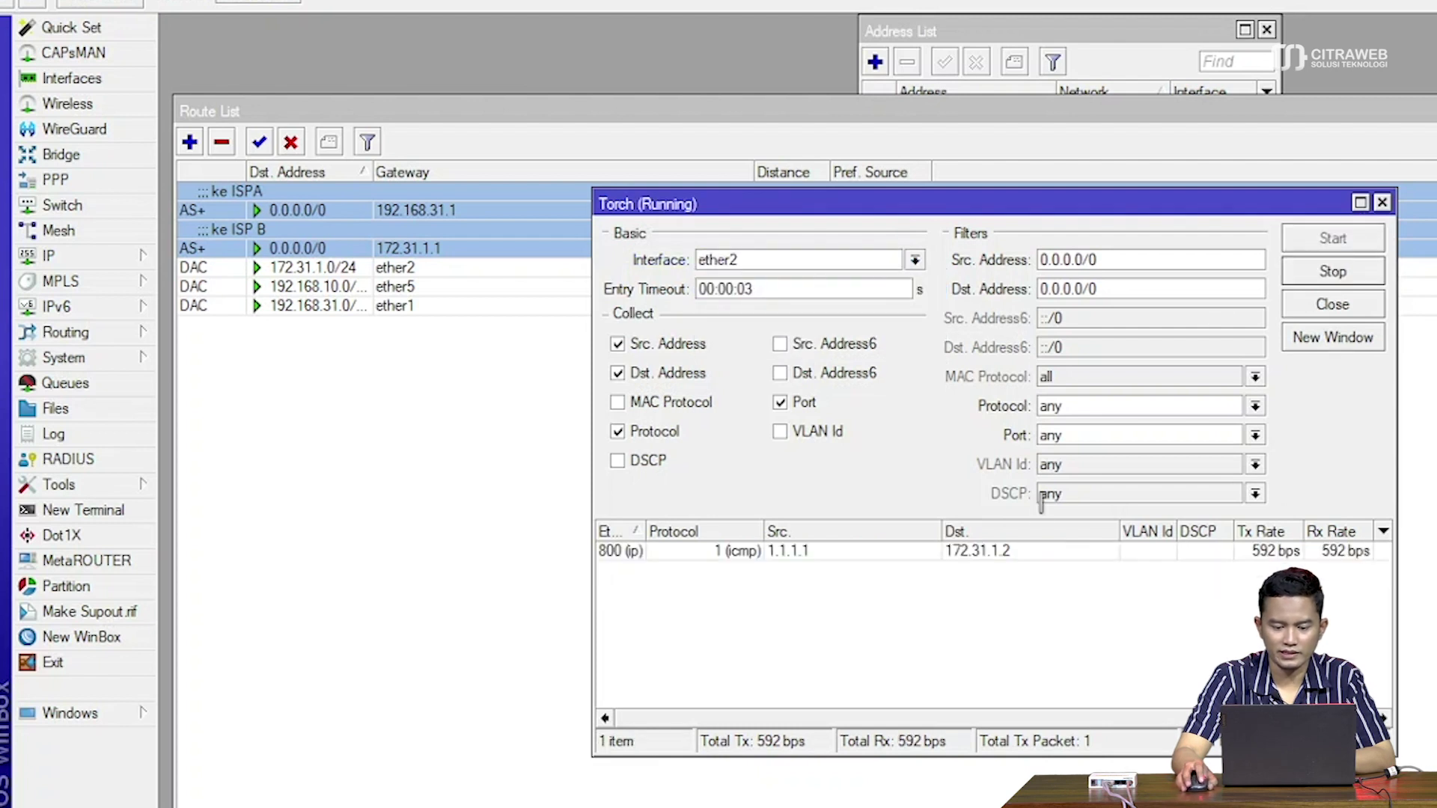
# - Highlight the ICMP entry for 1.1.1.1, then stop the ether2 Torch capture and uncover the two ISP default routes
pyautogui.click(792, 552)
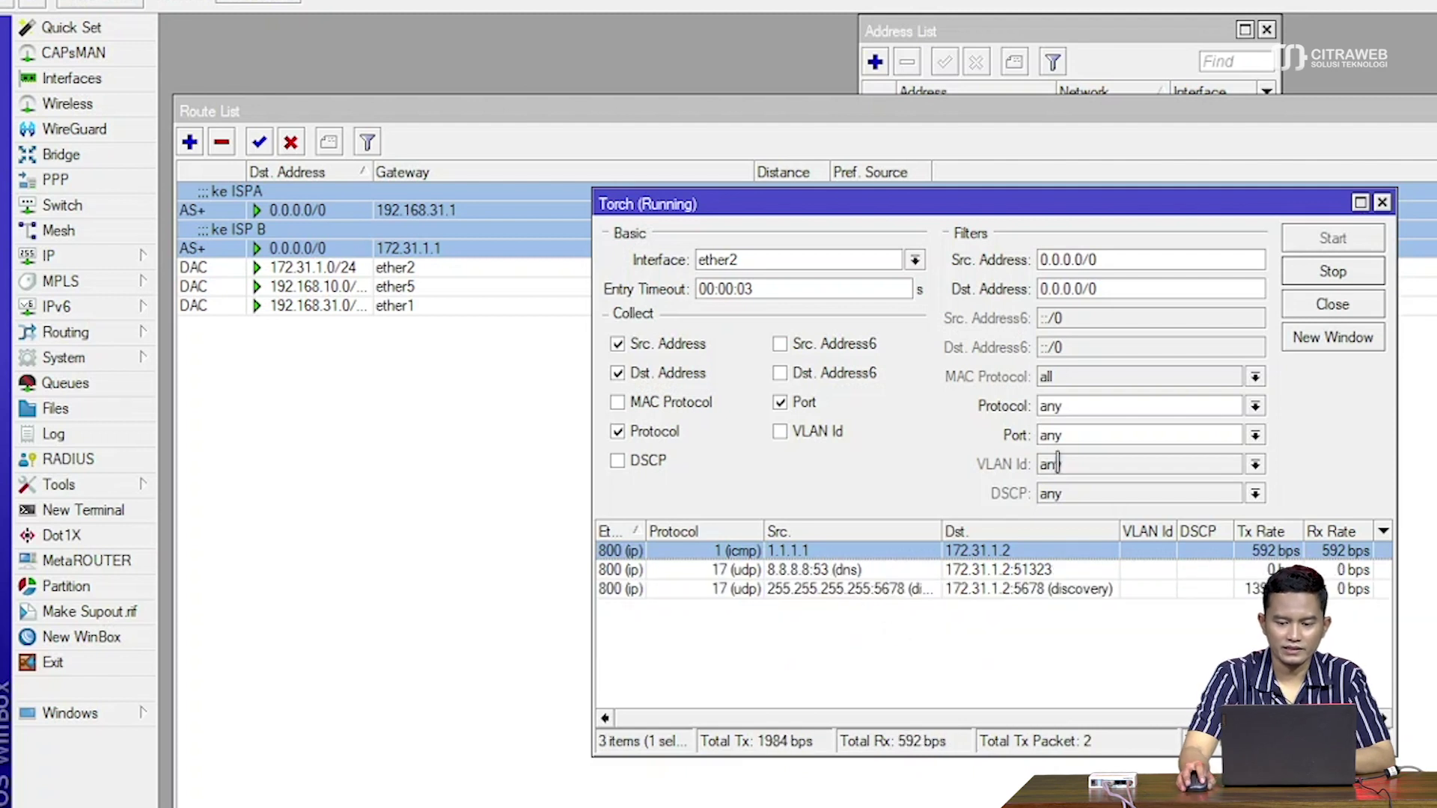
pyautogui.click(1332, 271)
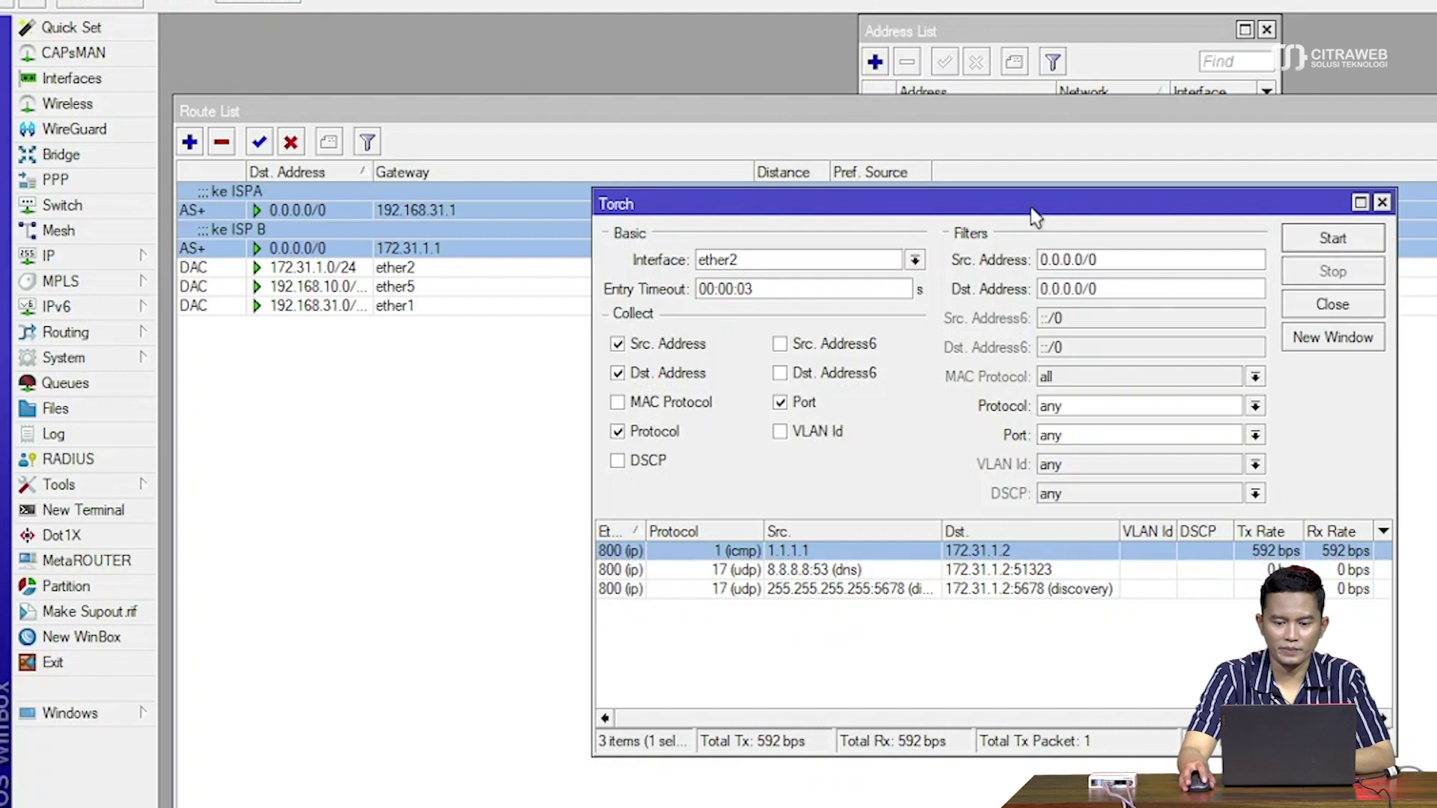
pyautogui.moveTo(1035, 217); pyautogui.dragTo(1021, 290)
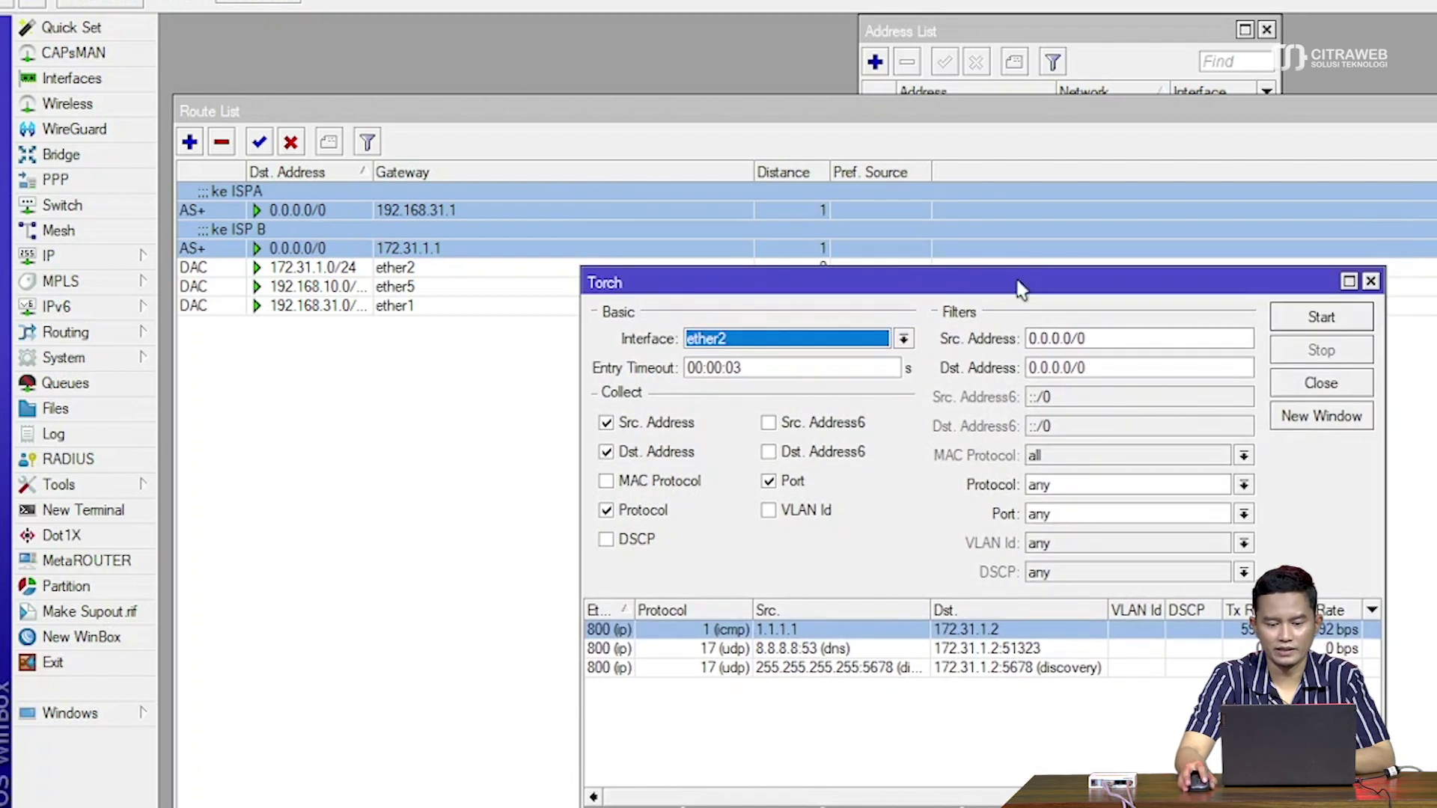